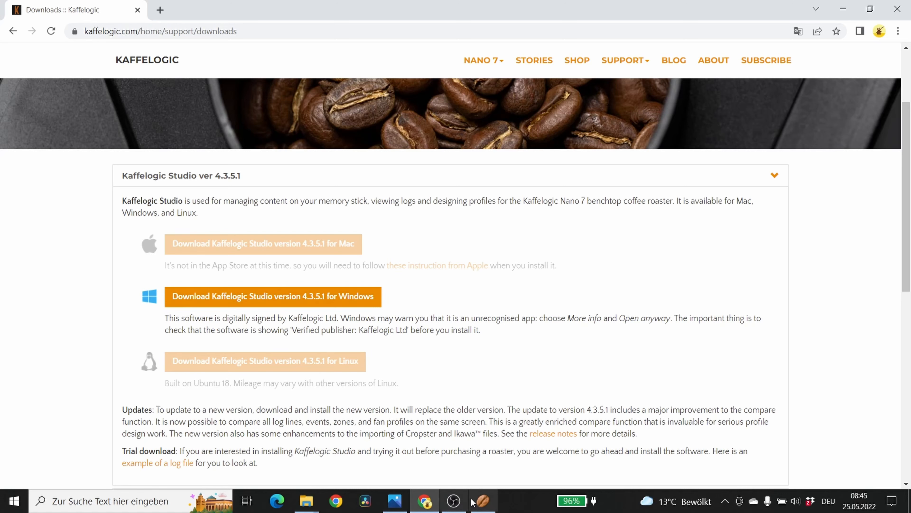
- Open Kaffelogic Studio, page through the startup tips, close them and maximize the program window
left_click(491, 507)
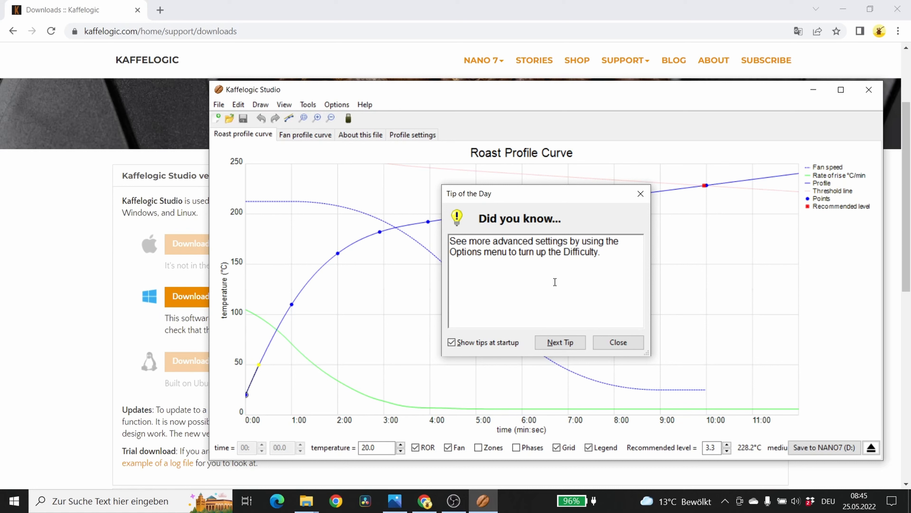
left_click(562, 342)
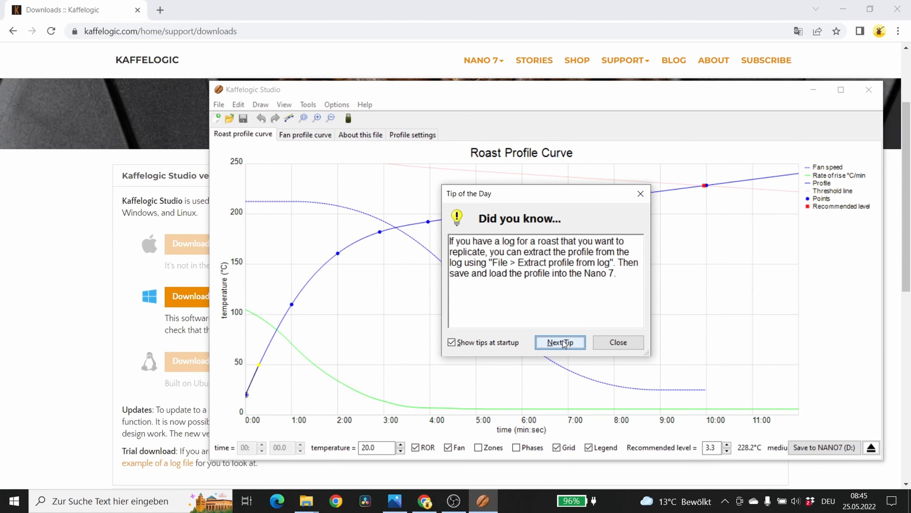
left_click(562, 342)
left_click(563, 342)
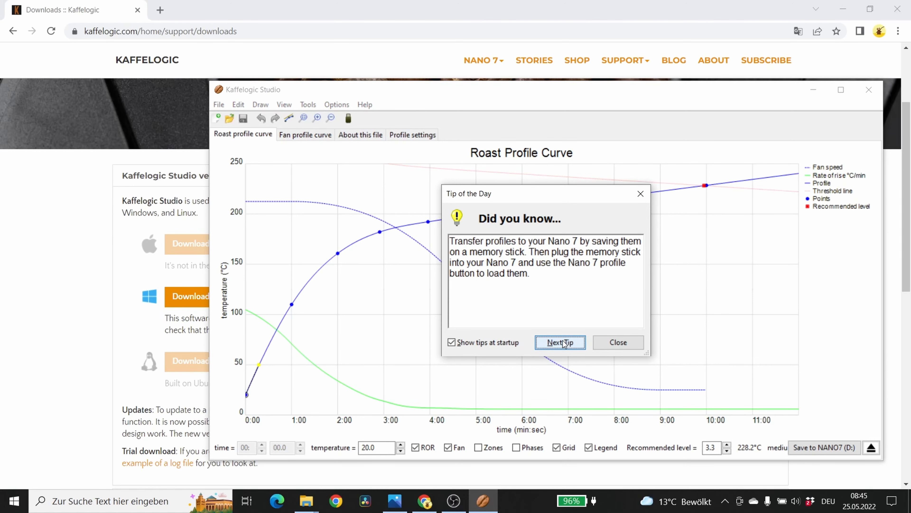
left_click(563, 342)
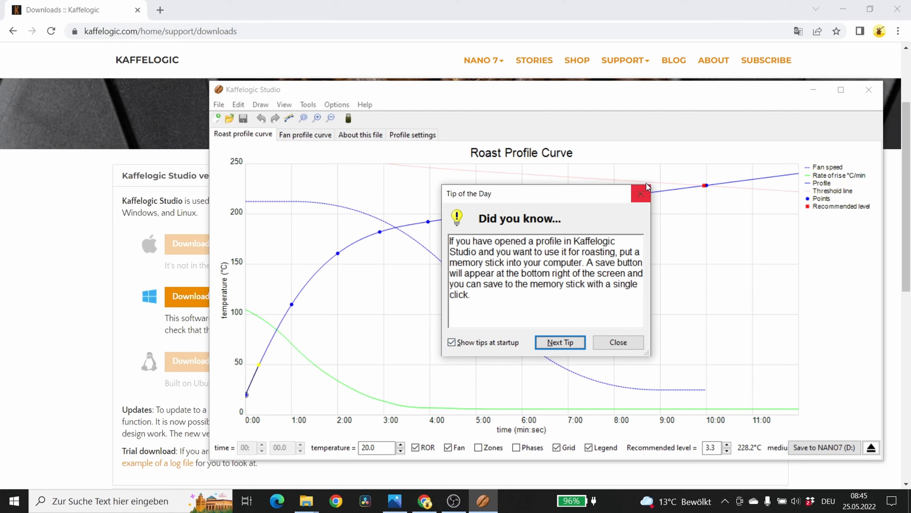
left_click(641, 192)
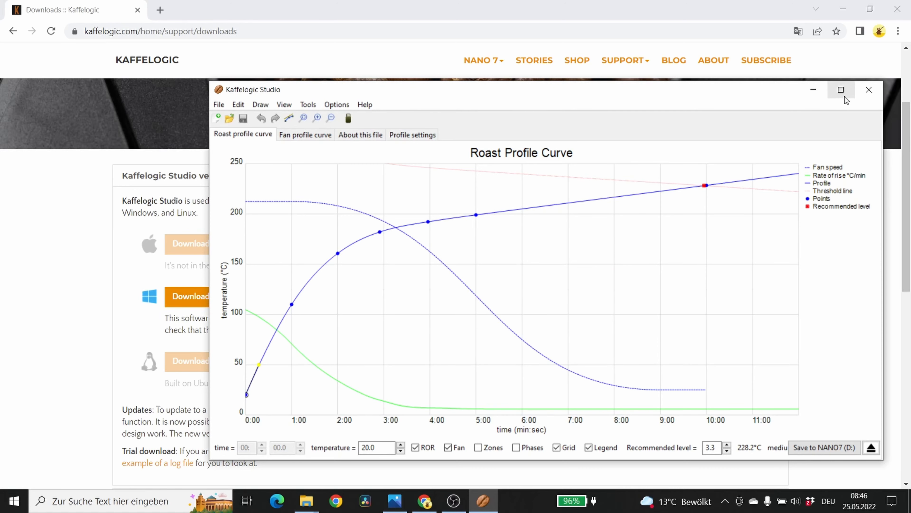
left_click(840, 90)
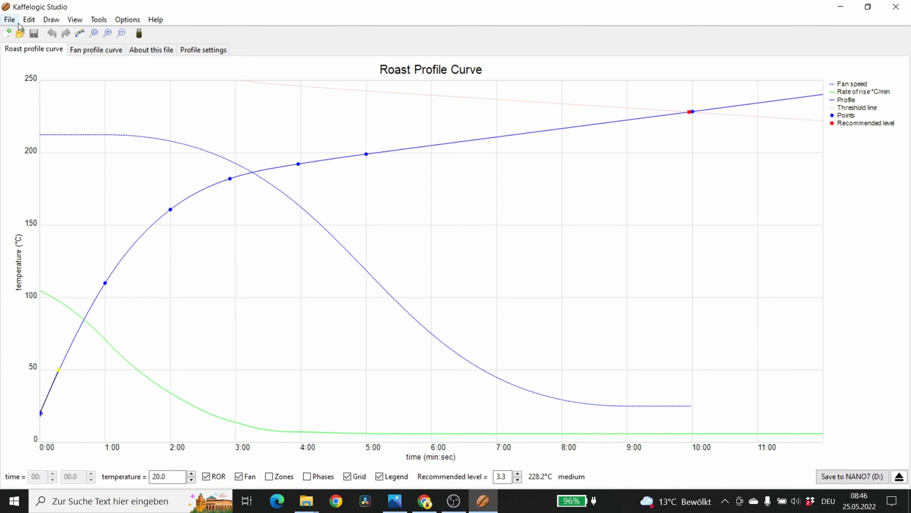
- View the profile schema version in the file properties and close them again
left_click(12, 22)
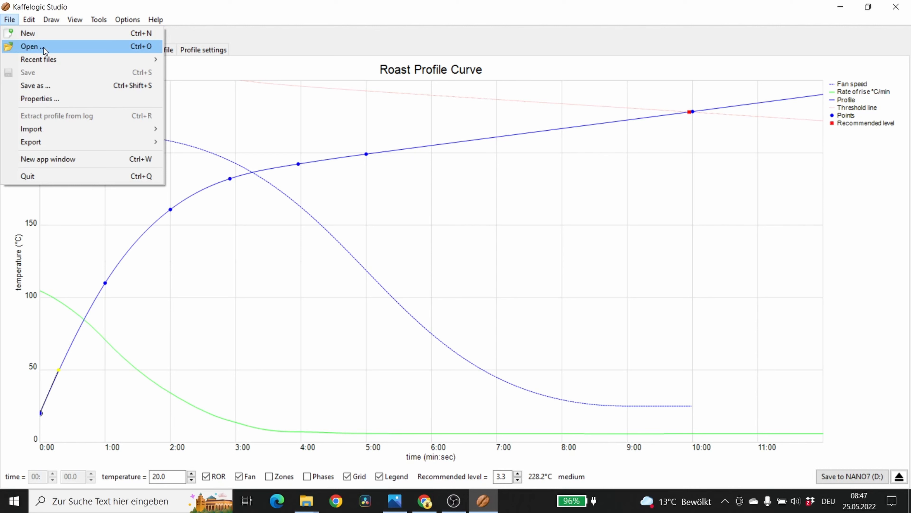
mouse_move(47, 59)
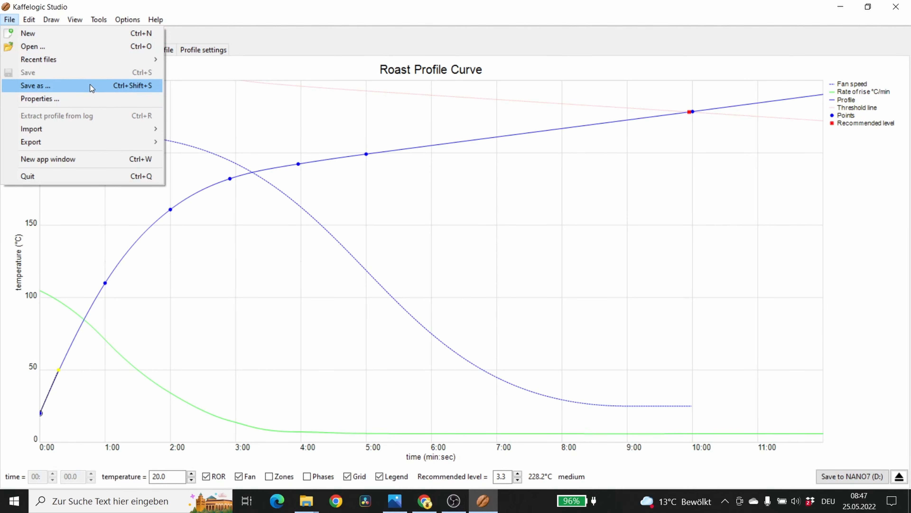
left_click(78, 100)
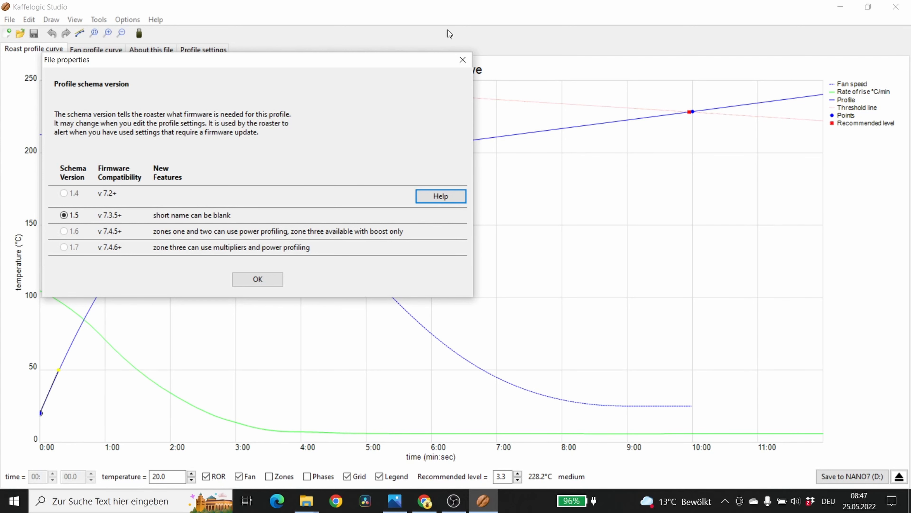
left_click(464, 59)
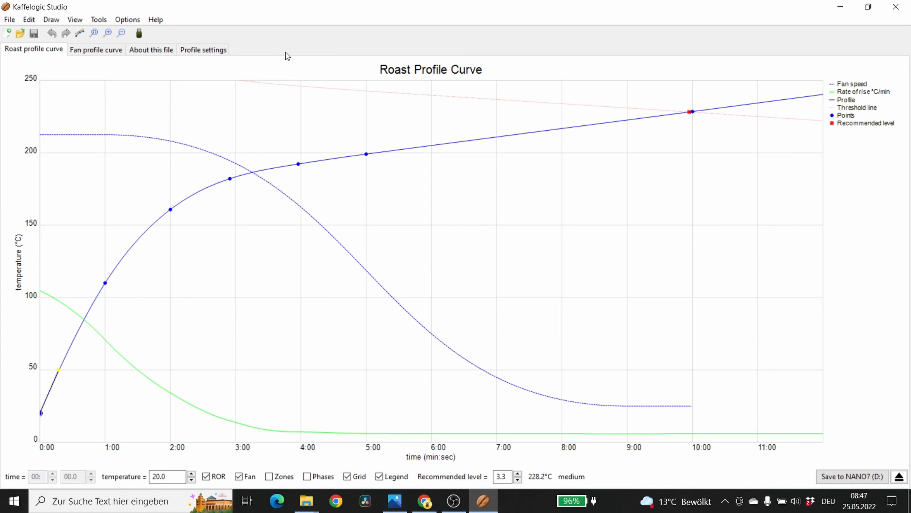
- Open a second app window, dismiss its tip of the day and close that window again
left_click(10, 21)
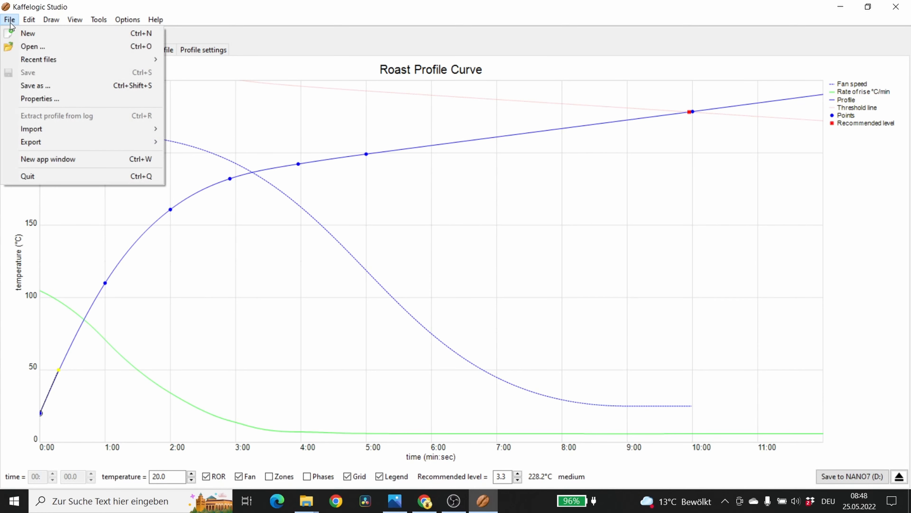
mouse_move(59, 130)
left_click(31, 159)
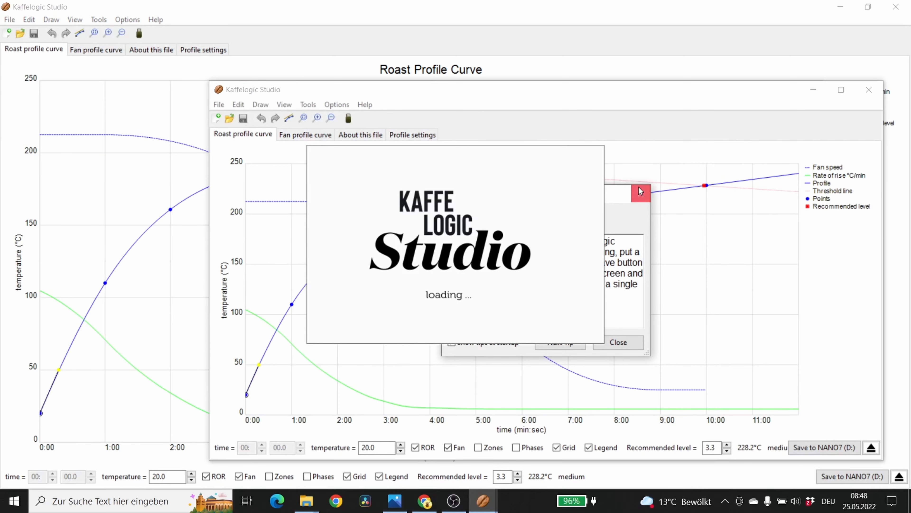
left_click(640, 192)
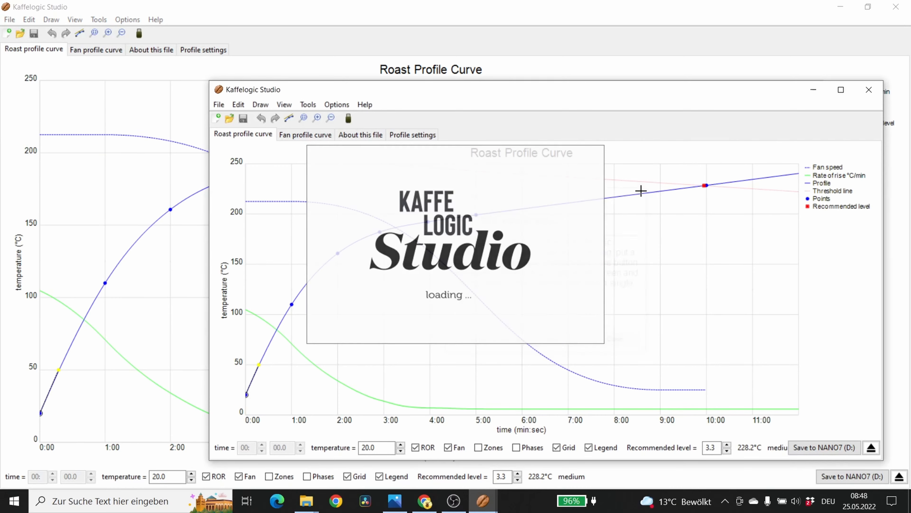
left_click(869, 89)
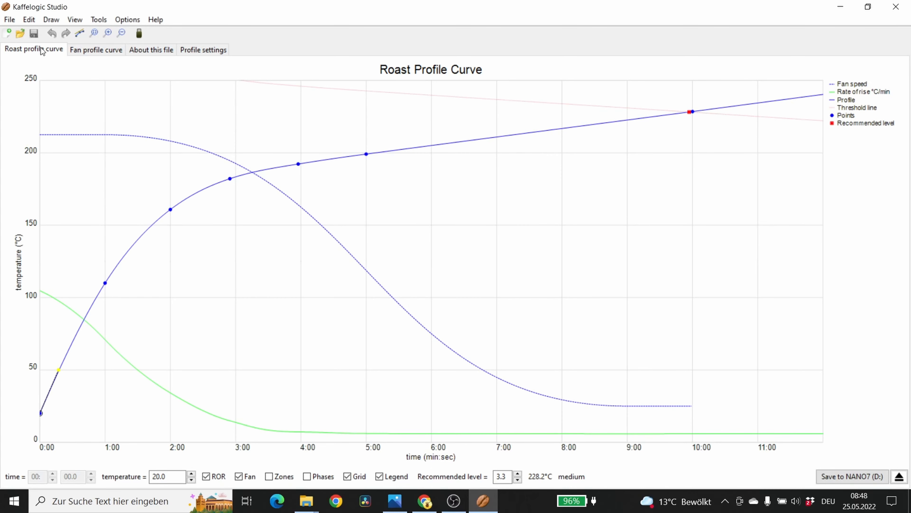
- Zoom in on the roast profile curve and zoom back out
left_click(9, 20)
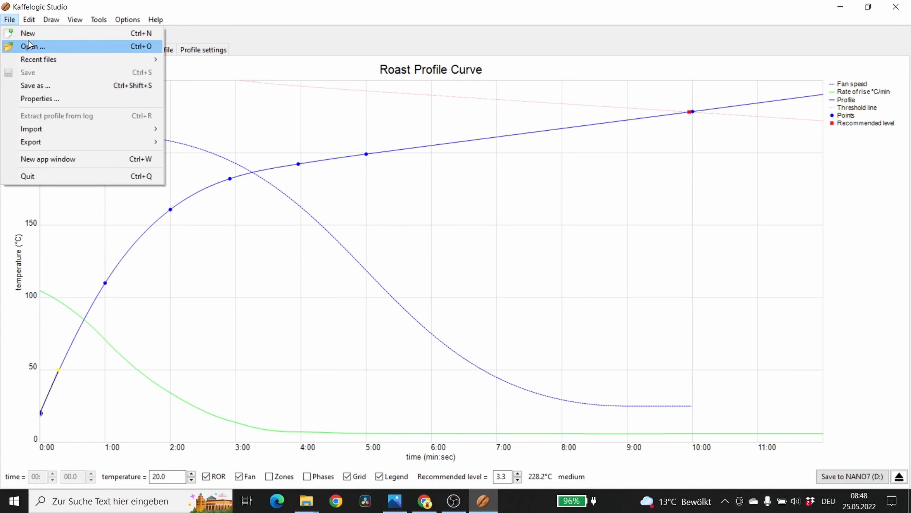
mouse_move(26, 22)
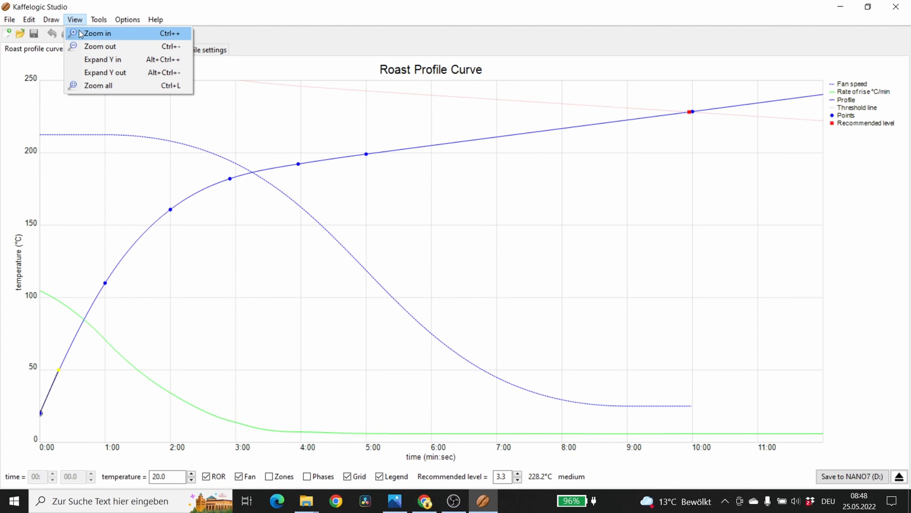
left_click(79, 33)
left_click(75, 19)
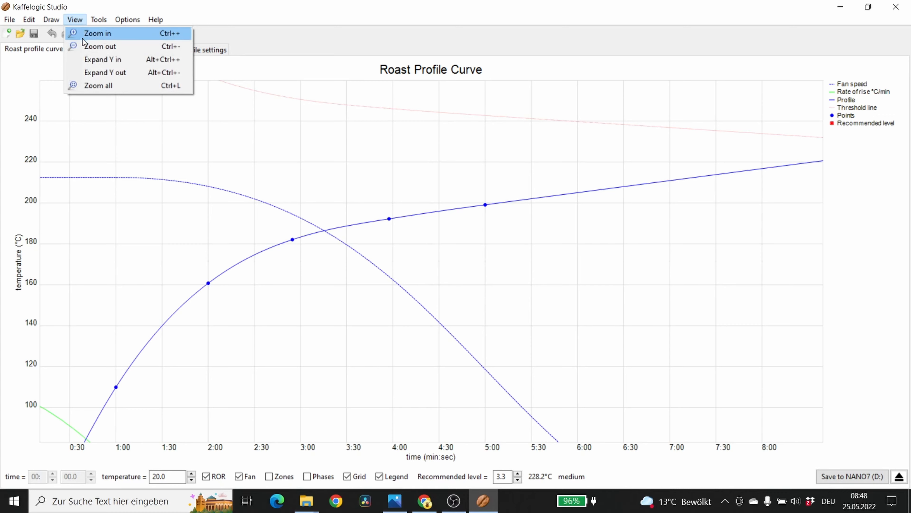
left_click(85, 40)
- Expand the temperature axis of the roast profile curve in and out, and fit the whole graph back in view
left_click(79, 21)
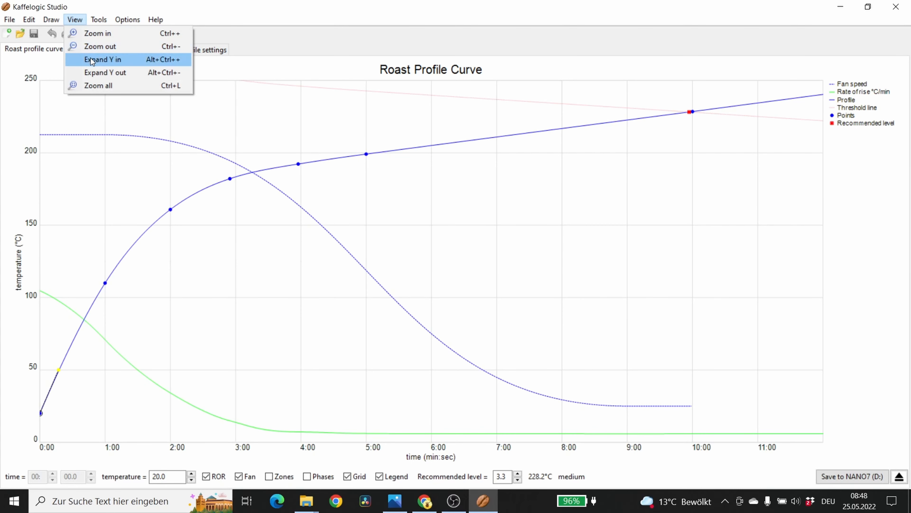
left_click(91, 59)
left_click(79, 21)
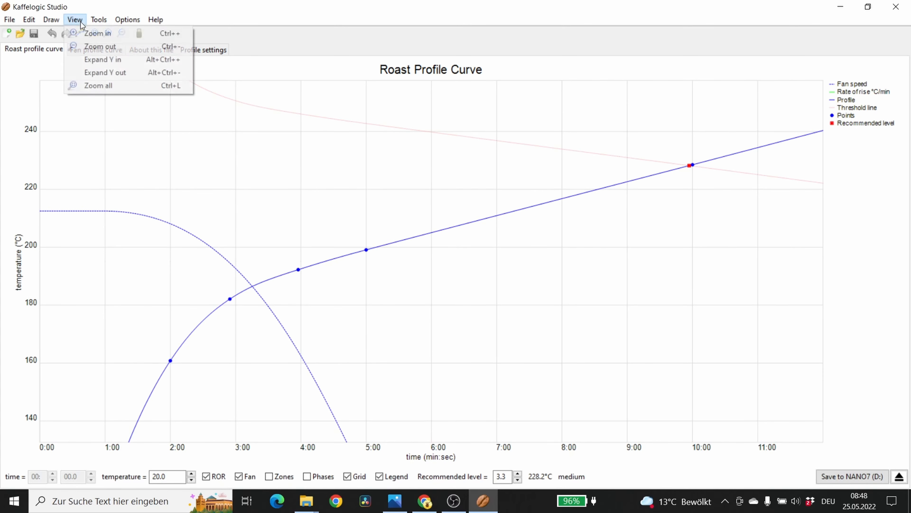
left_click(96, 67)
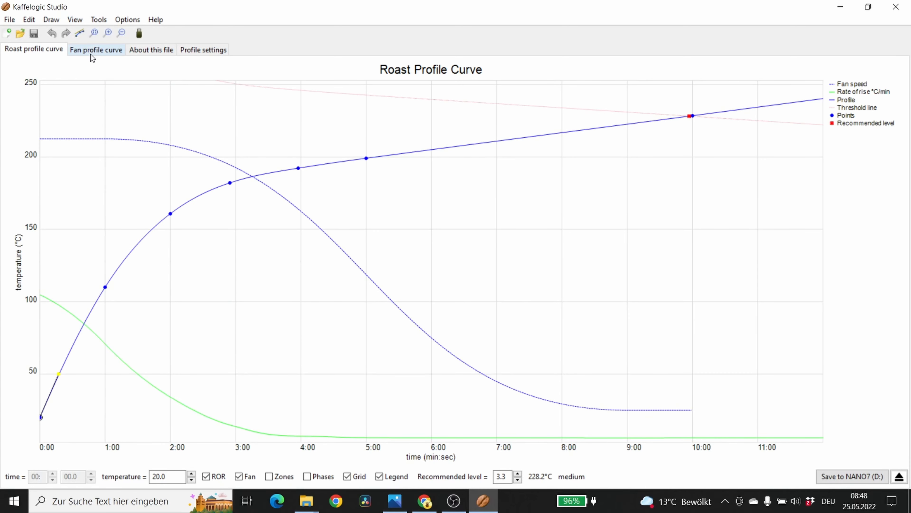
left_click(77, 19)
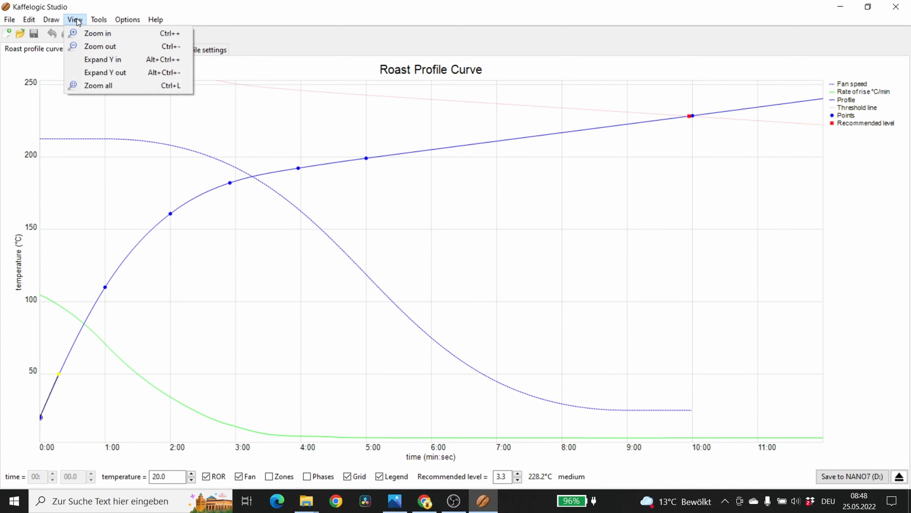
left_click(96, 85)
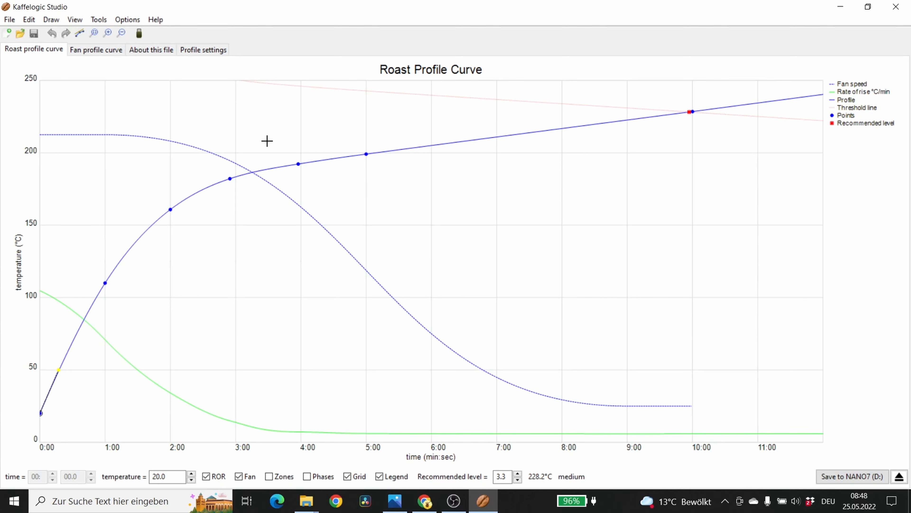
- View the roast logs saved on the NANO7 memory stick and close the list
left_click(96, 21)
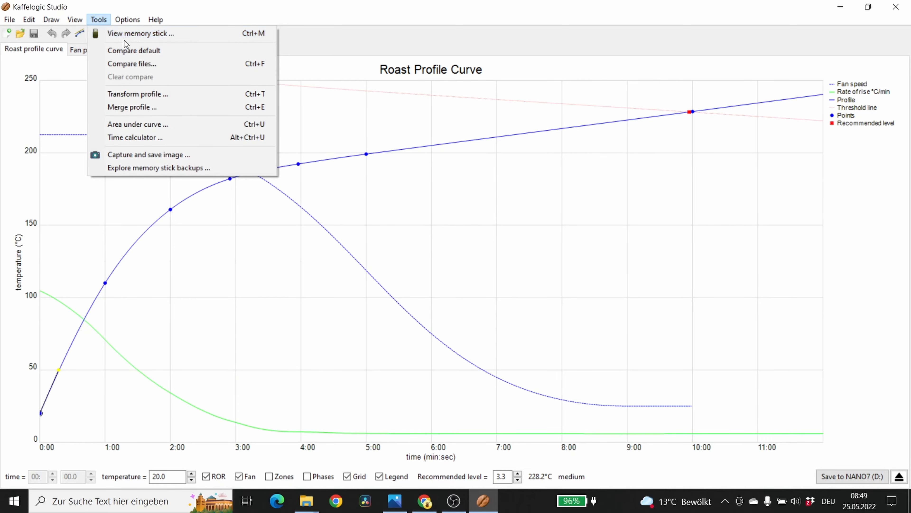
left_click(123, 33)
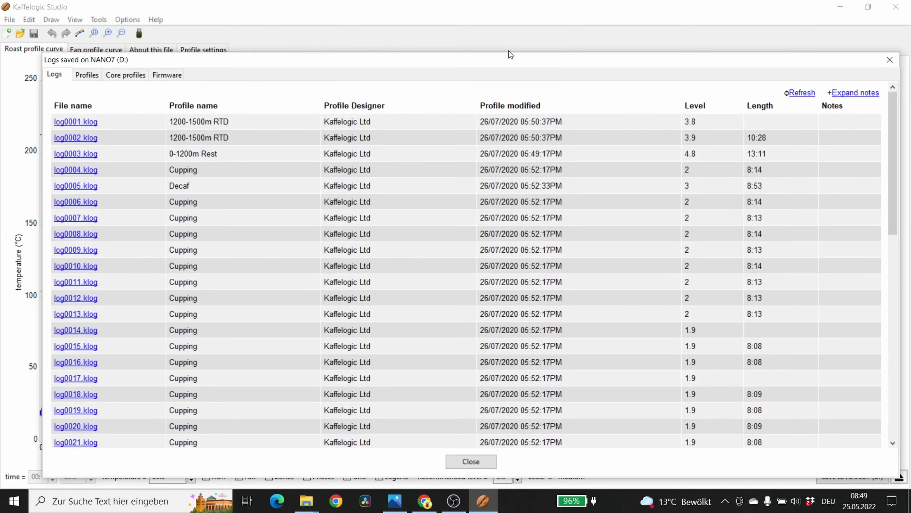
left_click(889, 60)
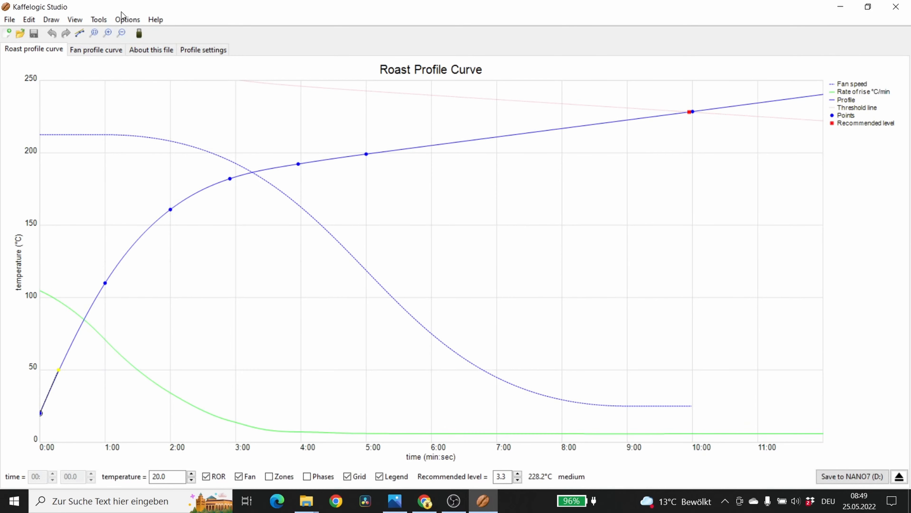
- Look at the time calculator and close it again
left_click(104, 20)
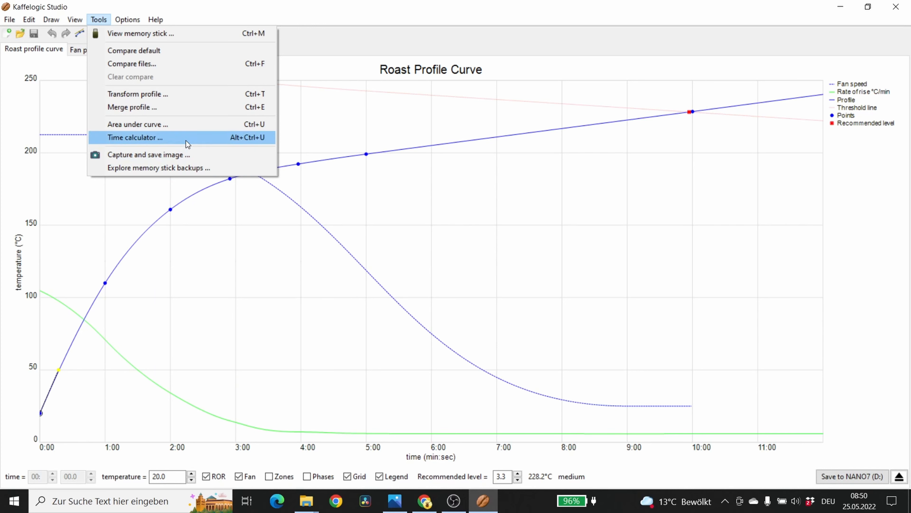
left_click(128, 137)
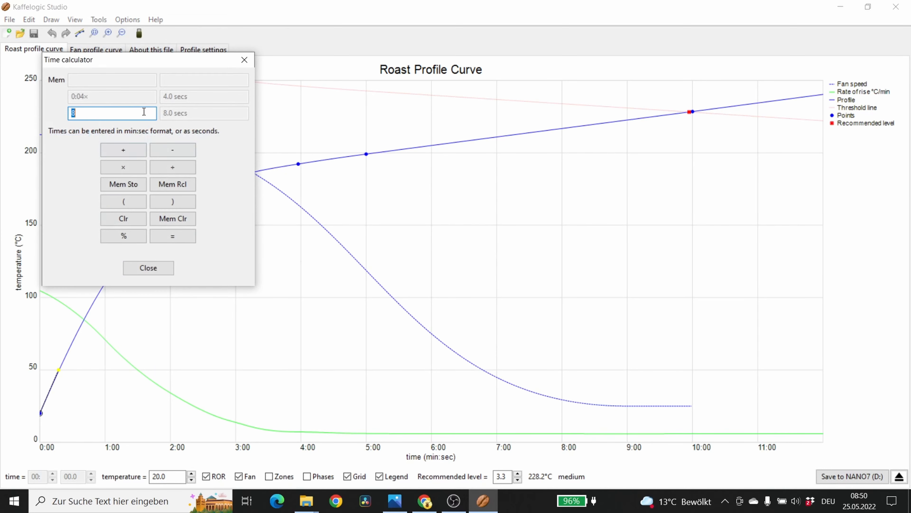
left_click(245, 60)
- Try to capture the roast profile curve as a 1024 × 768 PNG image, cancelling at the save location
left_click(99, 20)
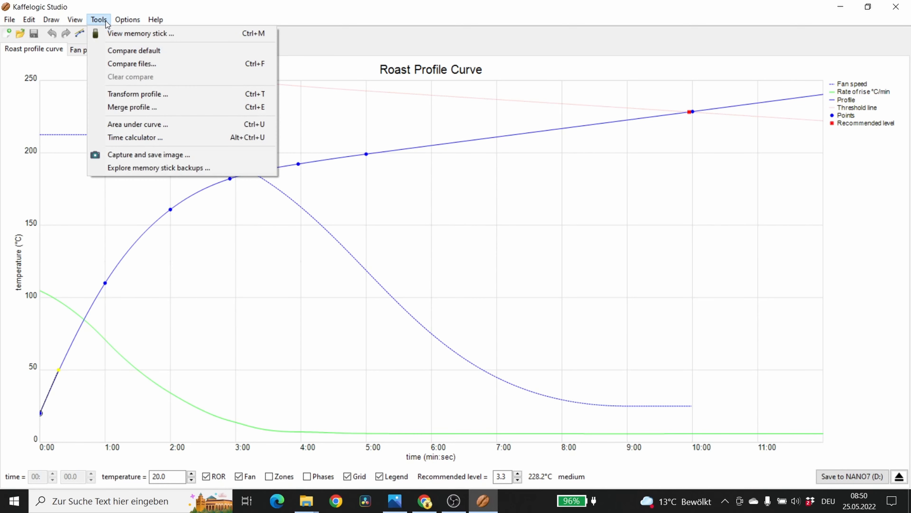
left_click(134, 155)
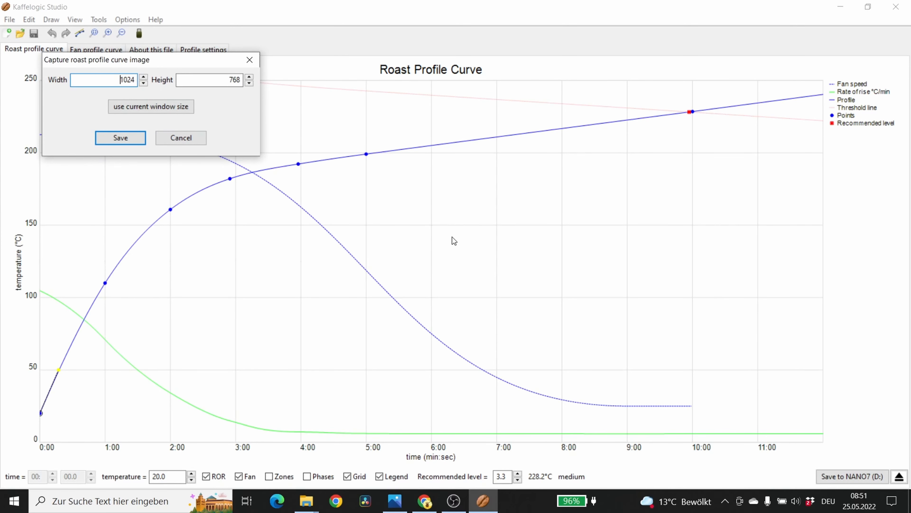
left_click(140, 140)
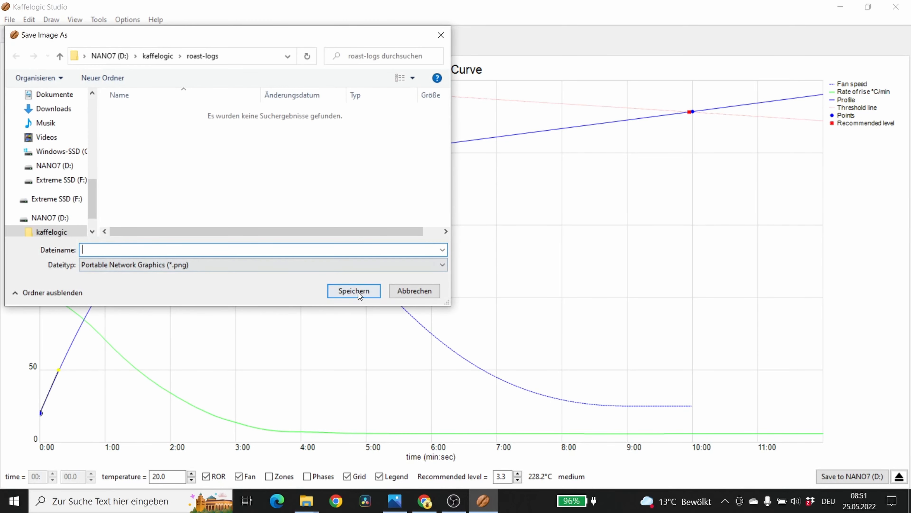
left_click(415, 291)
- View the memory stick backup folder in the file explorer and close it
left_click(99, 20)
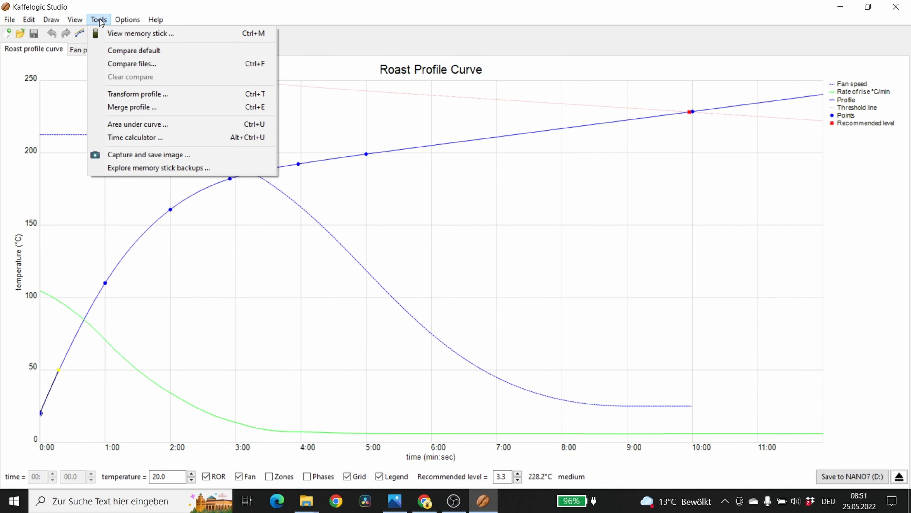
left_click(121, 166)
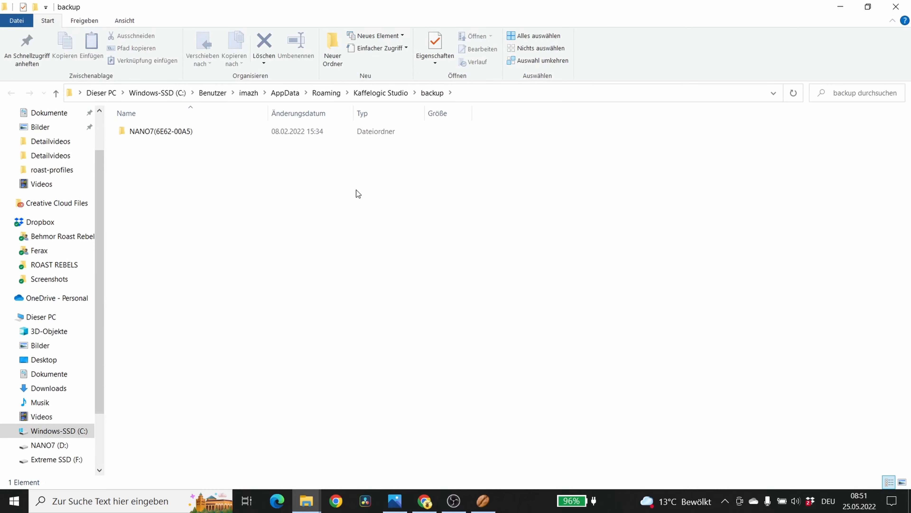
left_click(899, 7)
- Look over the available difficulty levels: Basic, Advanced, Expert and Engineer
left_click(99, 20)
mouse_move(118, 22)
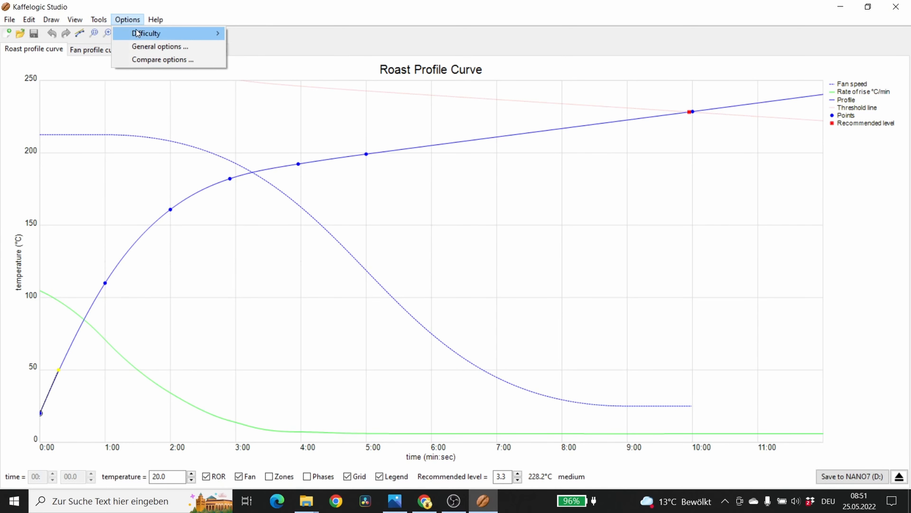
mouse_move(138, 34)
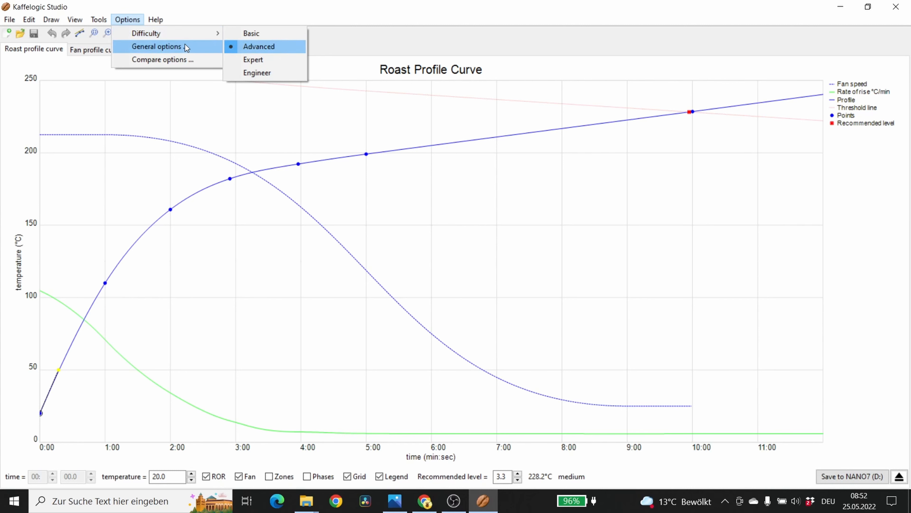
mouse_move(180, 33)
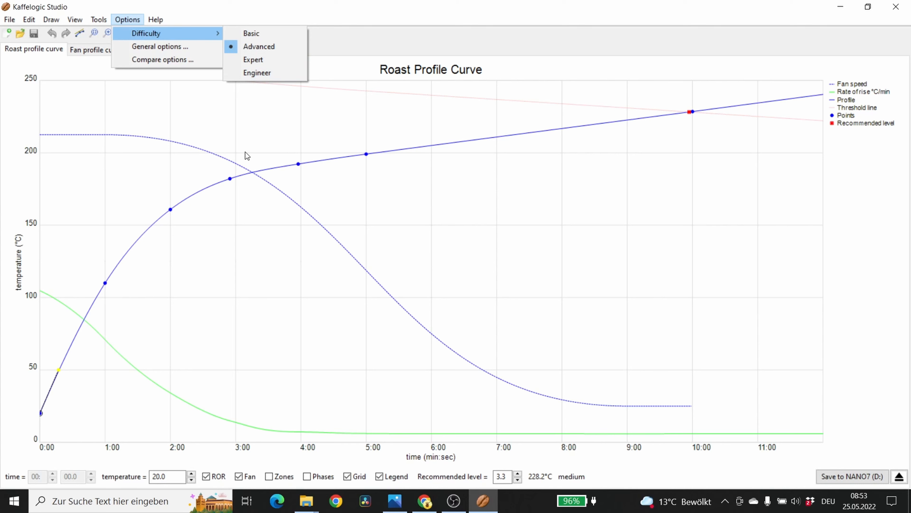
- Open the general options and look at the phase names and the default colour change and first crack temperatures
left_click(142, 47)
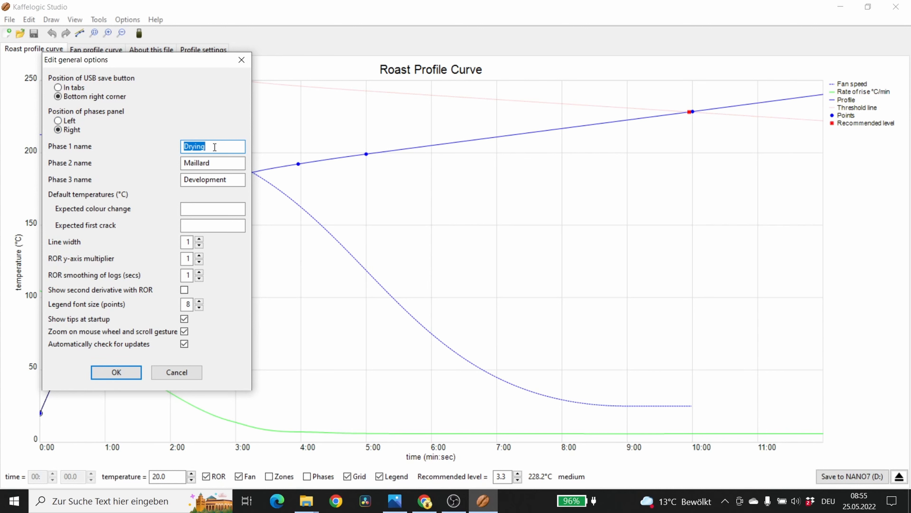
left_click(214, 147)
left_click(188, 209)
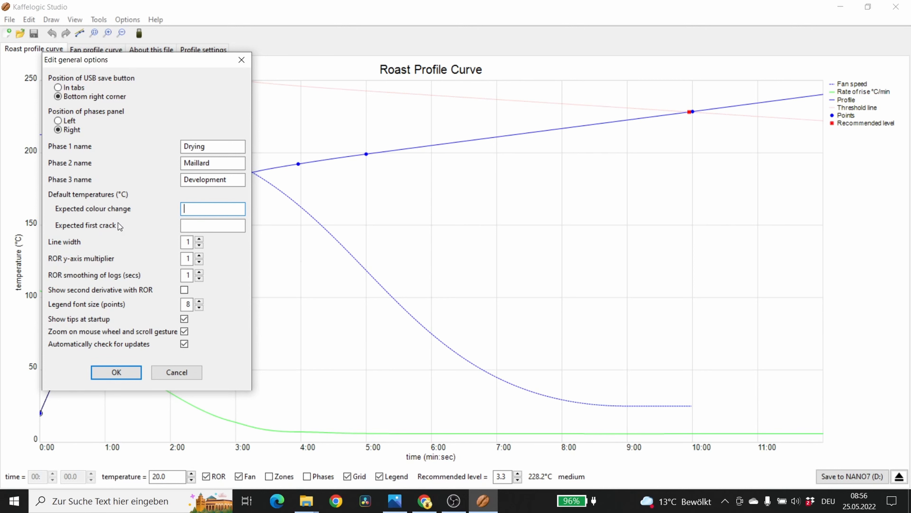
left_click(185, 225)
- Demonstrate mouse-wheel zooming on the roast profile curve, and cancel the general options
scroll(354, 277, "up", 3)
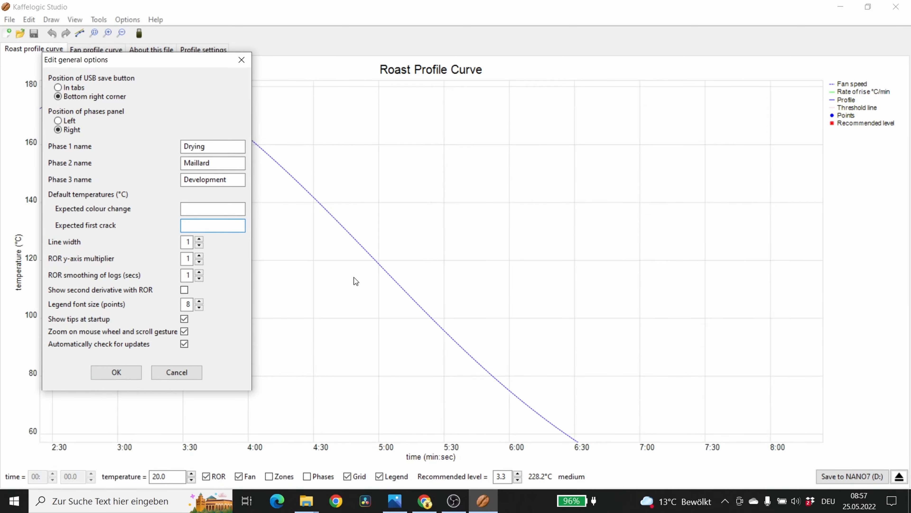
scroll(354, 277, "down", 3)
scroll(354, 277, "down", 2)
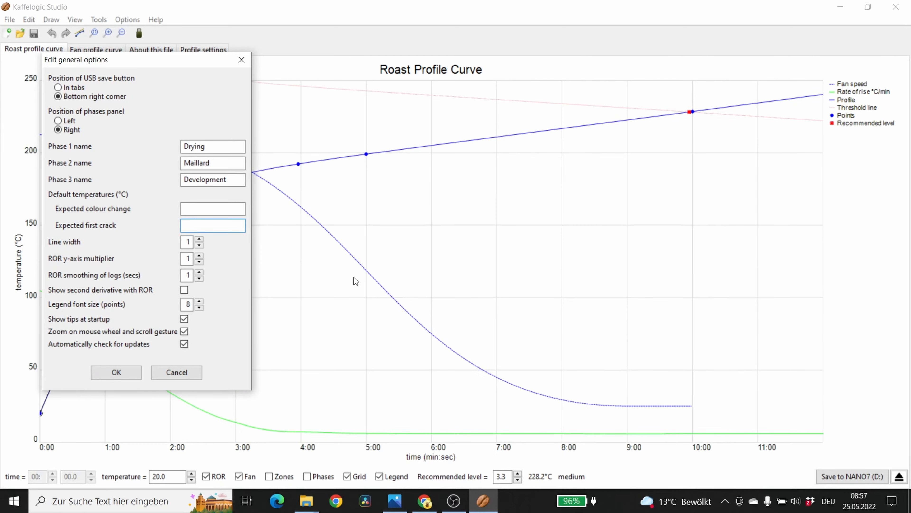
scroll(353, 277, "up", 2)
scroll(354, 277, "down", 2)
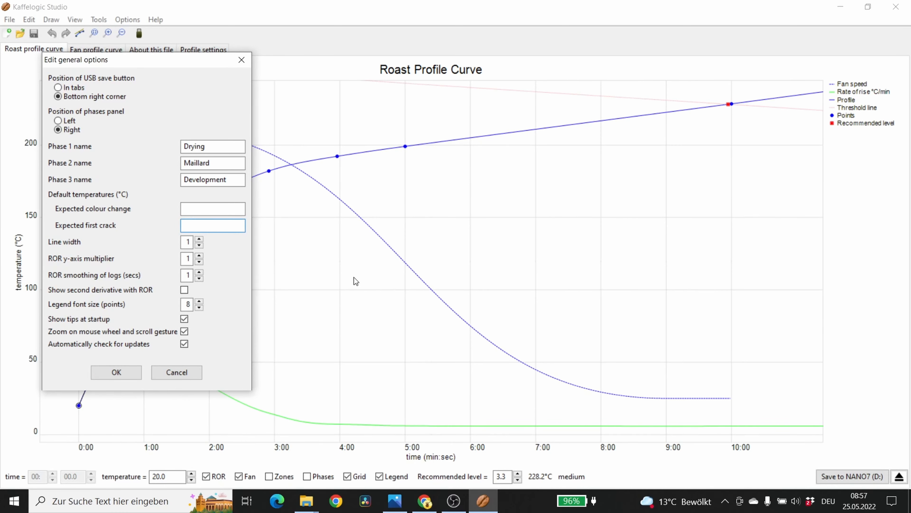
scroll(381, 283, "up", 2)
scroll(380, 282, "down", 2)
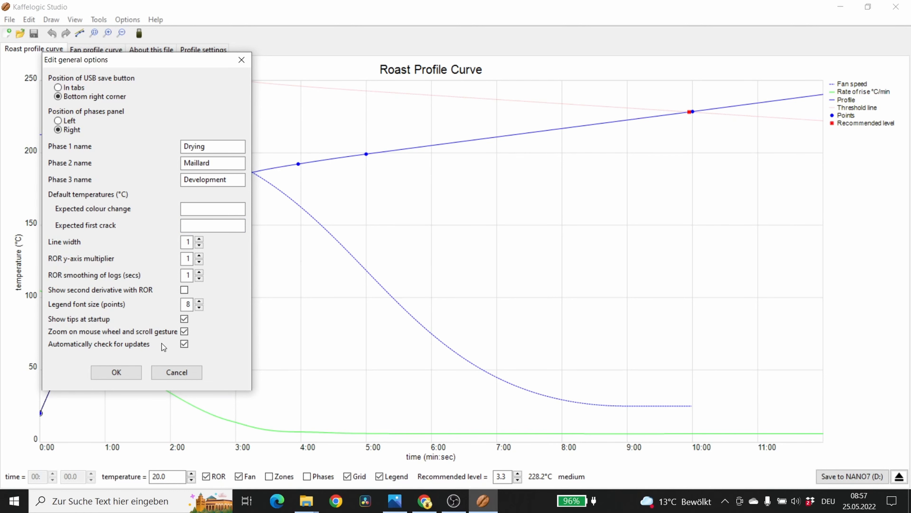
left_click(169, 369)
- View the log line choices in the compare options, cancel them, and look over the help entries
left_click(127, 19)
left_click(135, 60)
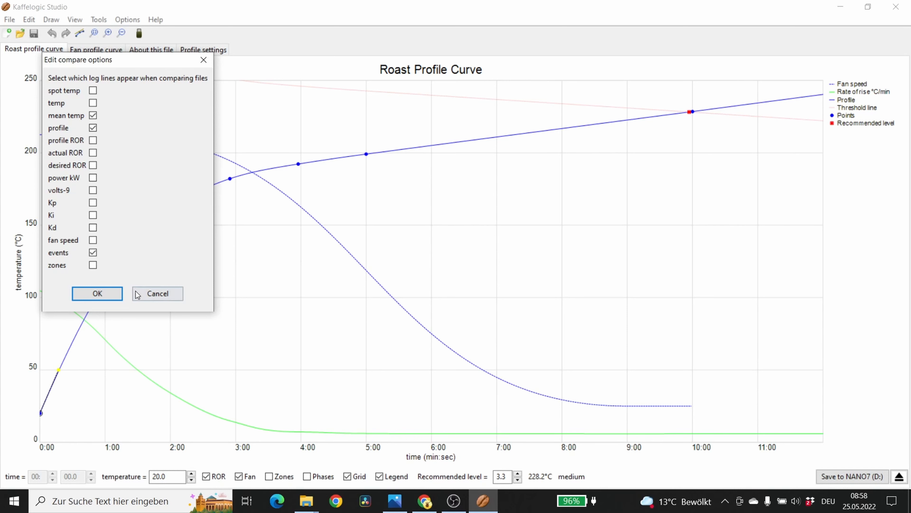
left_click(153, 294)
left_click(155, 20)
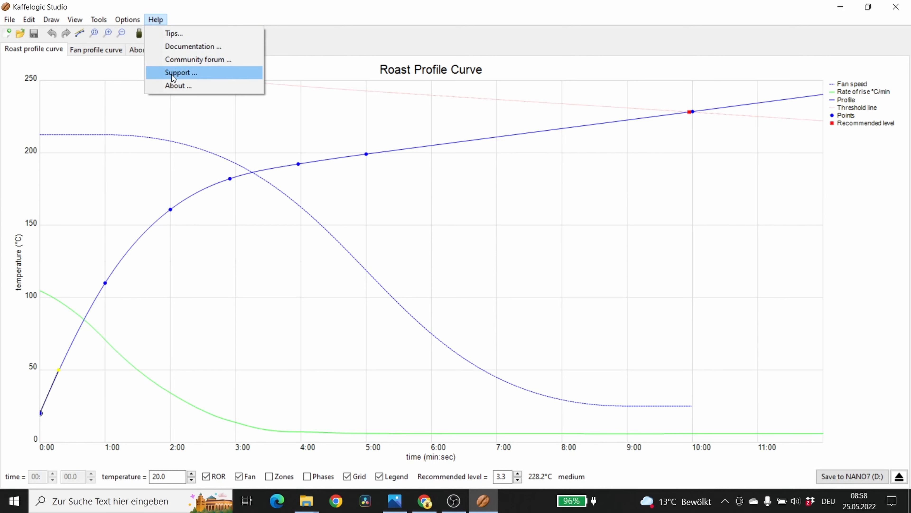
left_click(162, 20)
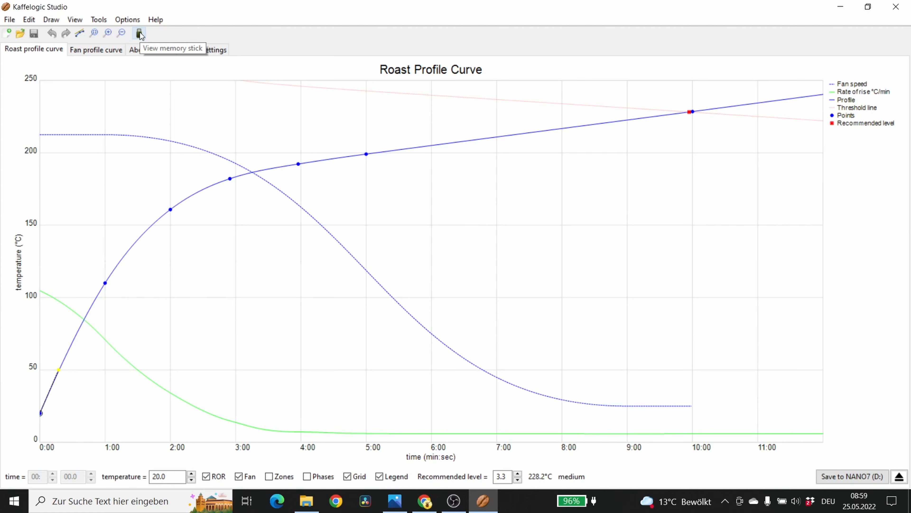
- Open the memory stick view and look briefly at its profiles, core profiles and firmware, returning to the logs
left_click(132, 21)
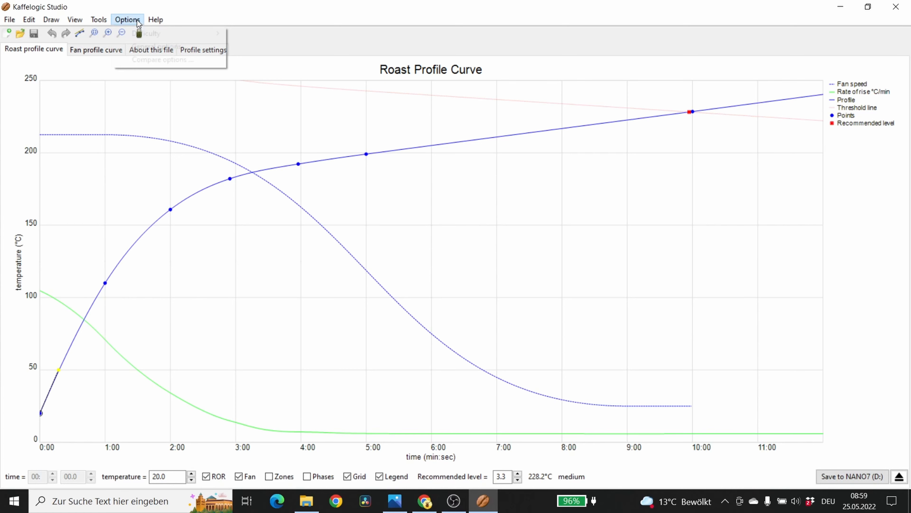
mouse_move(104, 18)
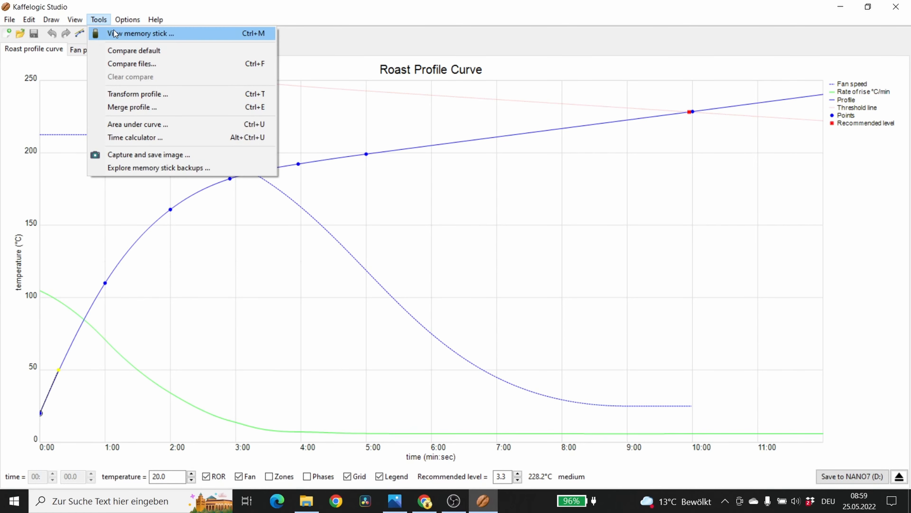
left_click(104, 21)
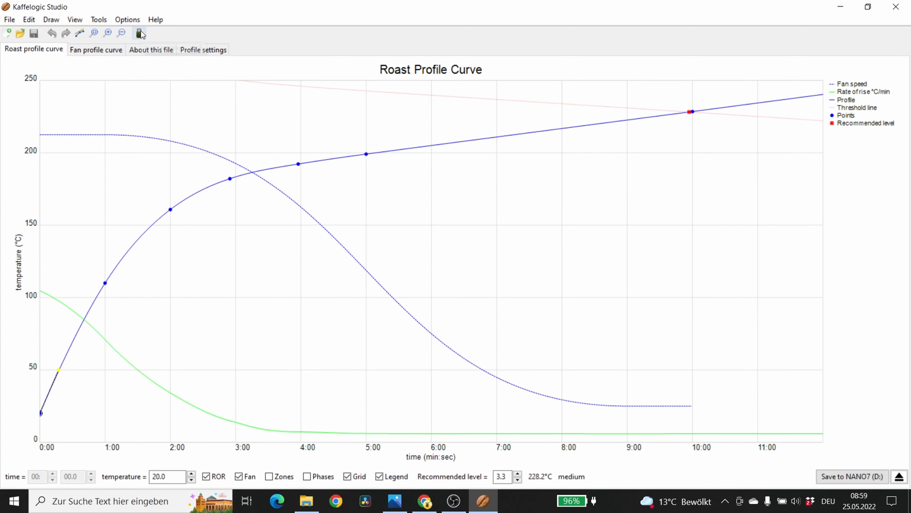
left_click(141, 32)
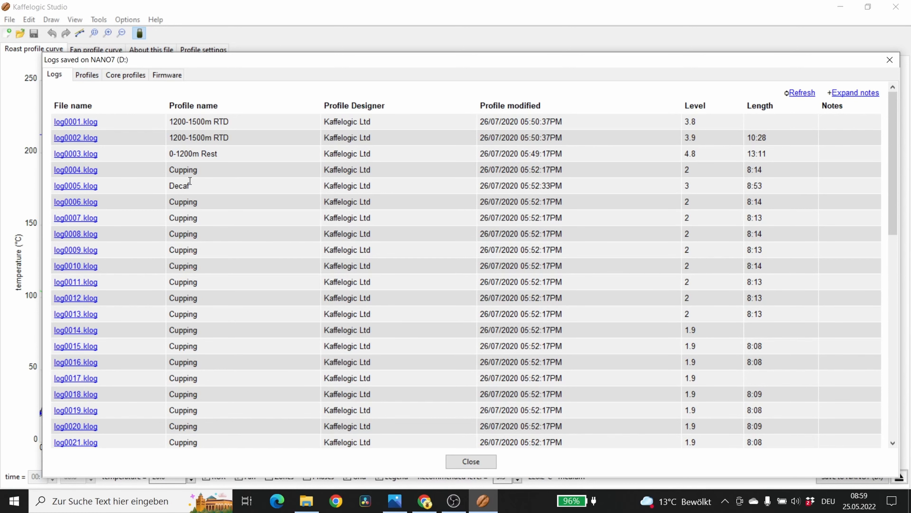
left_click(88, 76)
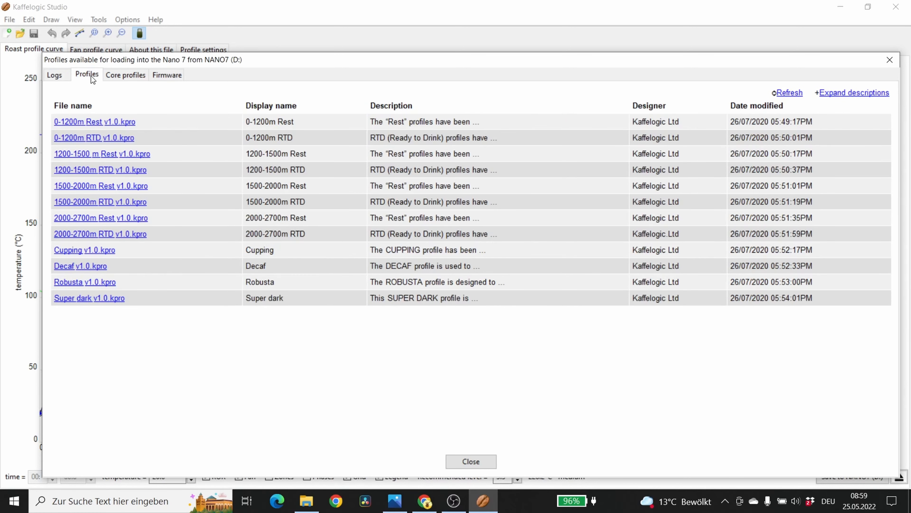
left_click(126, 76)
left_click(163, 79)
left_click(59, 76)
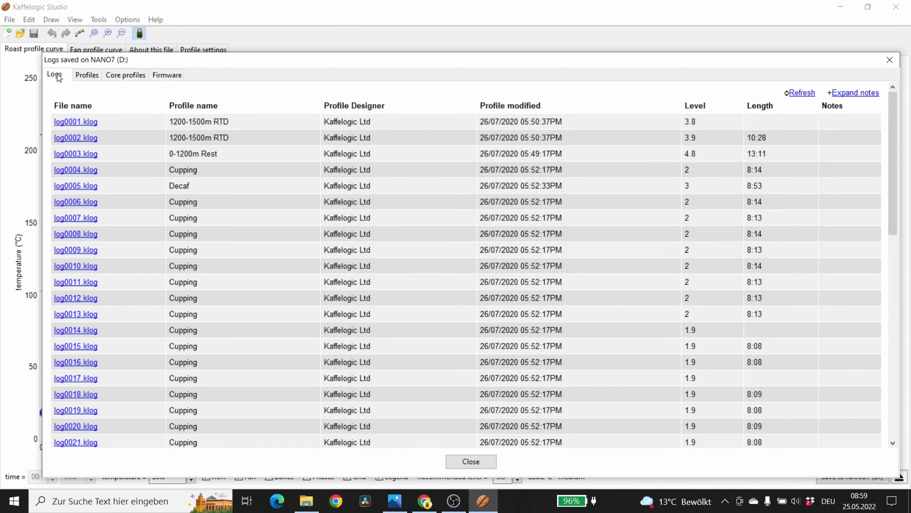
- Examine the saved roast logs down to the last entry, pointing out the profile name and designer of log0051.klog
scroll(80, 203, "down", 7)
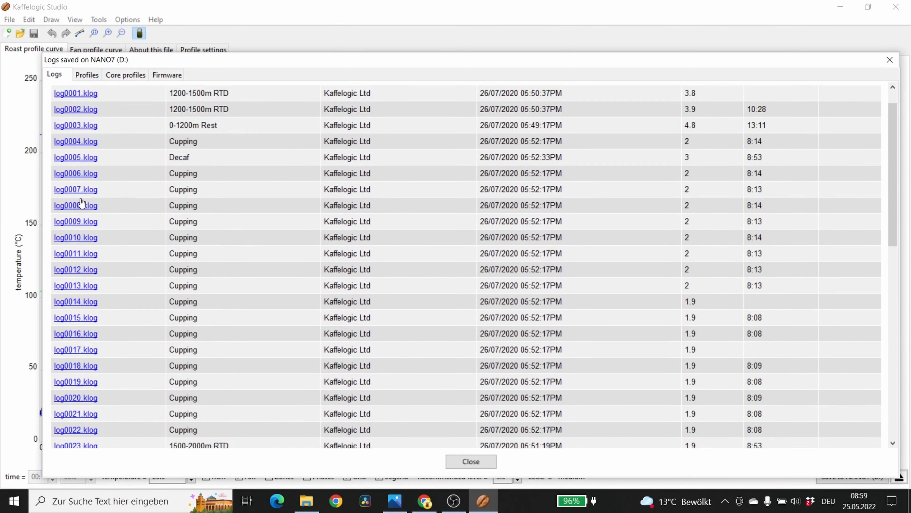
scroll(80, 203, "down", 3)
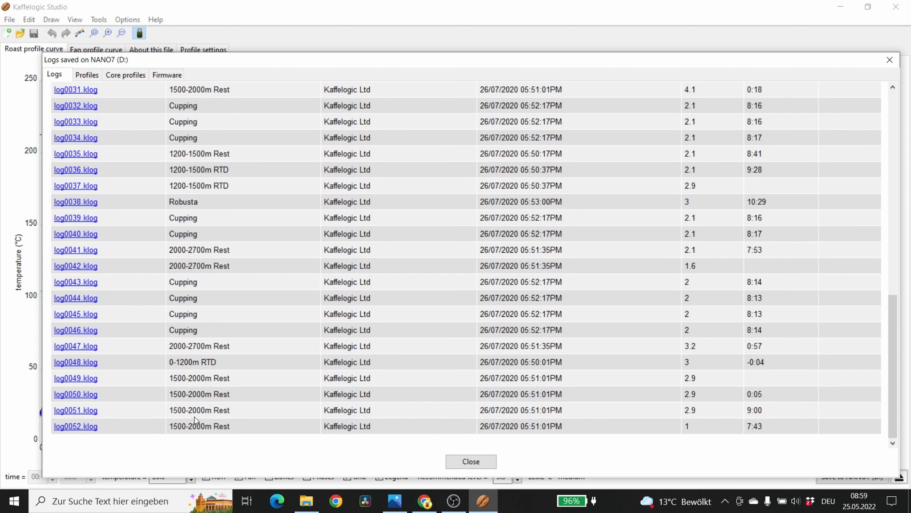
scroll(127, 389, "up", 3)
scroll(126, 390, "down", 3)
left_click_drag(173, 410, 232, 410)
left_click(167, 411)
double_click(326, 410)
left_click(226, 409)
- Check the roast level and length recorded for log0051.klog
scroll(703, 410, "up", 3)
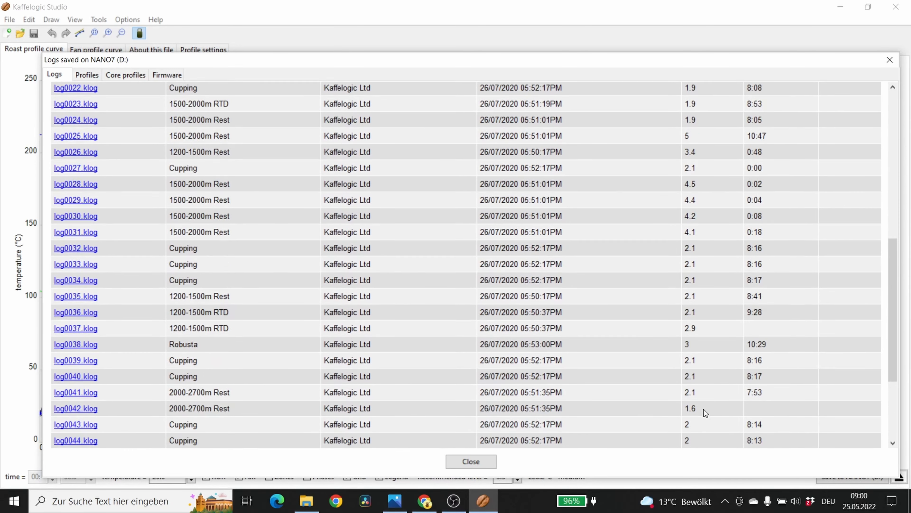
scroll(704, 410, "up", 7)
scroll(705, 410, "down", 10)
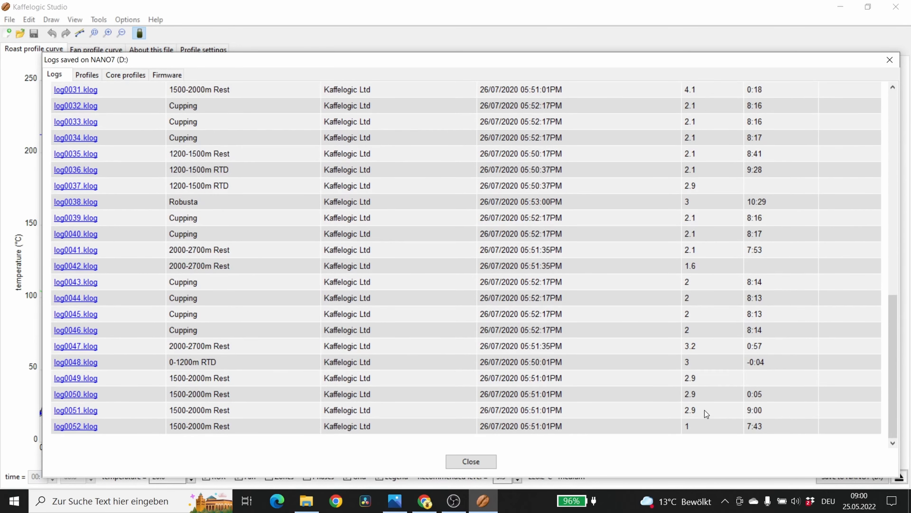
double_click(696, 409)
double_click(749, 410)
- Expand the notes of the saved logs and look through the list again
scroll(751, 406, "up", 7)
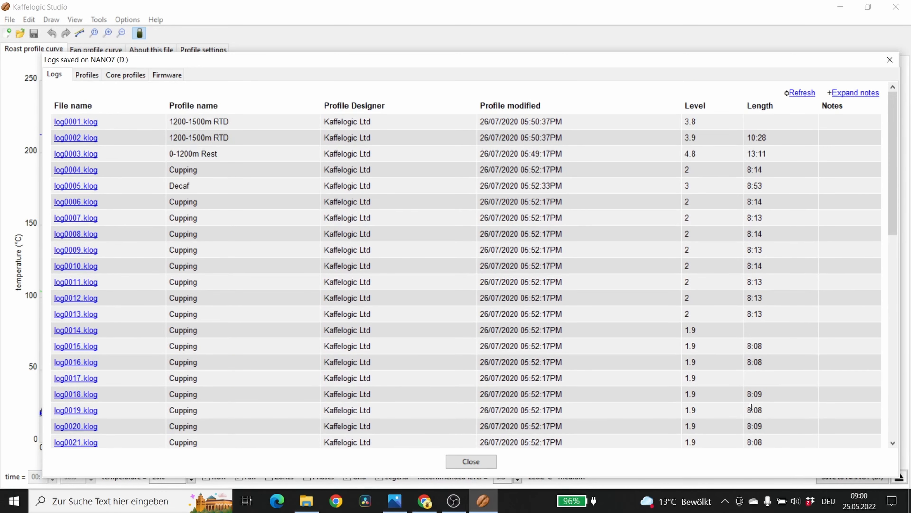
left_click(855, 93)
scroll(861, 168, "down", 3)
scroll(861, 168, "down", 7)
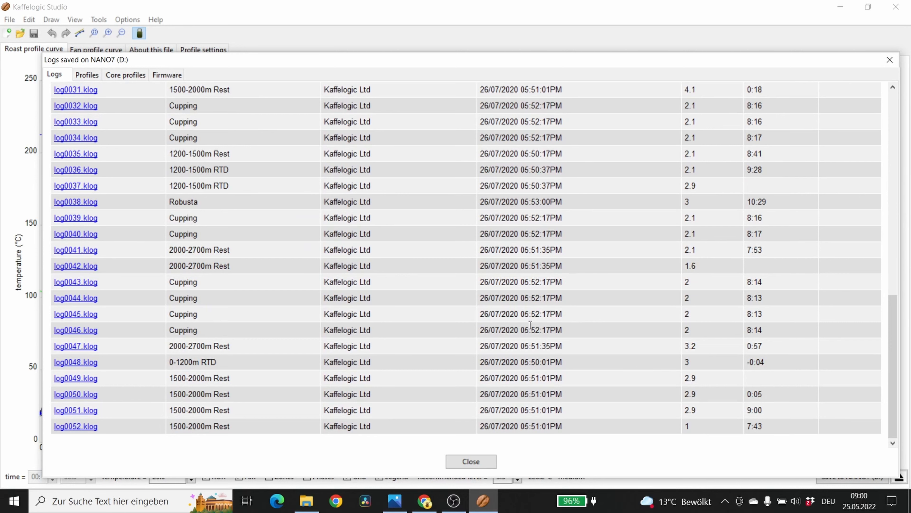
scroll(146, 128, "up", 1)
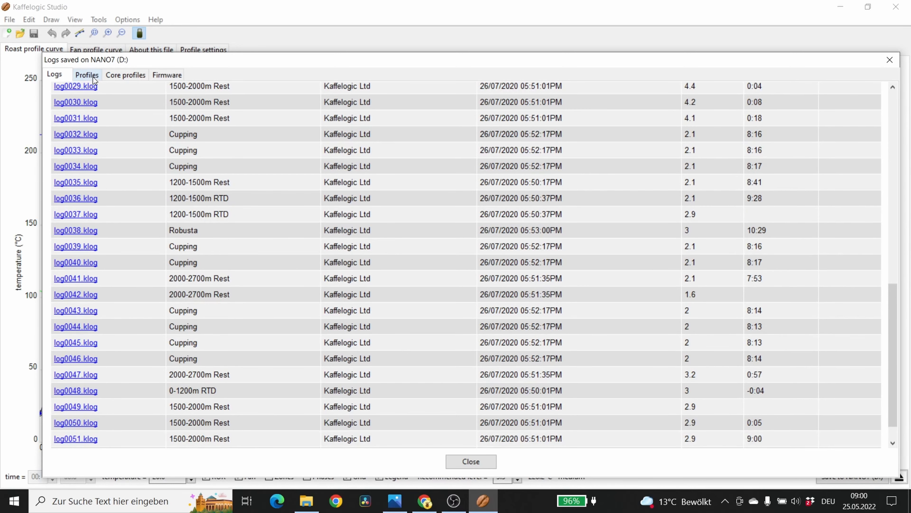
- View the loadable profiles, and compare the core profile versions on the Kaffelogic web site with those on NANO7
left_click(87, 75)
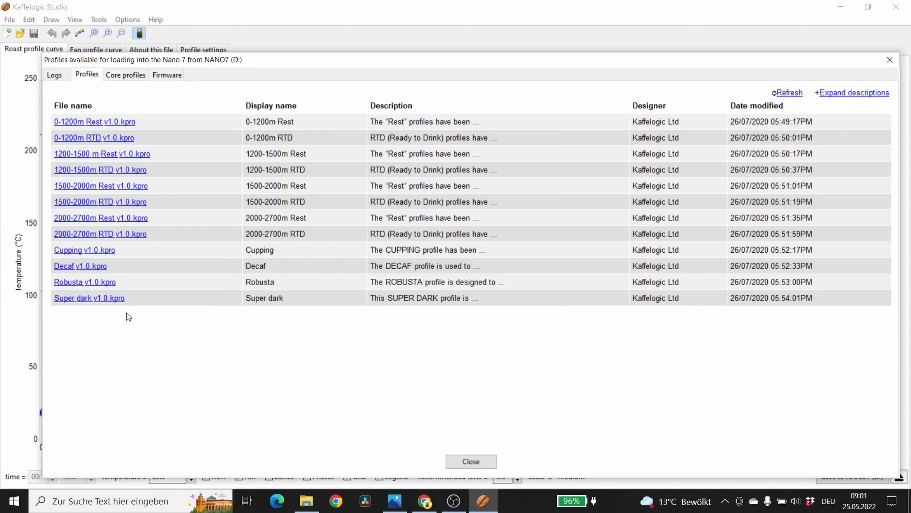
left_click(117, 75)
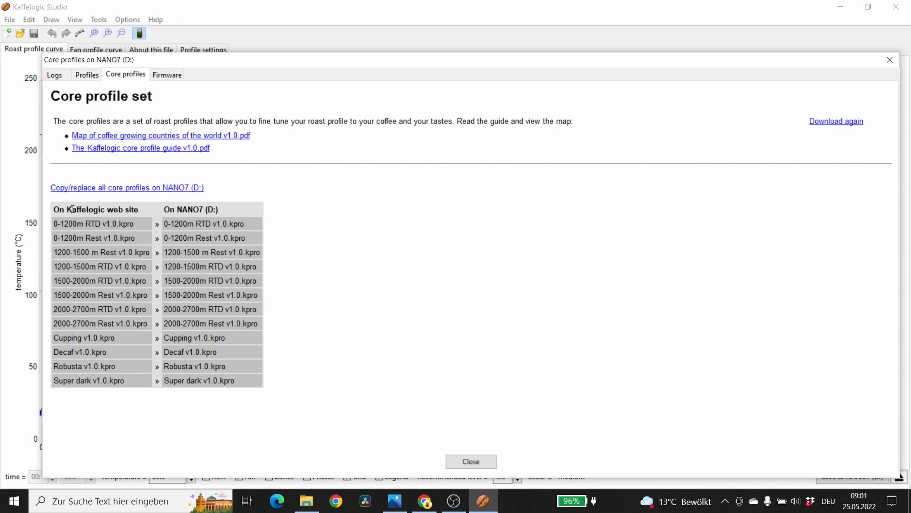
left_click_drag(54, 209, 222, 208)
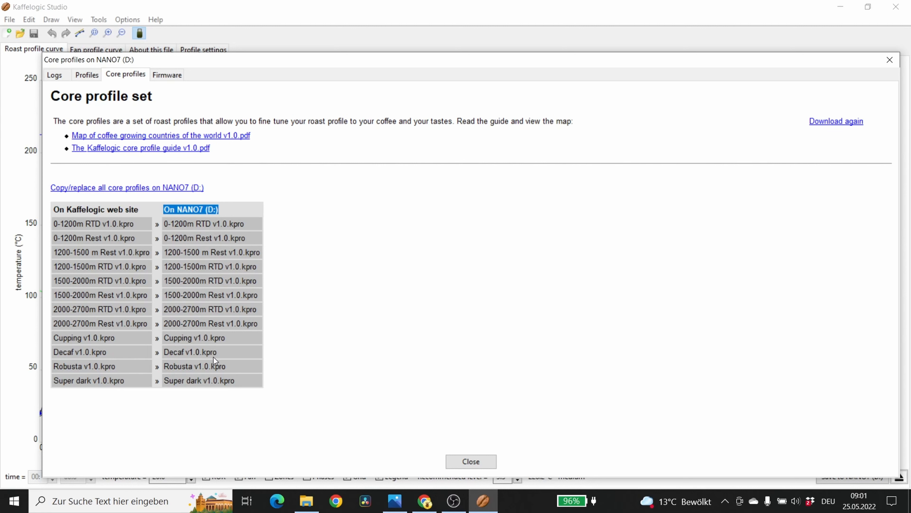
left_click(211, 223)
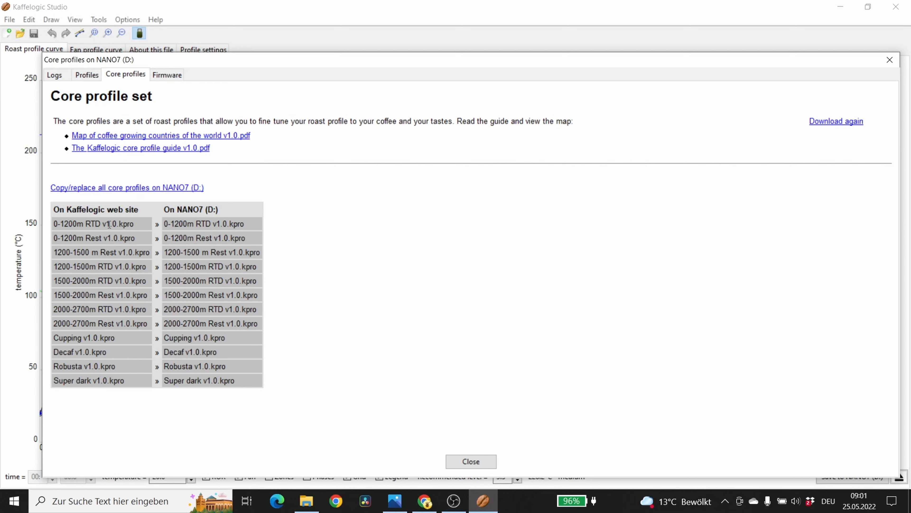
left_click_drag(109, 224, 116, 224)
left_click_drag(227, 224, 216, 224)
- Check the firmware information for the latest available version and the update status of the NANO7 stick
left_click(170, 76)
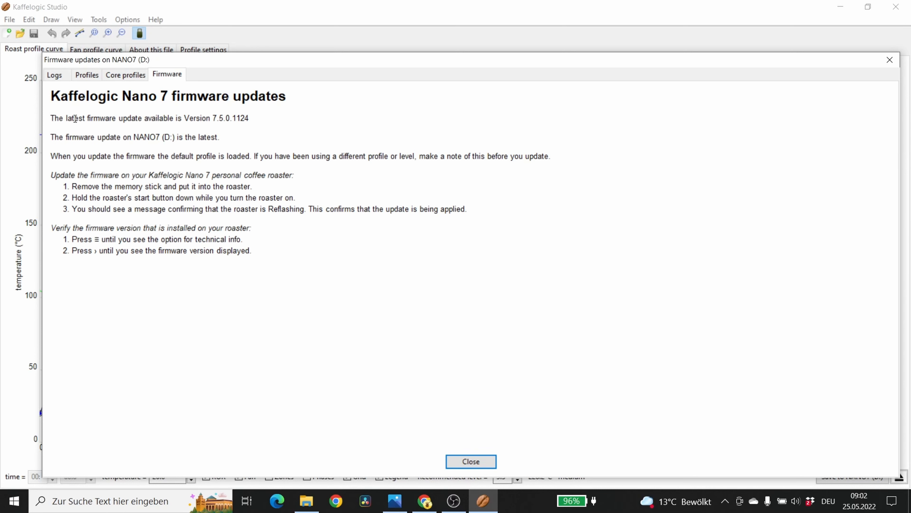
left_click_drag(52, 116, 256, 119)
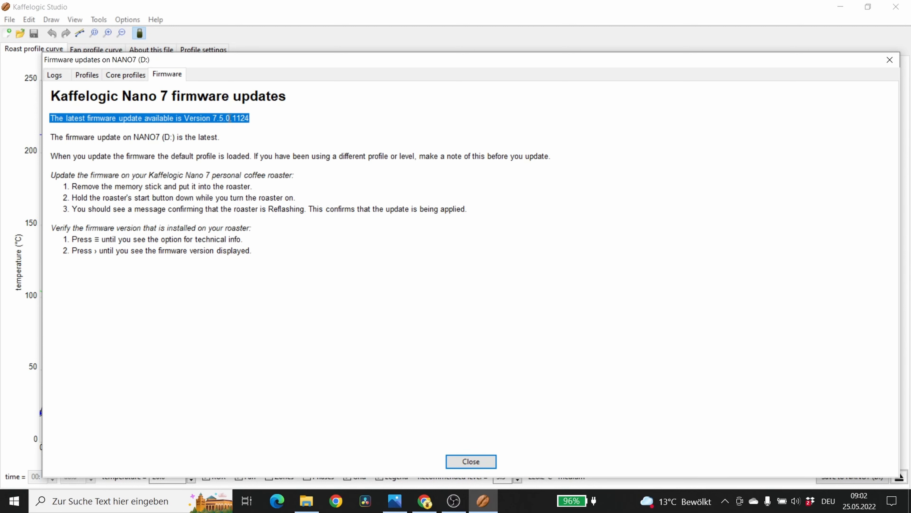
left_click(249, 118)
left_click_drag(53, 137, 217, 137)
left_click(225, 137)
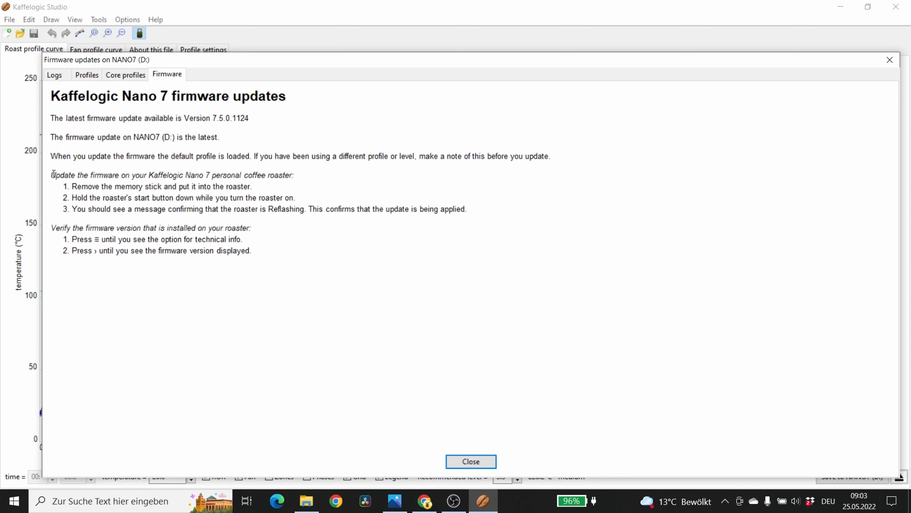
- Read the three instructions for updating the firmware on the Nano 7 roaster, highlighting each one
left_click_drag(72, 186, 261, 191)
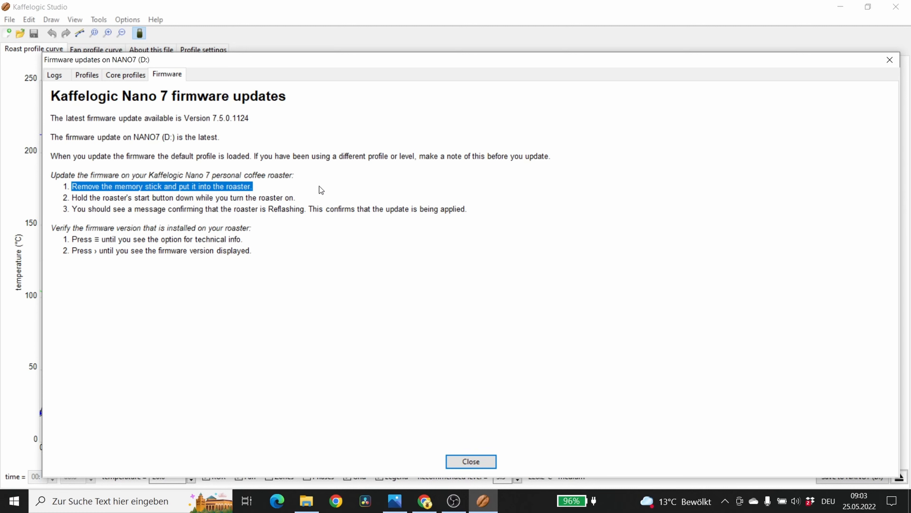
left_click_drag(72, 197, 318, 207)
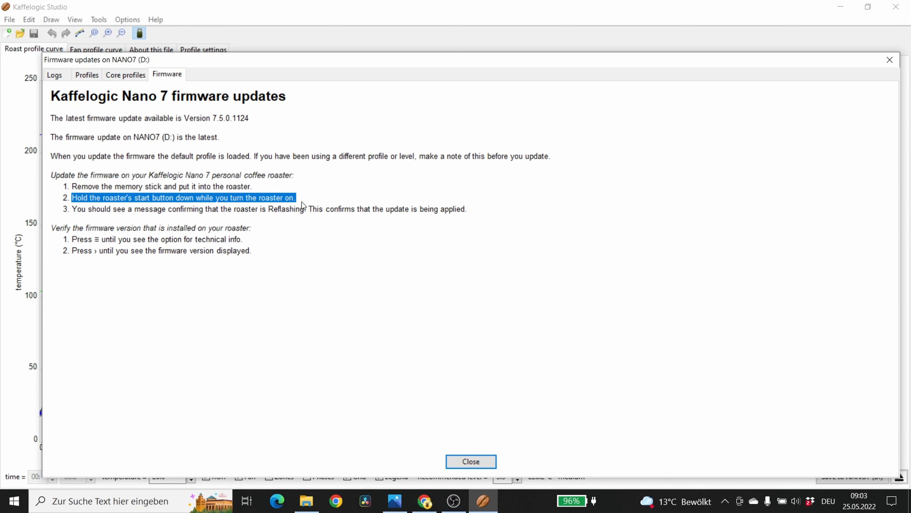
triple_click(75, 211)
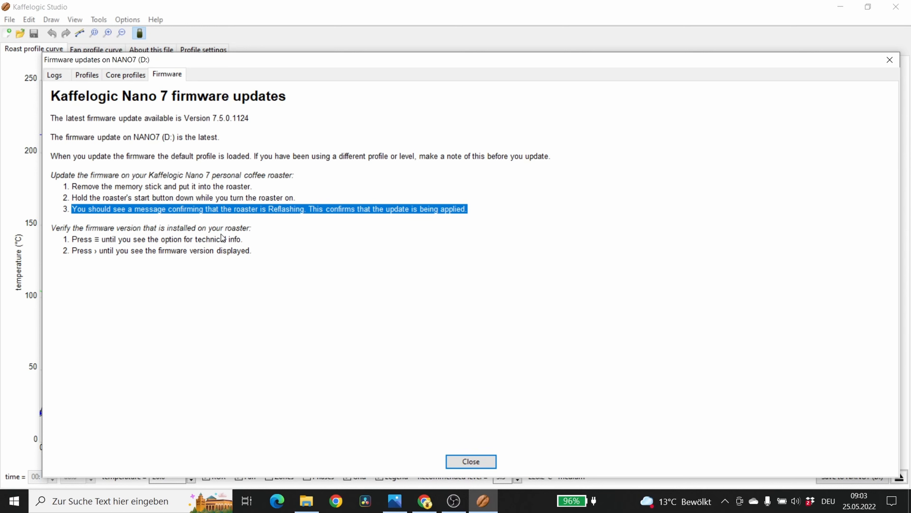
- Read the instructions for verifying the firmware version installed on the roaster, highlighting the start of the first one
left_click(97, 240)
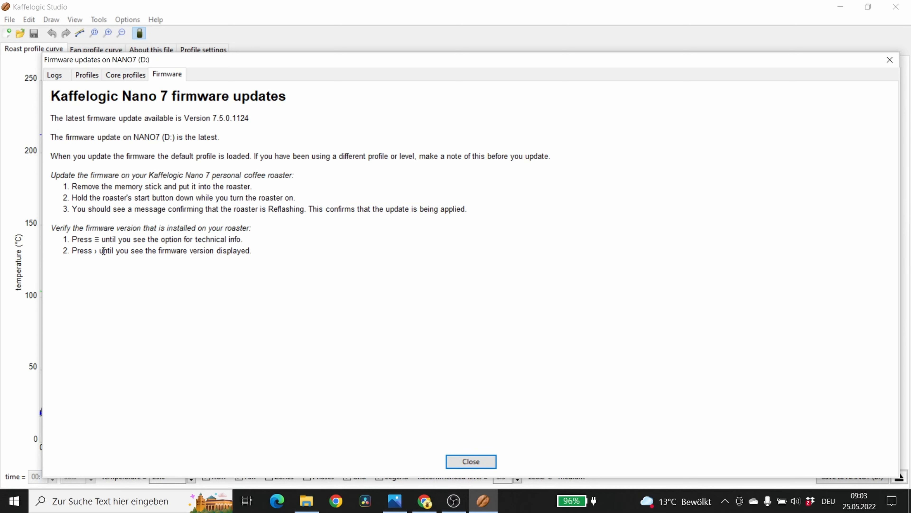
left_click_drag(72, 238, 92, 238)
left_click(100, 238)
- Switch to File Explorer and look through the firmware and manuals folders inside the kaffelogic folder on NANO7 (D:)
left_click(312, 507)
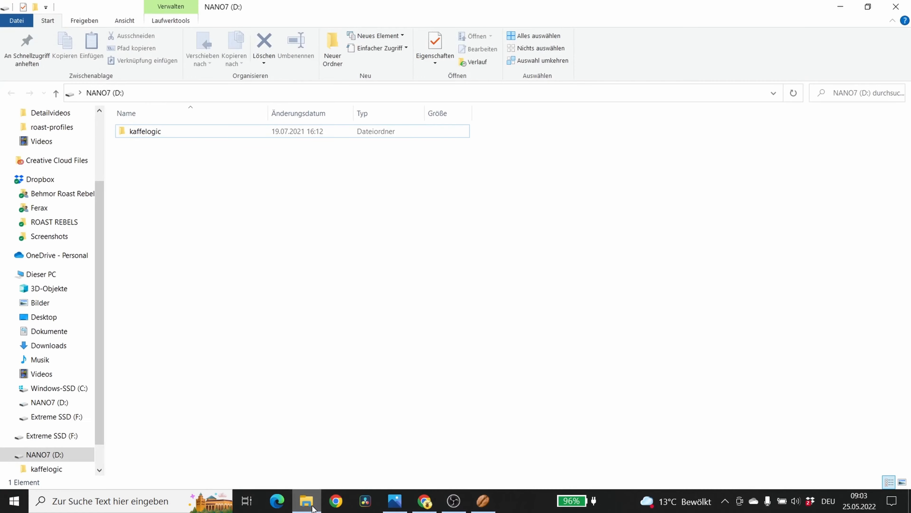
double_click(194, 134)
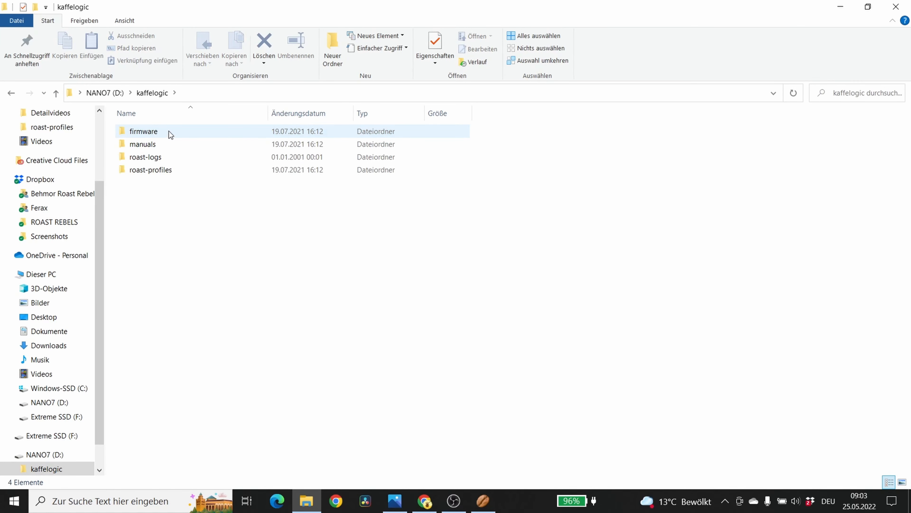
double_click(151, 134)
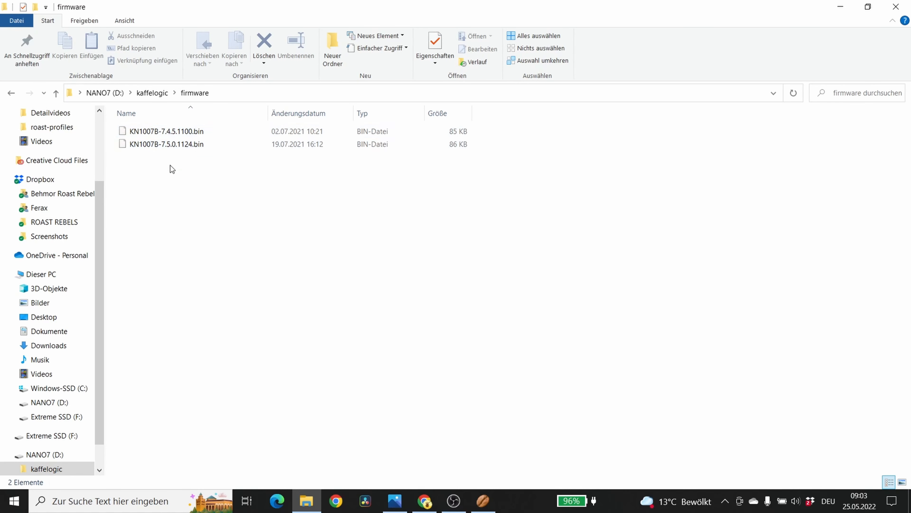
left_click(162, 95)
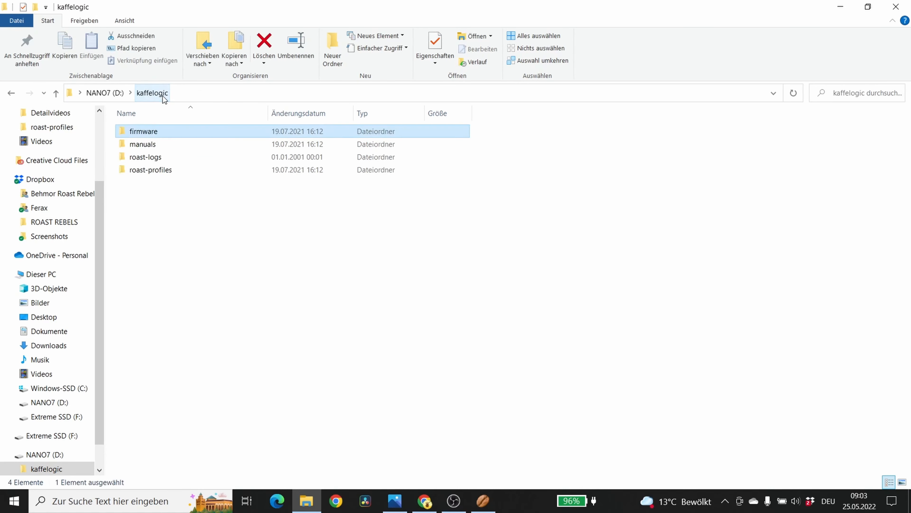
double_click(165, 144)
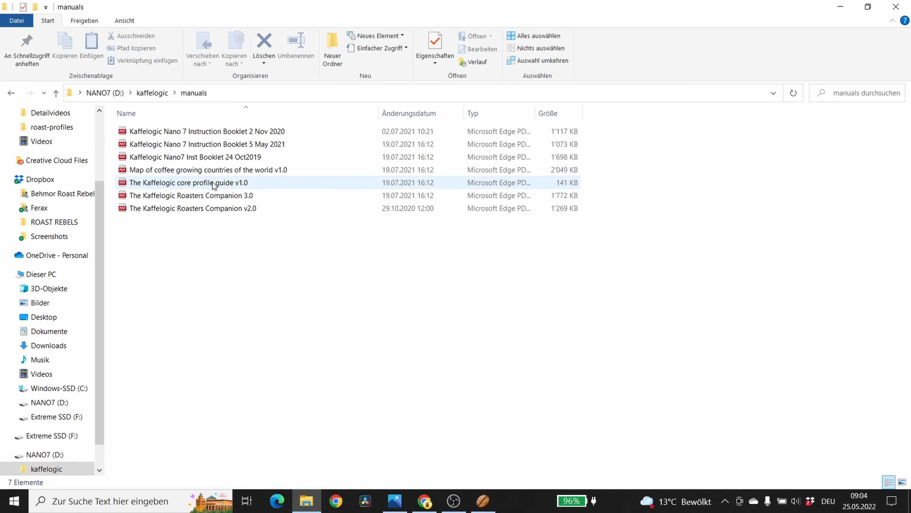
mouse_move(219, 188)
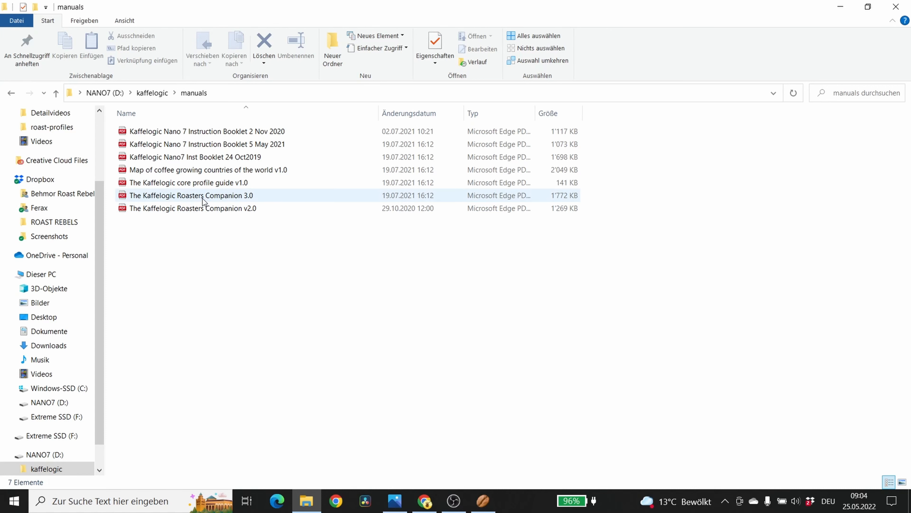
mouse_move(173, 201)
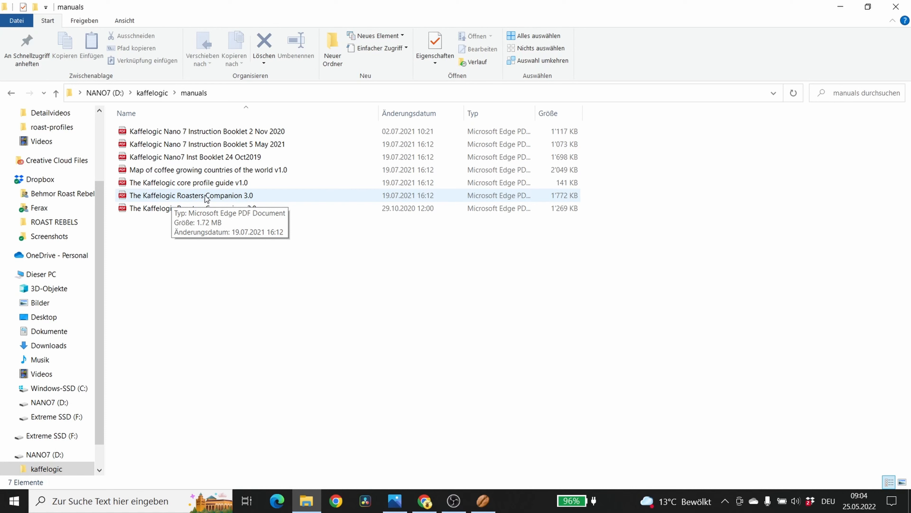
- Look through the roast-logs folder on the NANO7 stick, examining the most recent log files at the end of the list
left_click(153, 93)
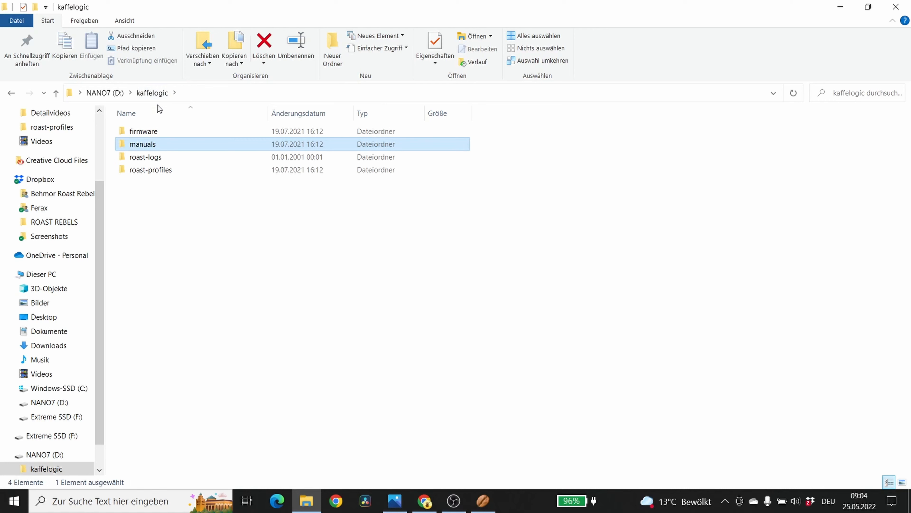
double_click(162, 158)
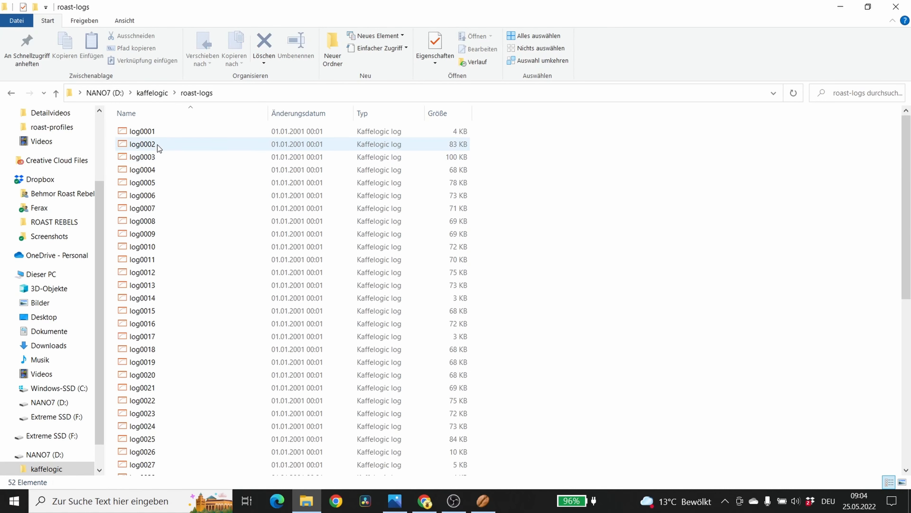
scroll(158, 145, "down", 8)
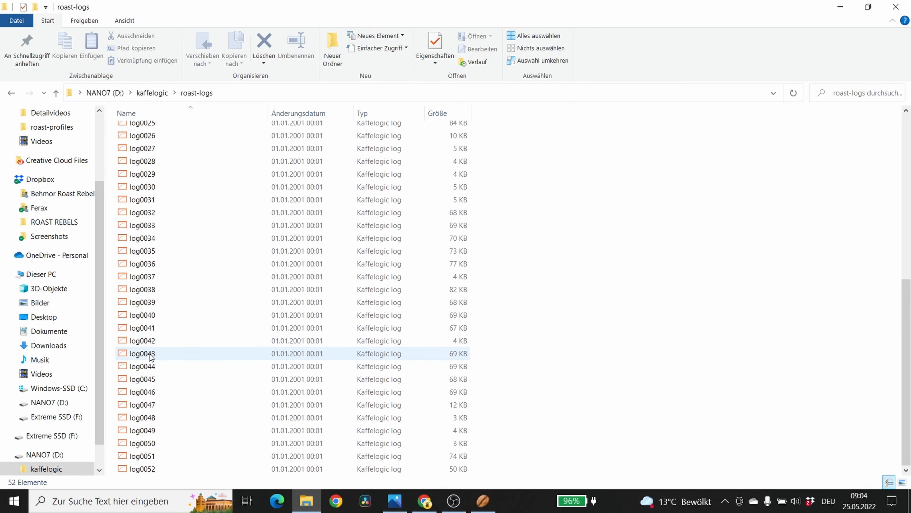
left_click(152, 366)
left_click(151, 392)
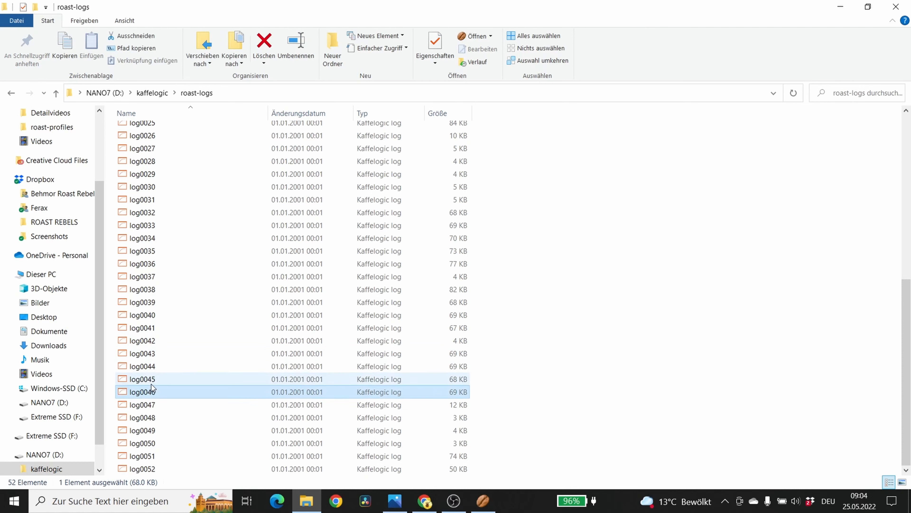
left_click(153, 444)
left_click(152, 456)
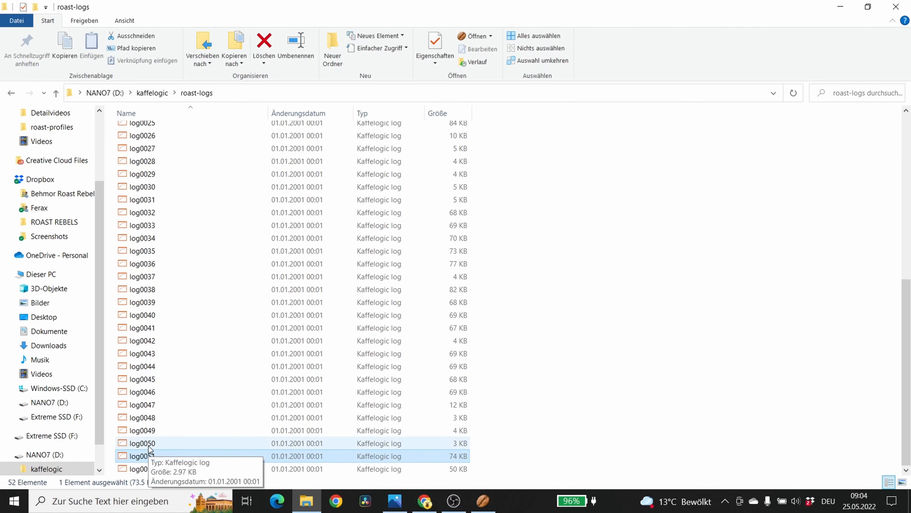
left_click(148, 443)
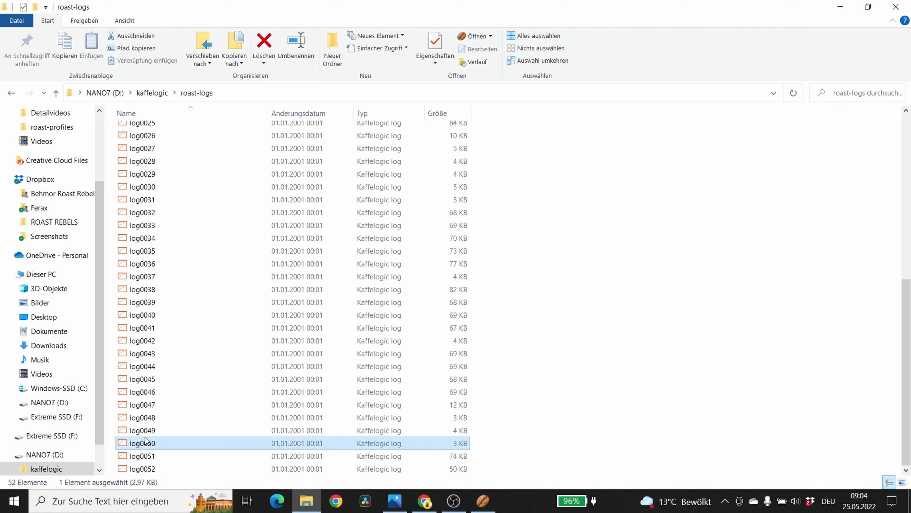
left_click(147, 430)
- View the Kaffelogic profiles stored in the roast-profiles folder, picking out the two 2000-2700m profiles
left_click(152, 94)
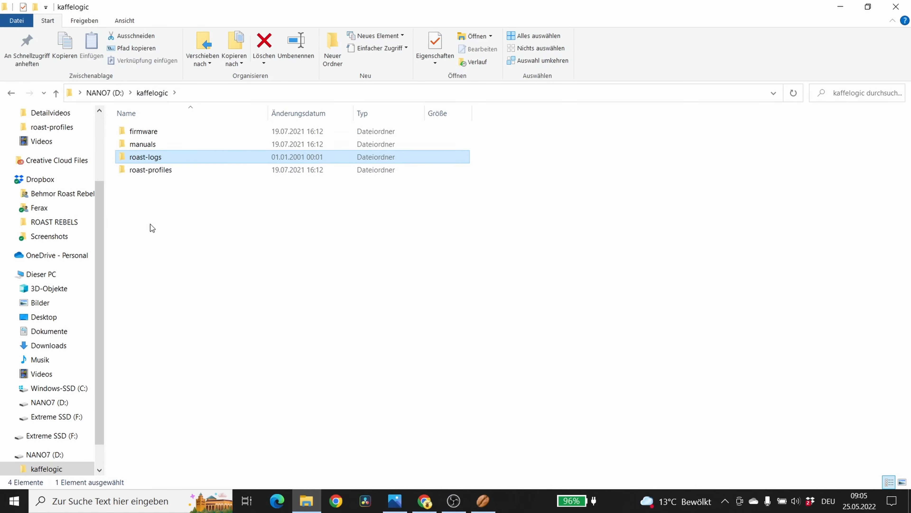
double_click(149, 168)
left_click(153, 221)
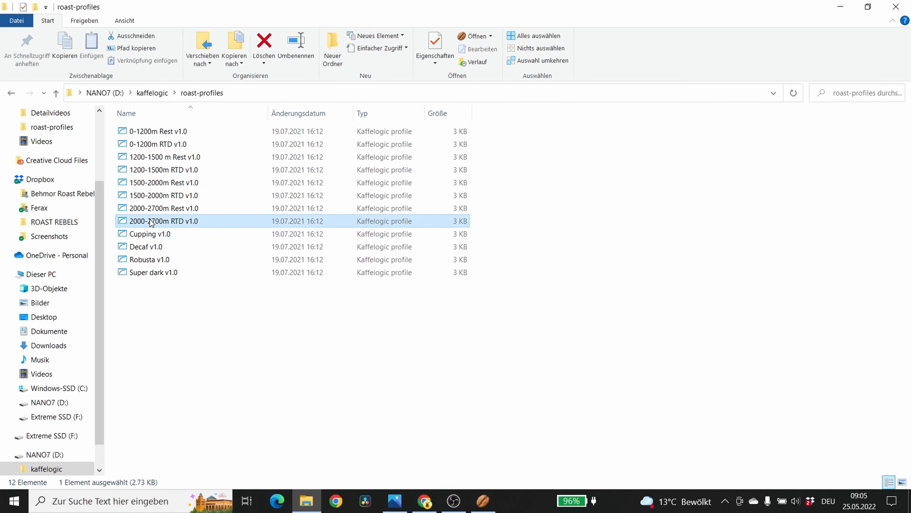
left_click(154, 208)
left_click(159, 222)
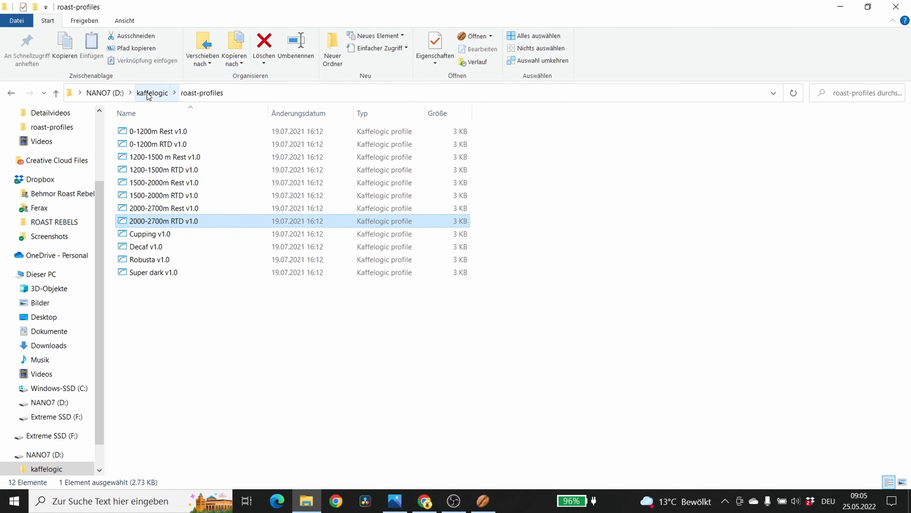
- Return to Kaffelogic Studio, close the firmware updates window, and hide ROR, Fan, Grid and Legend on the roast profile curve
left_click(484, 503)
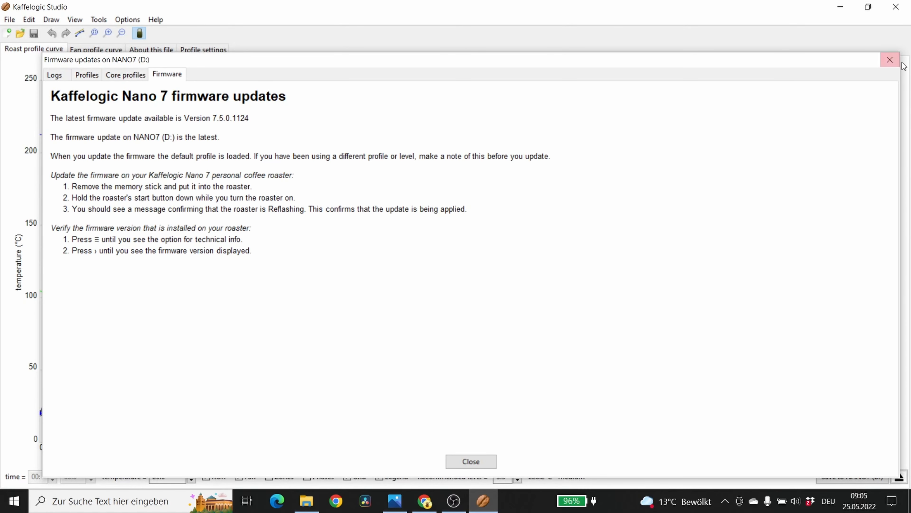
left_click(890, 59)
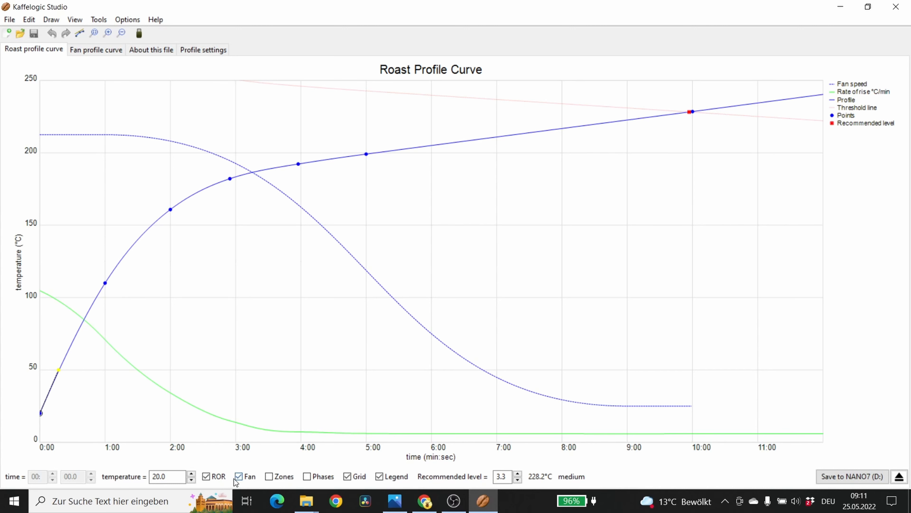
left_click(215, 477)
left_click(239, 476)
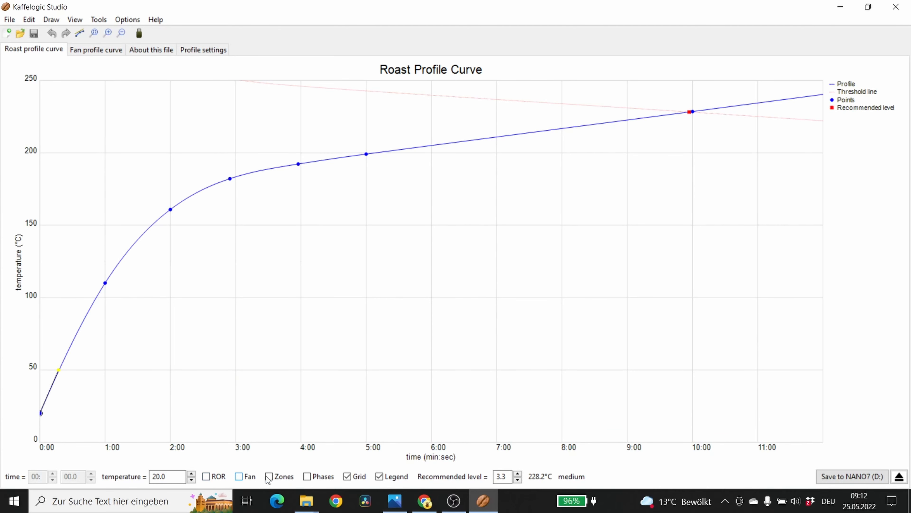
left_click(347, 476)
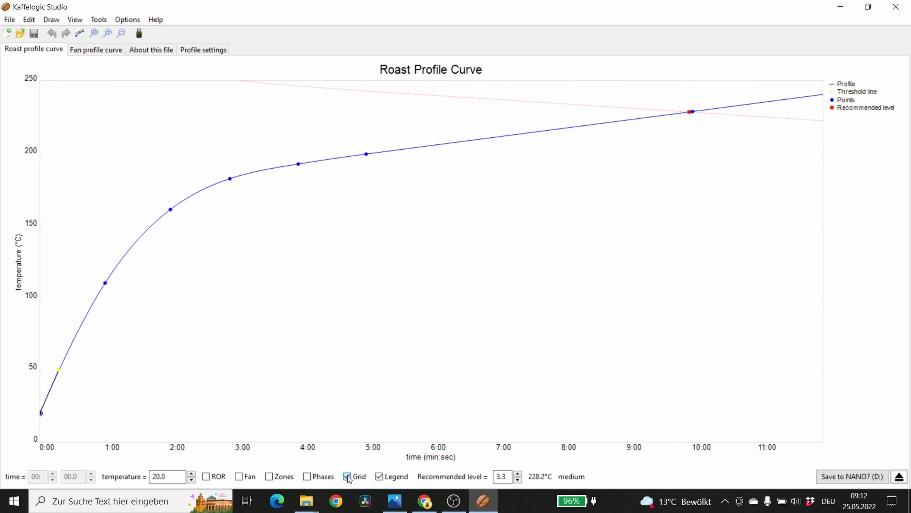
left_click(381, 478)
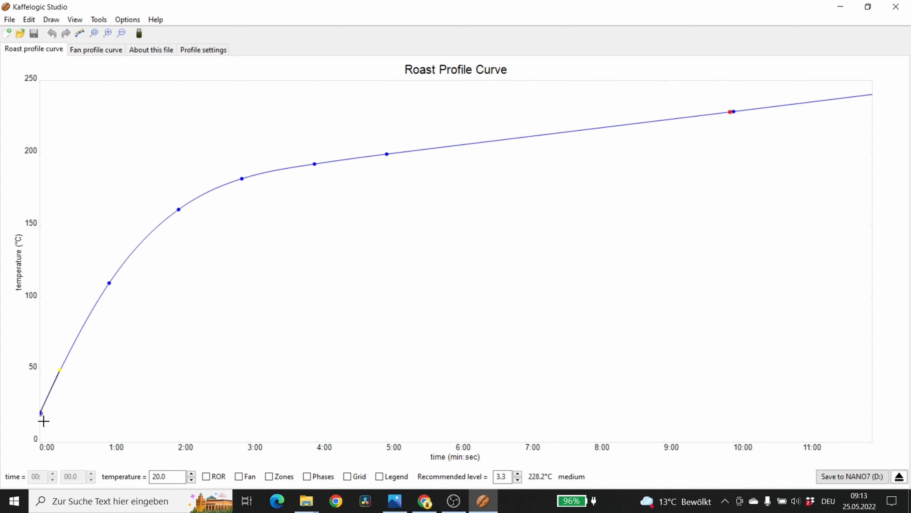
- Inspect temperatures along the roast profile curve and select its second, third and fourth points to view their time and temperature settings
mouse_move(138, 244)
mouse_move(200, 195)
mouse_move(424, 148)
mouse_move(152, 231)
mouse_move(87, 316)
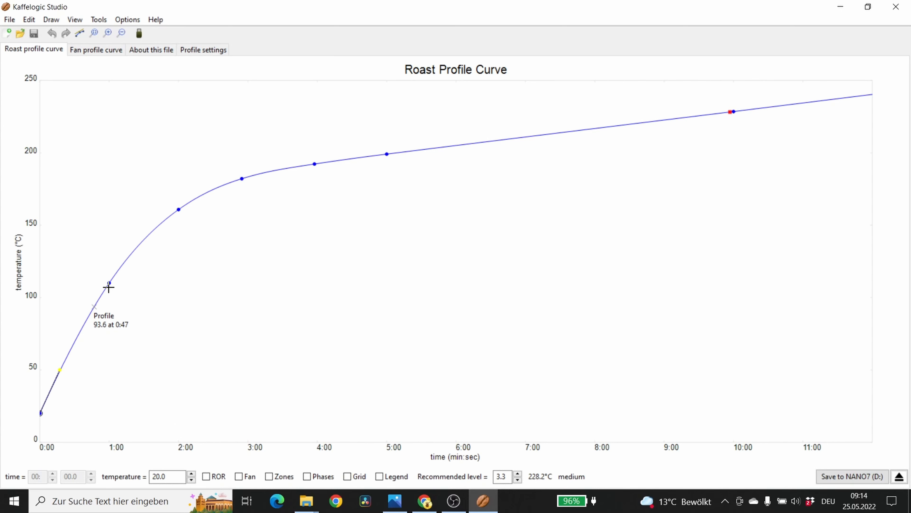
left_click(109, 282)
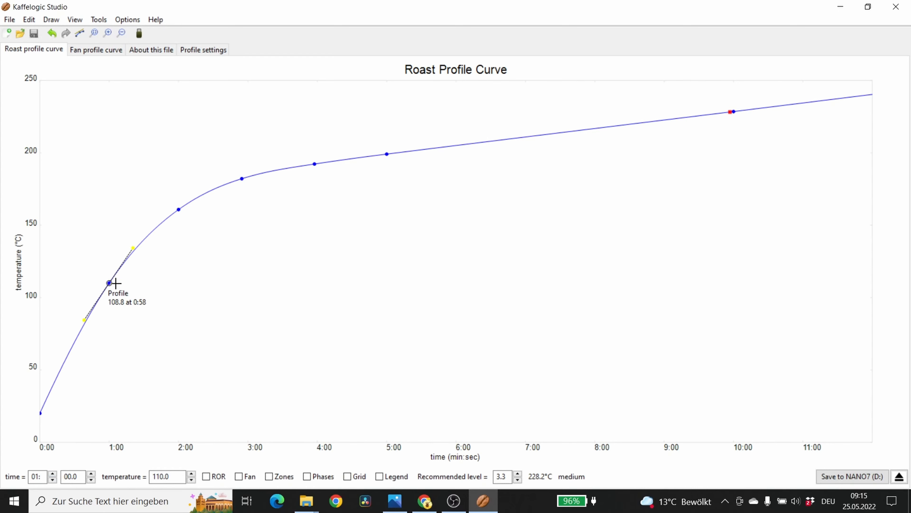
left_click(178, 210)
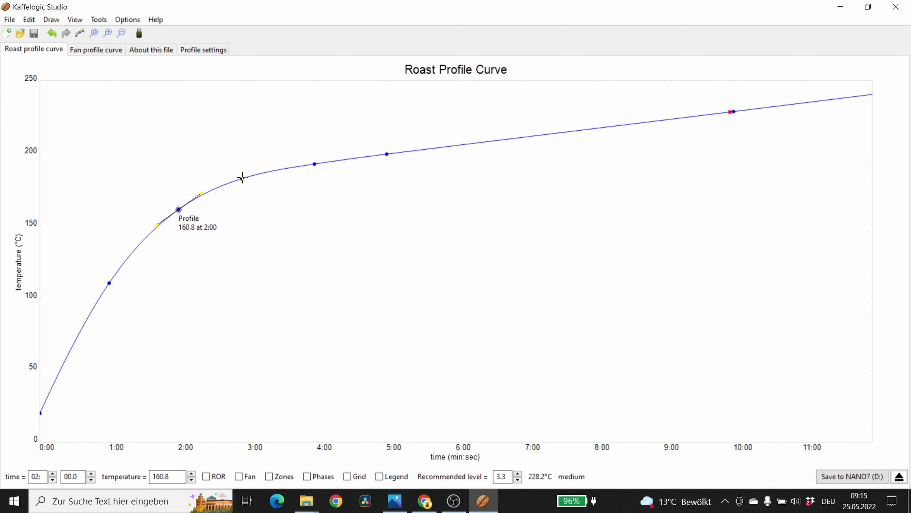
left_click(242, 178)
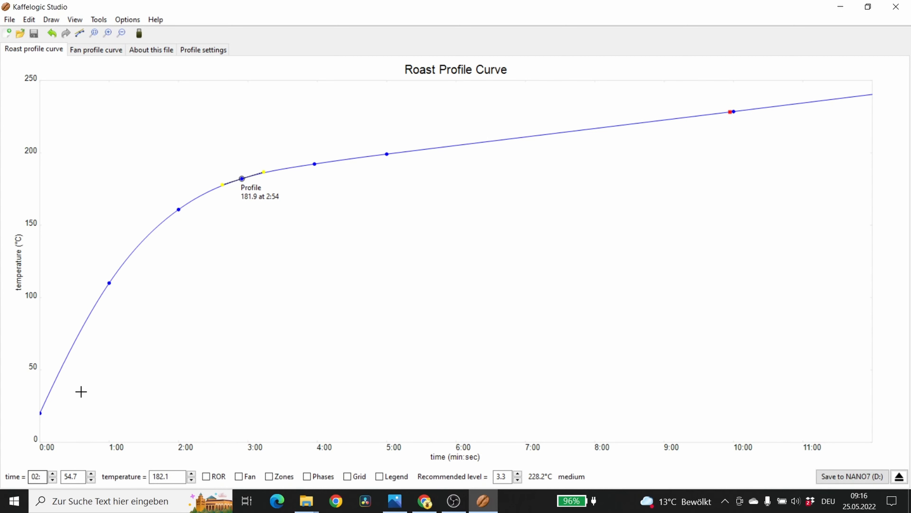
double_click(41, 475)
- Show the ROR curve on the roast profile graph and inspect the rate of rise along it
left_click(206, 477)
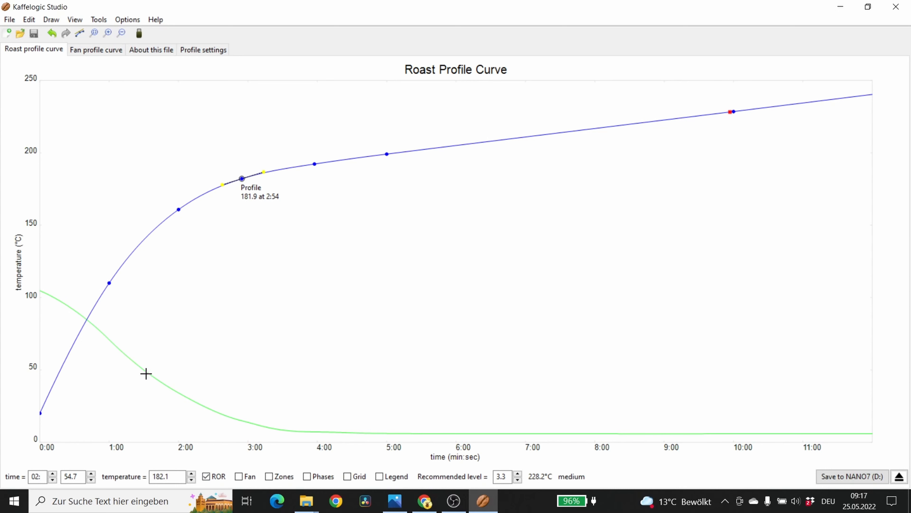
mouse_move(123, 352)
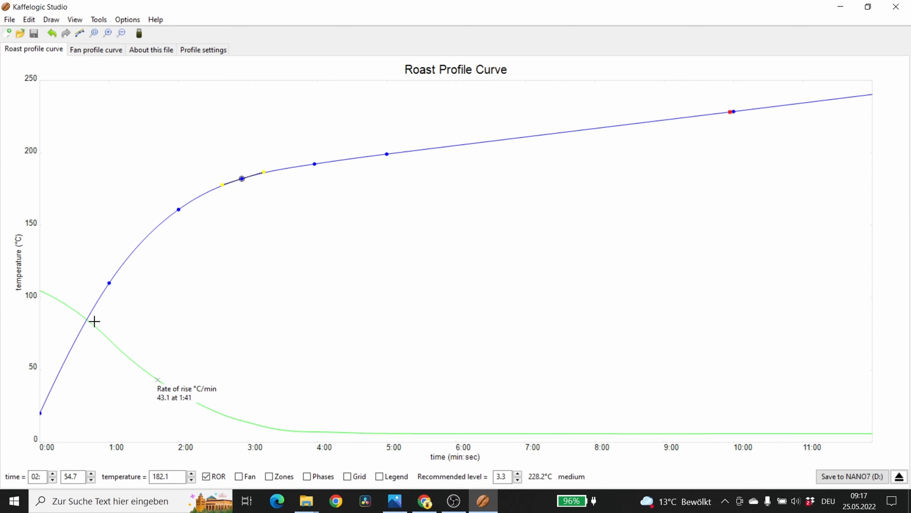
left_click(40, 288)
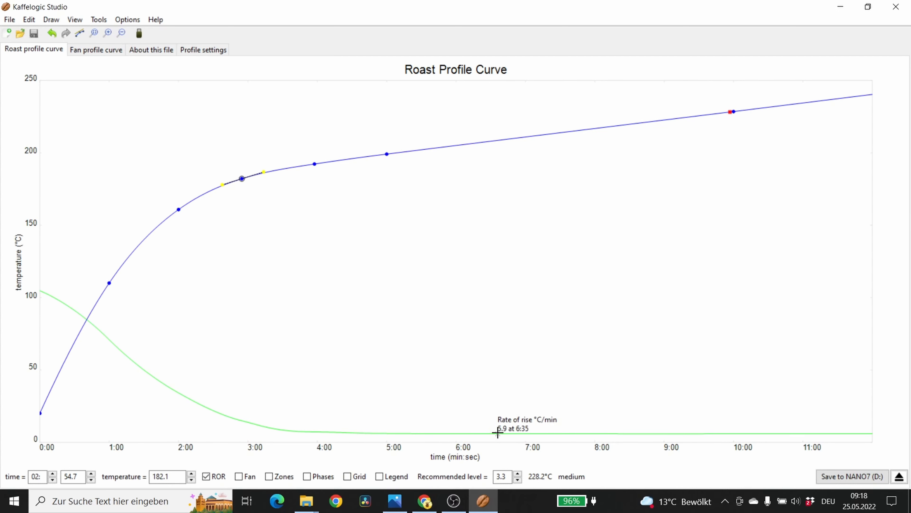
- Show the fan curve on the roast graph, compare it with the separate fan profile curve, and hide it again
left_click(239, 476)
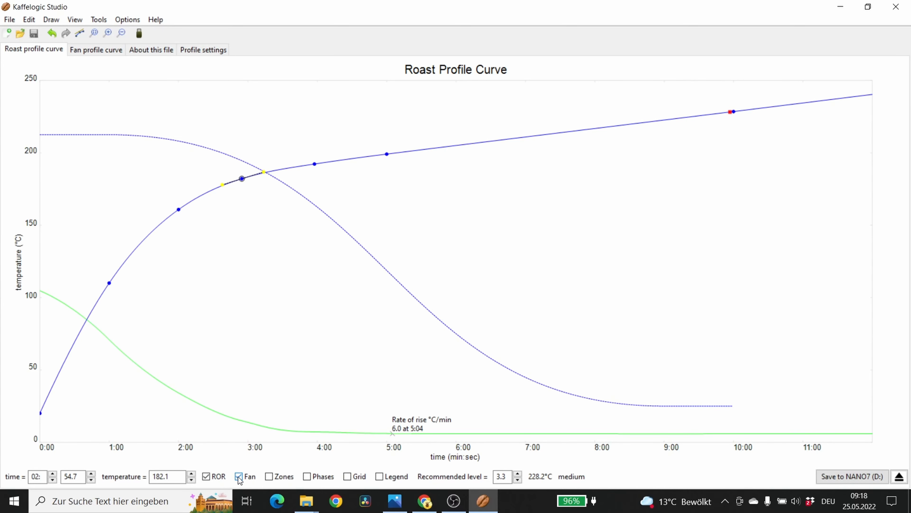
left_click(94, 50)
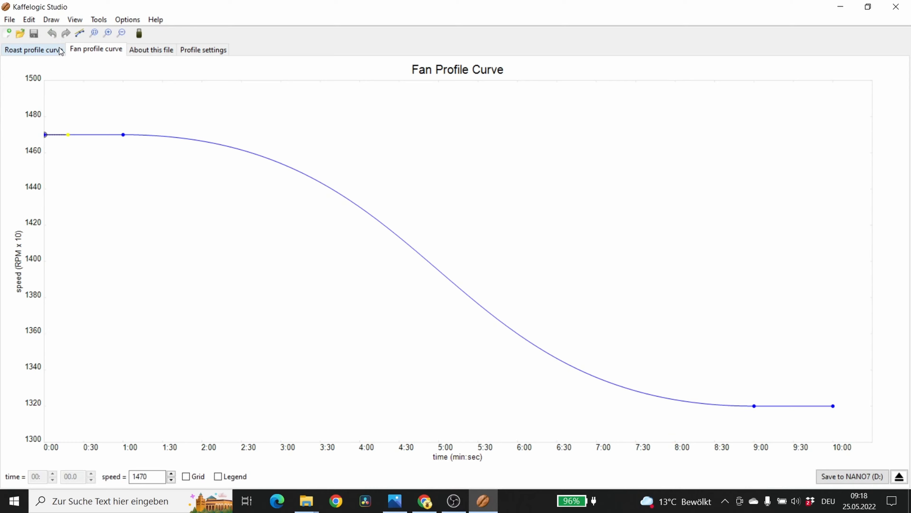
left_click(51, 49)
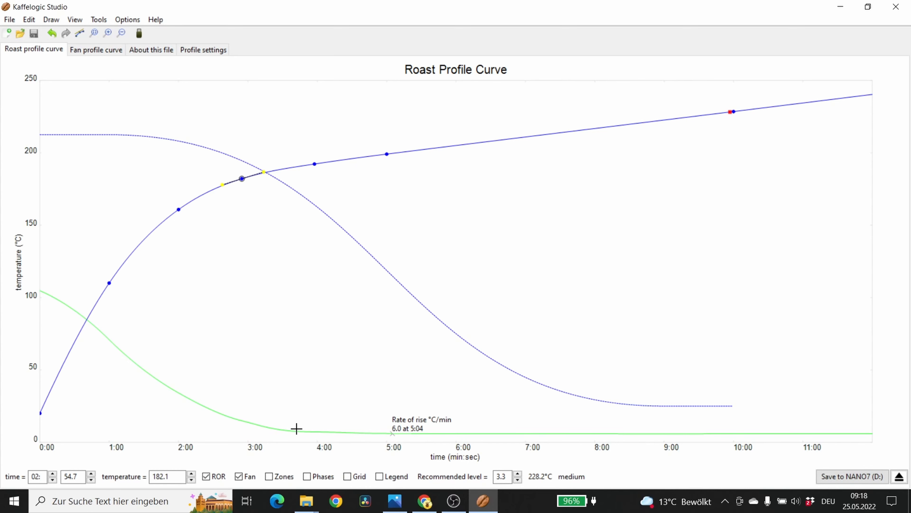
left_click(239, 477)
left_click(239, 476)
left_click(239, 477)
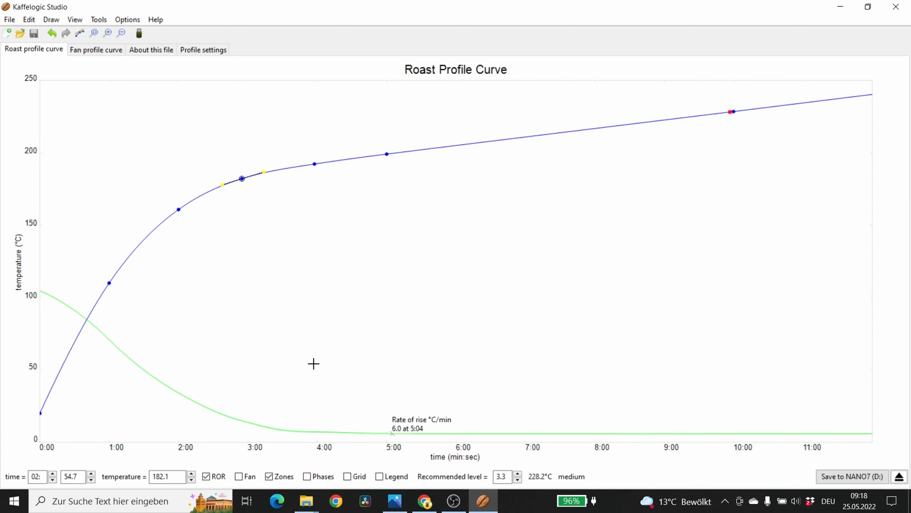
- Turn off Zones and show Phases for the roast profile curve
left_click(270, 478)
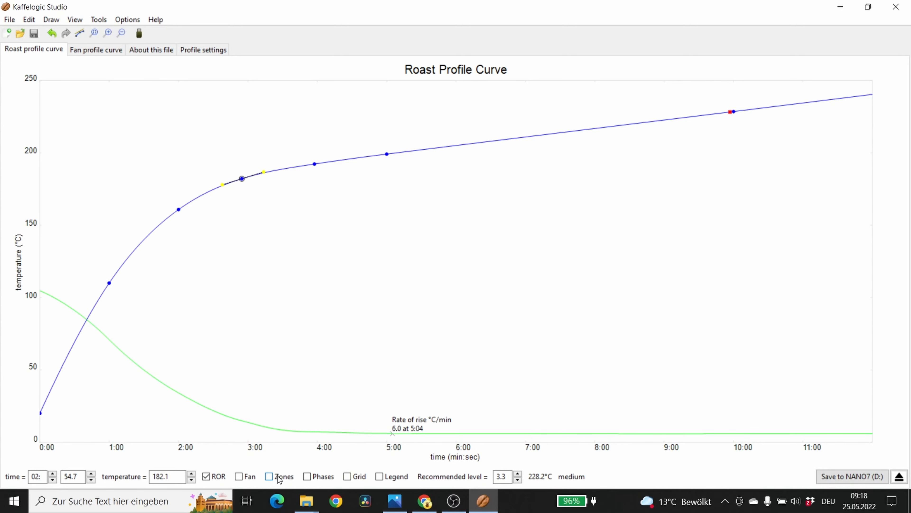
left_click(308, 477)
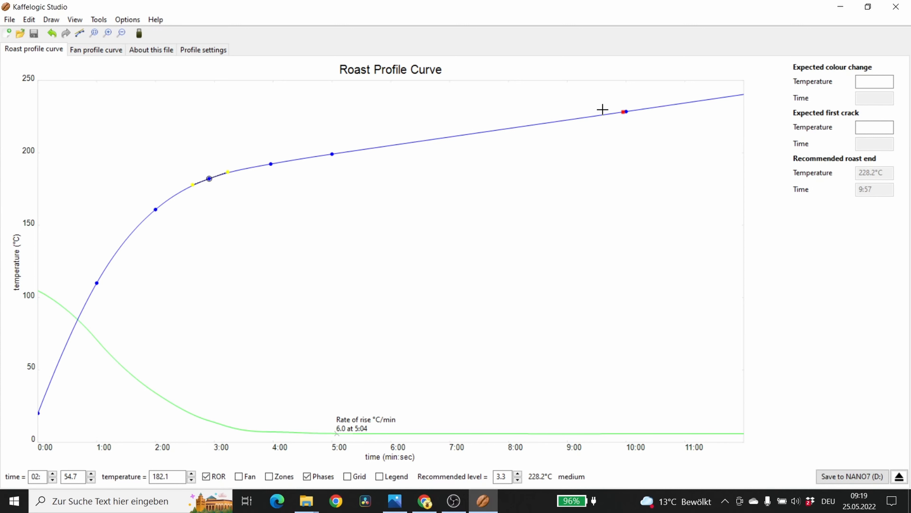
- Set the expected first crack temperature to 208.8 and show the grid on the roast profile graph
left_click(883, 83)
left_click(868, 128)
mouse_move(419, 141)
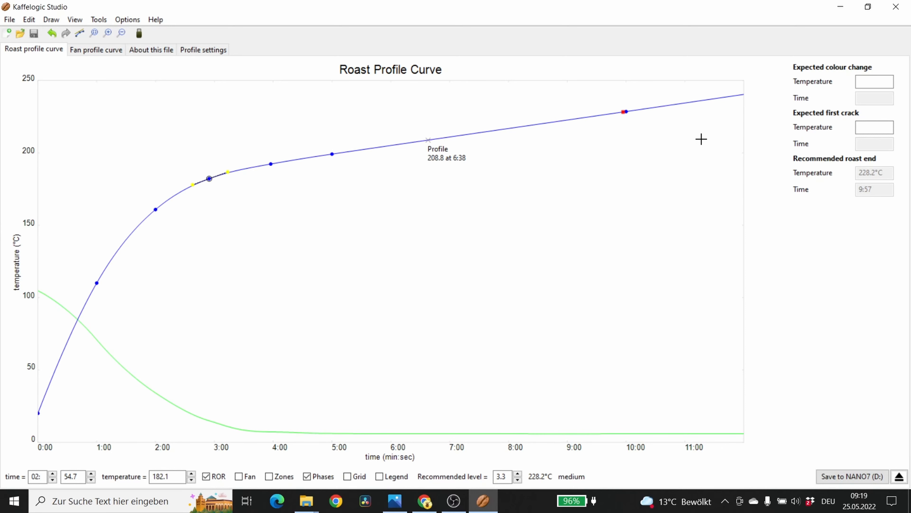
left_click(869, 126)
type("208.8")
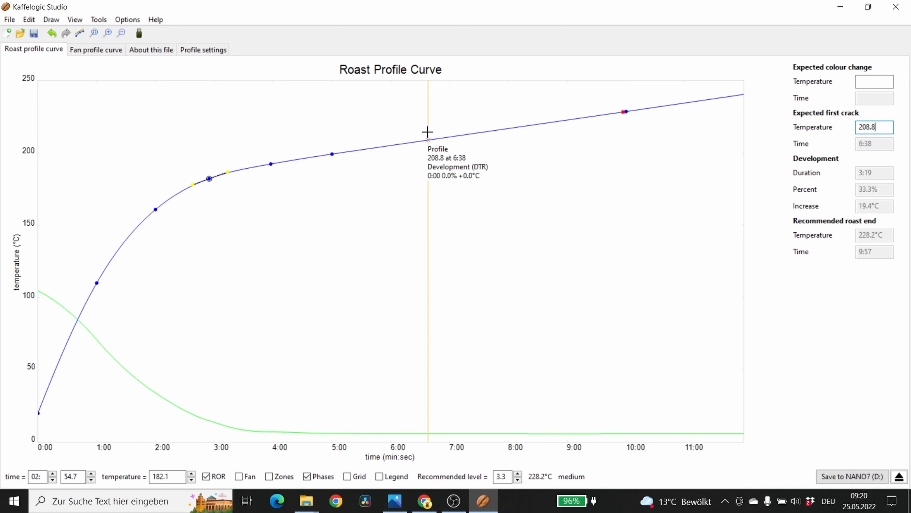
double_click(882, 127)
left_click(348, 479)
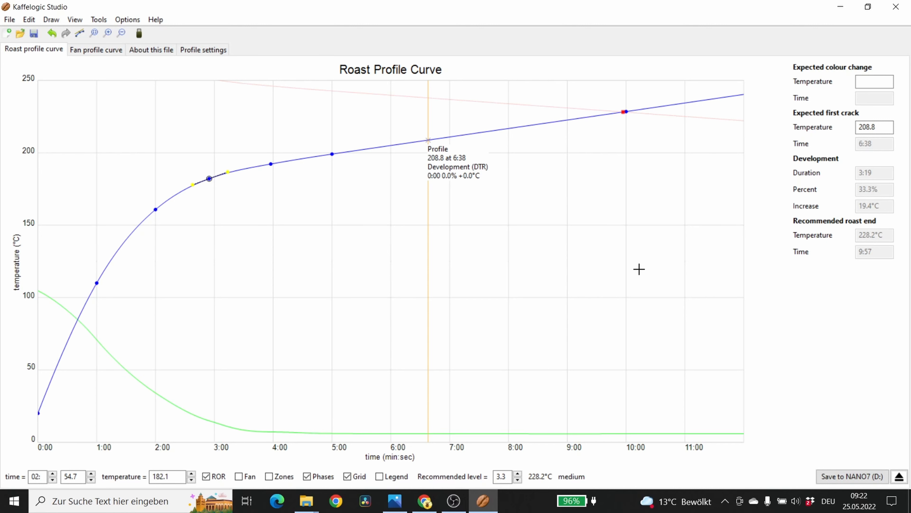
- Set the recommended level to 4.5 and inspect the recommended roast end on the curve
left_click(507, 476)
double_click(509, 476)
type("4.5")
key("Return")
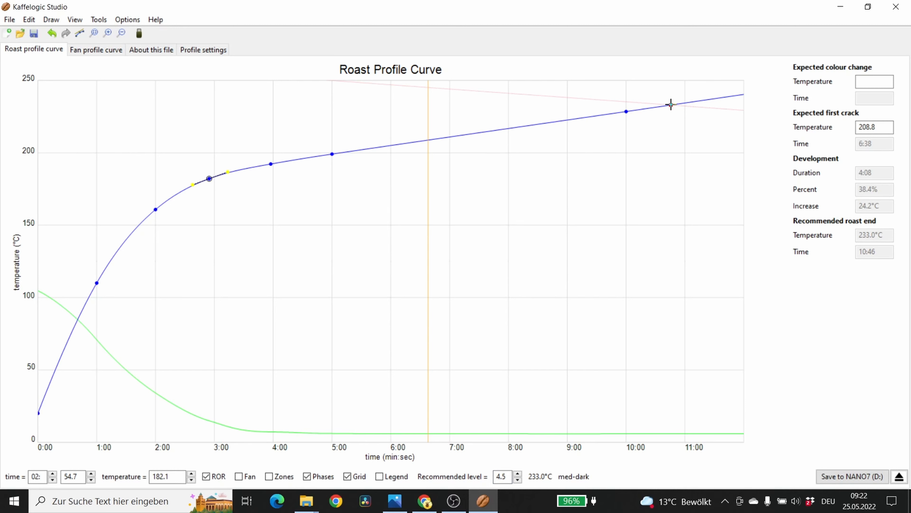
mouse_move(671, 104)
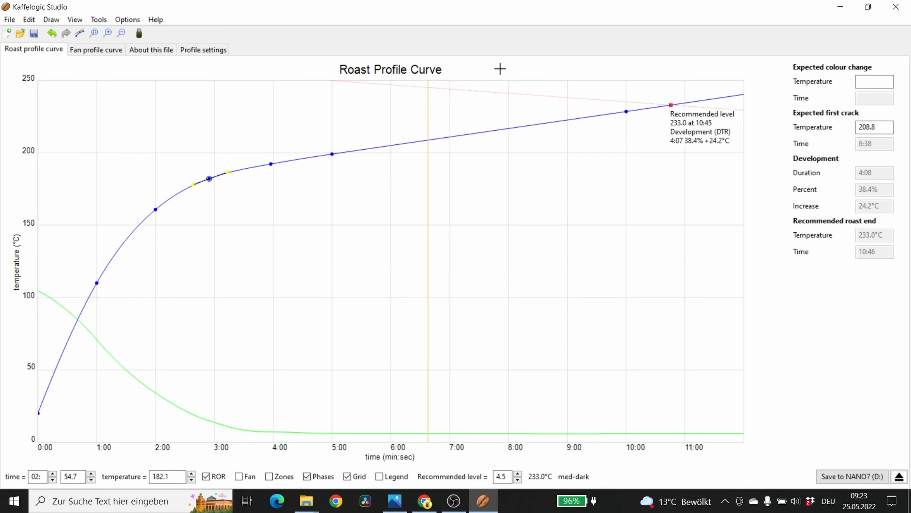
- Set the recommended level to 3.3 and show the legend on the roast profile graph
double_click(511, 476)
type("3.3")
key("Return")
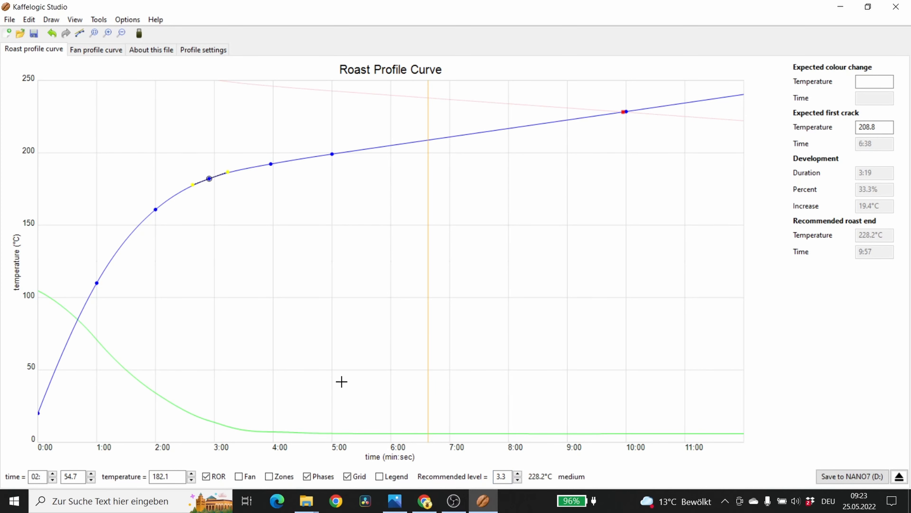
left_click(378, 476)
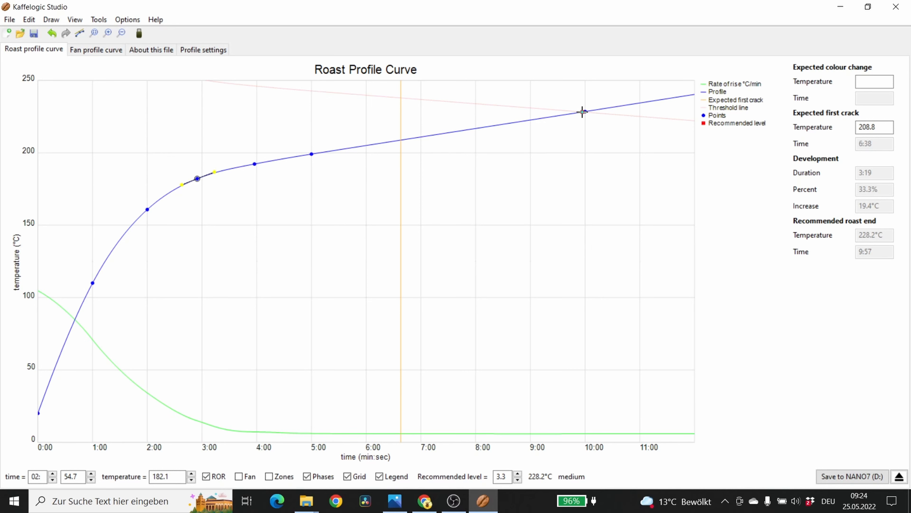
- Inspect the fan profile curve, checking the time and speed of its second and third points and a spot between them
left_click(109, 53)
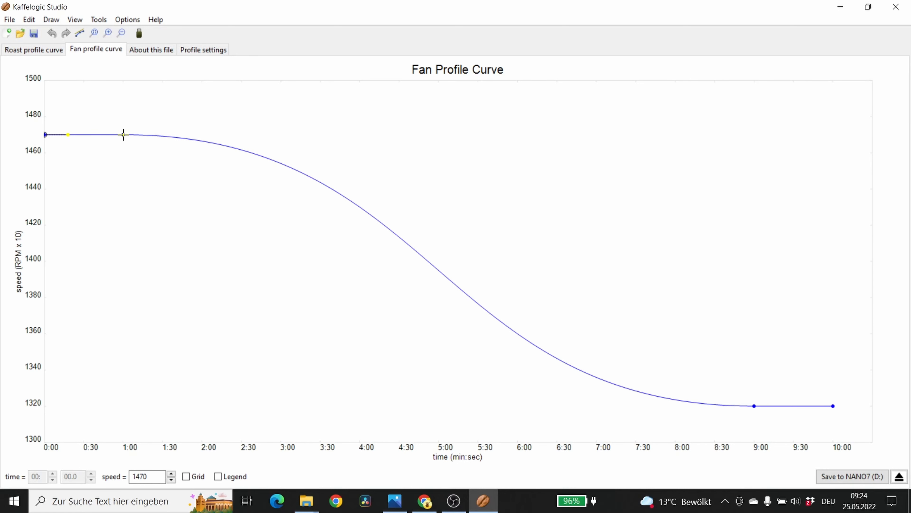
left_click(123, 134)
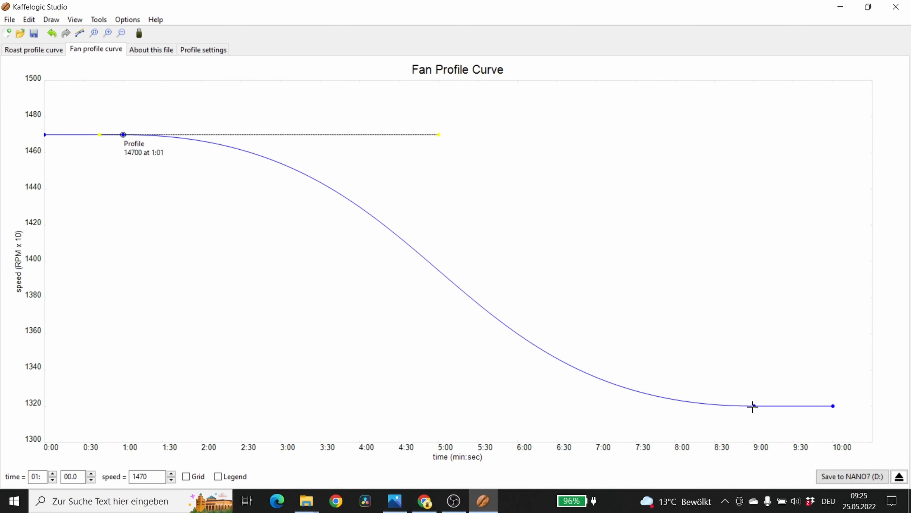
left_click(755, 406)
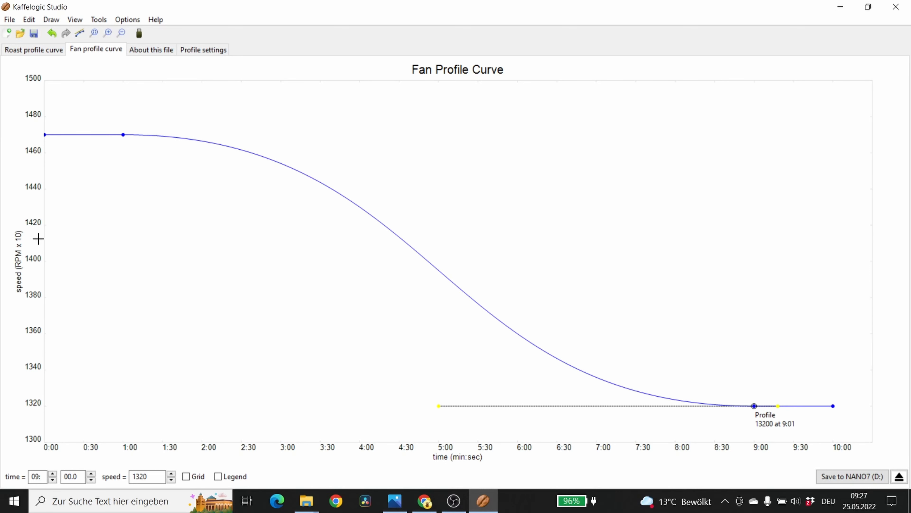
mouse_move(418, 251)
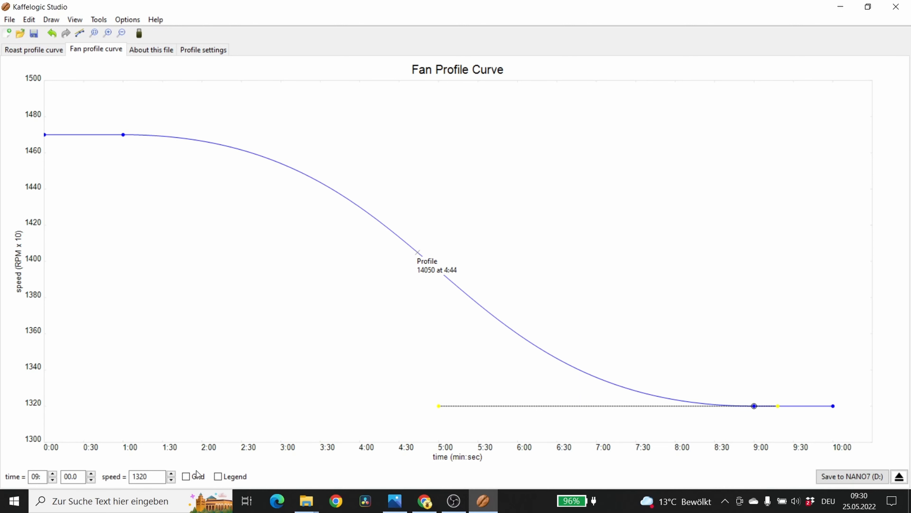
- Turn the fan graph's grid and legend on and off again, and select the fan curve's second point
left_click(187, 477)
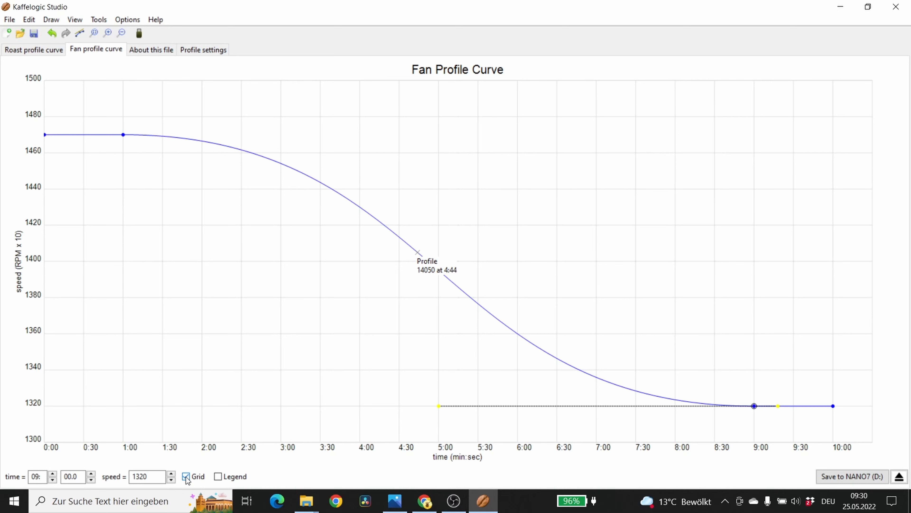
left_click(186, 477)
left_click(218, 476)
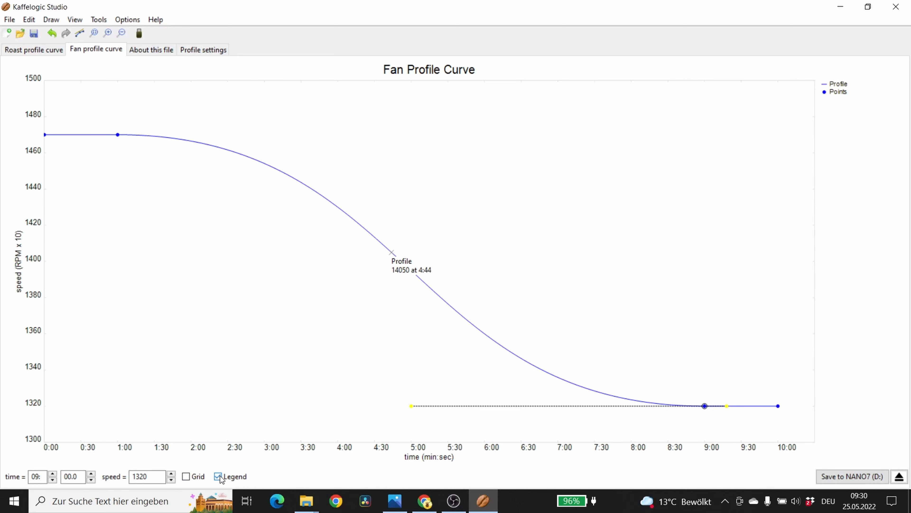
left_click(218, 477)
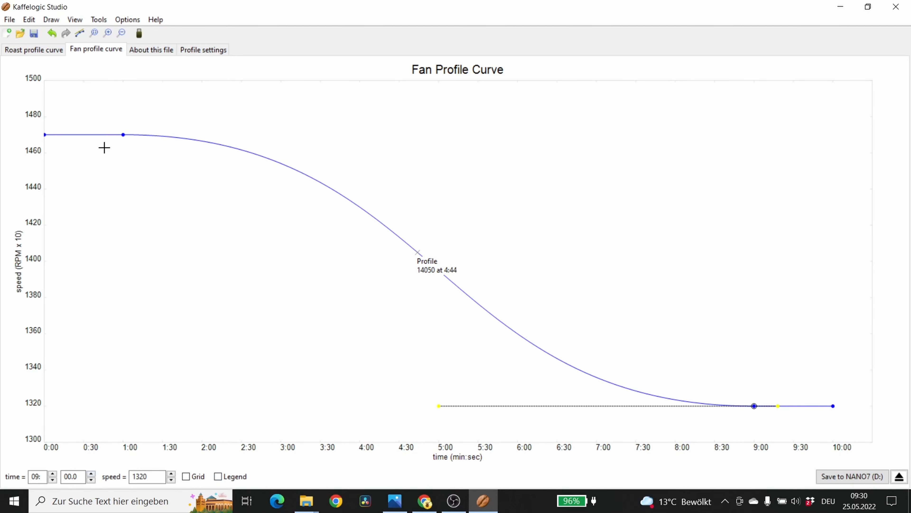
left_click(124, 135)
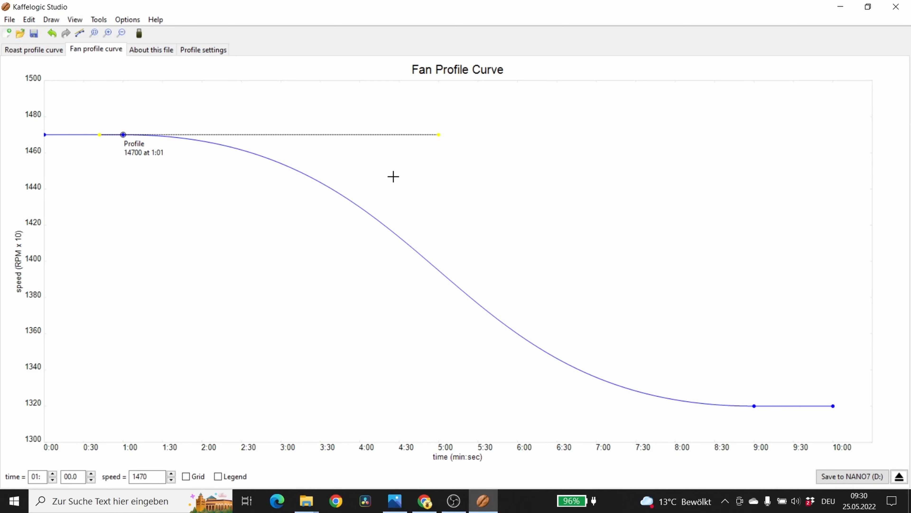
- Examine the profile's short name, designer and description fields, and the list of profile settings
left_click(142, 53)
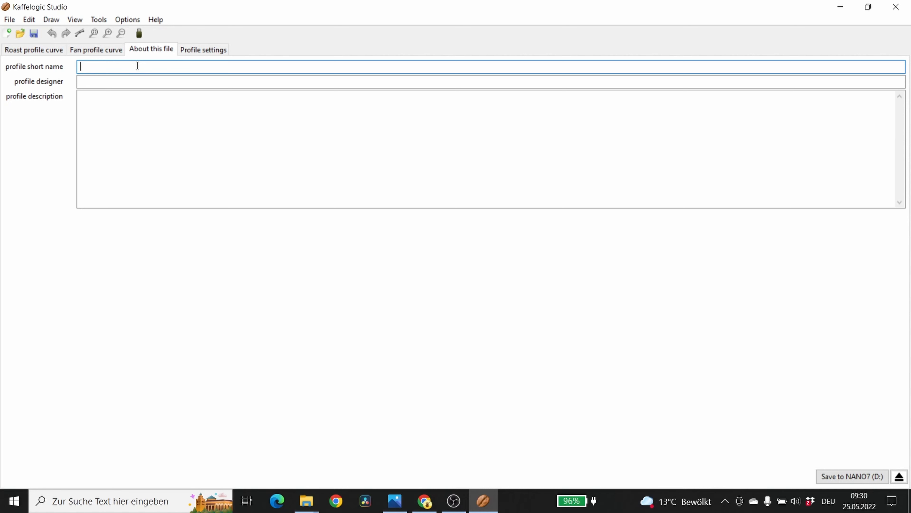
mouse_move(26, 71)
mouse_move(51, 88)
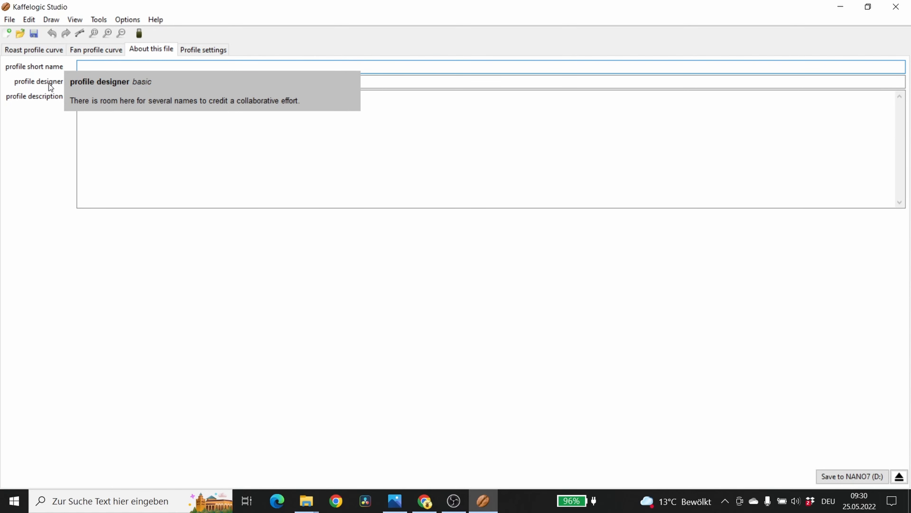
left_click(173, 79)
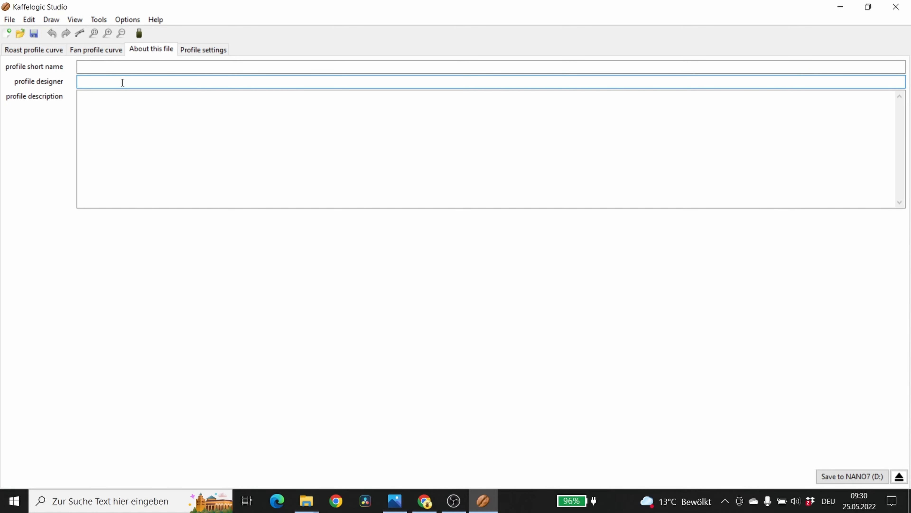
left_click(175, 137)
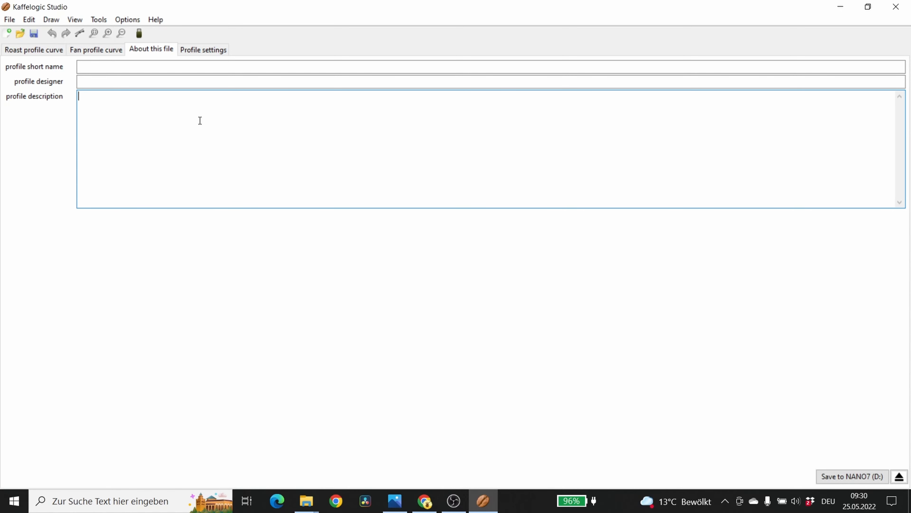
left_click(203, 50)
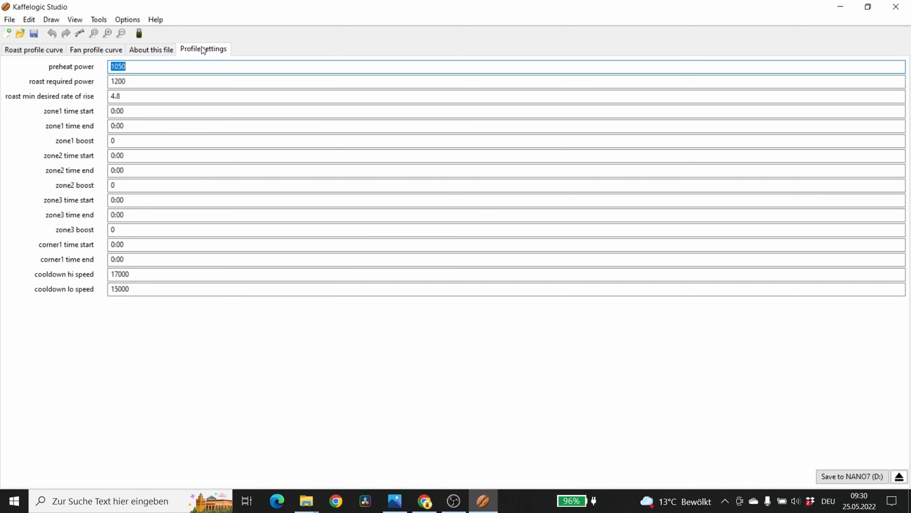
- Raise the roast curve's second to sixth points, placing the second at about 1:03 and 115.6 °C and the sixth at about 5:01 and 206.5 °C
left_click(38, 50)
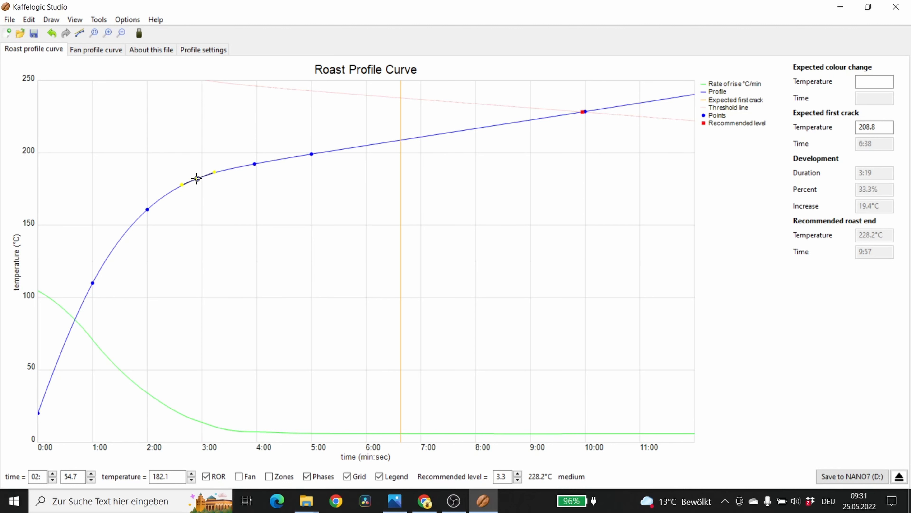
mouse_move(195, 179)
left_mouse_down()
mouse_move(193, 158)
mouse_move(200, 200)
mouse_move(185, 179)
mouse_move(190, 165)
left_mouse_up()
left_click_drag(145, 206, 142, 196)
left_click_drag(93, 279, 95, 272)
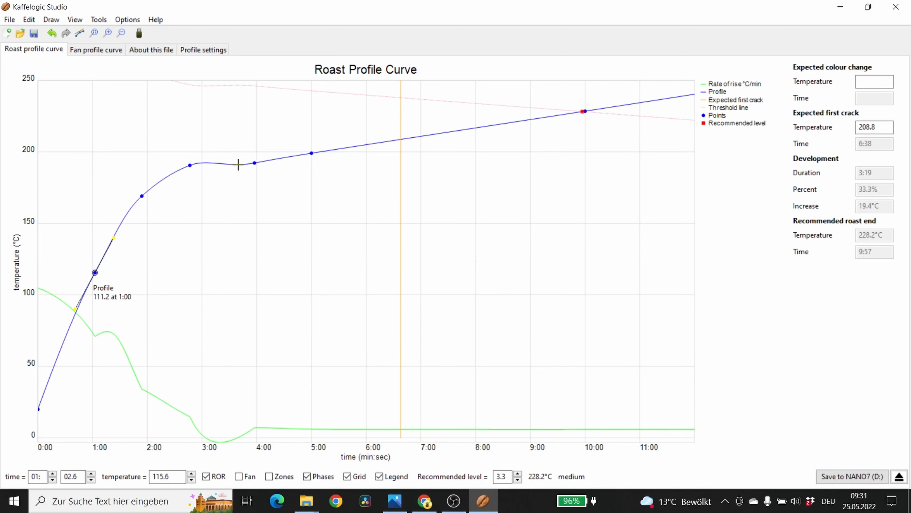
left_click_drag(251, 163, 252, 152)
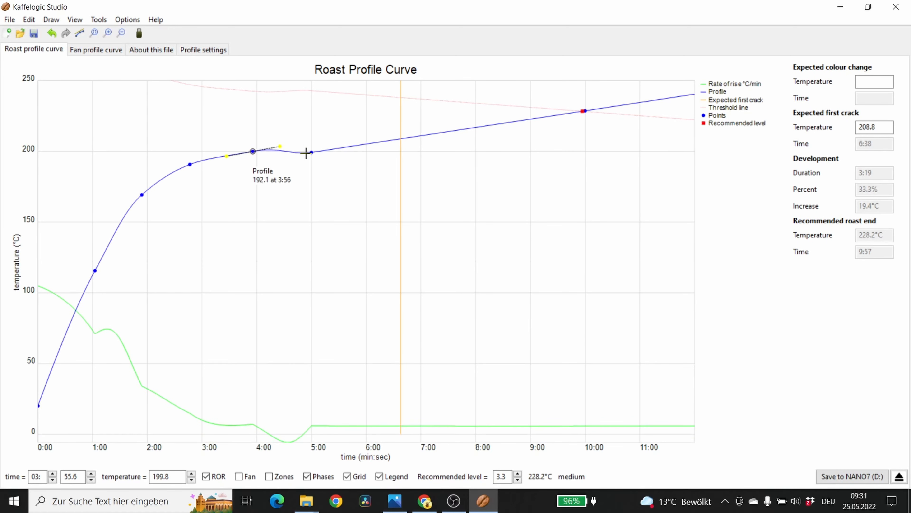
left_click_drag(312, 152, 313, 143)
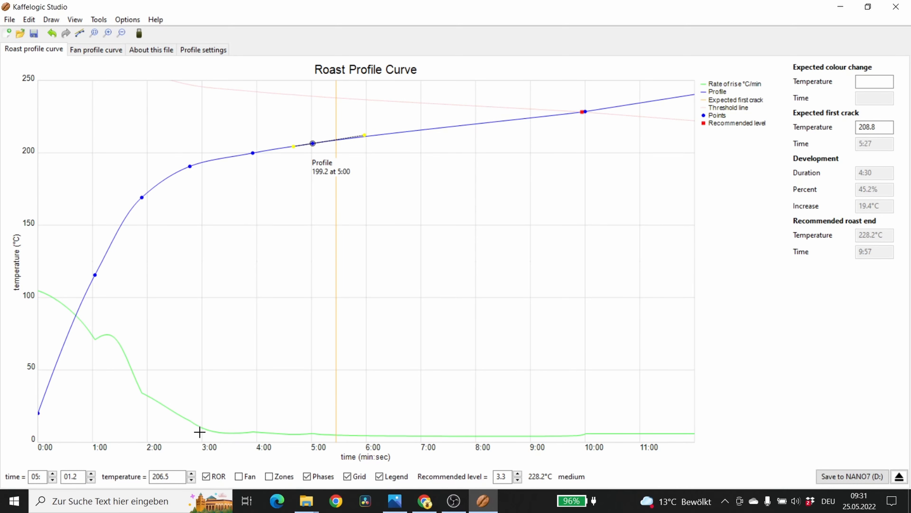
- Nudge the roast curve's sixth point up and down in temperature, and move it to about 5:06 and 207.4 °C
left_click(191, 472)
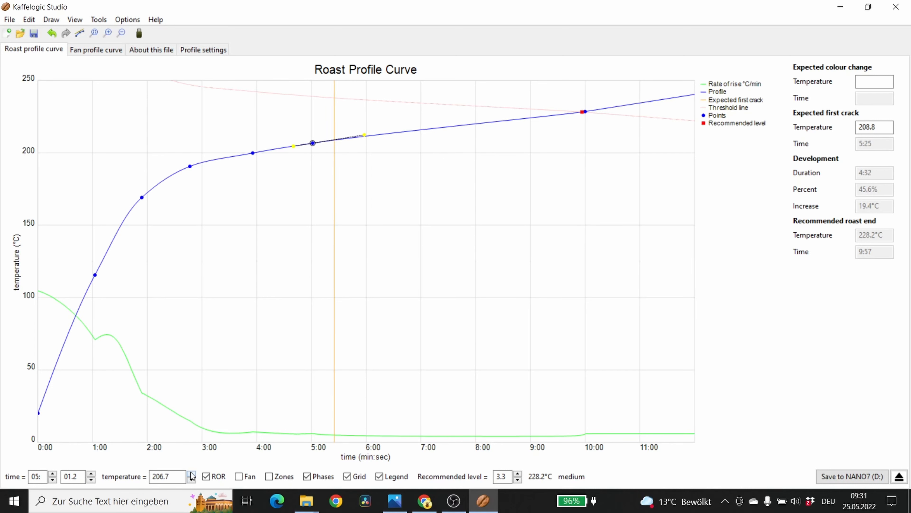
left_click(190, 472)
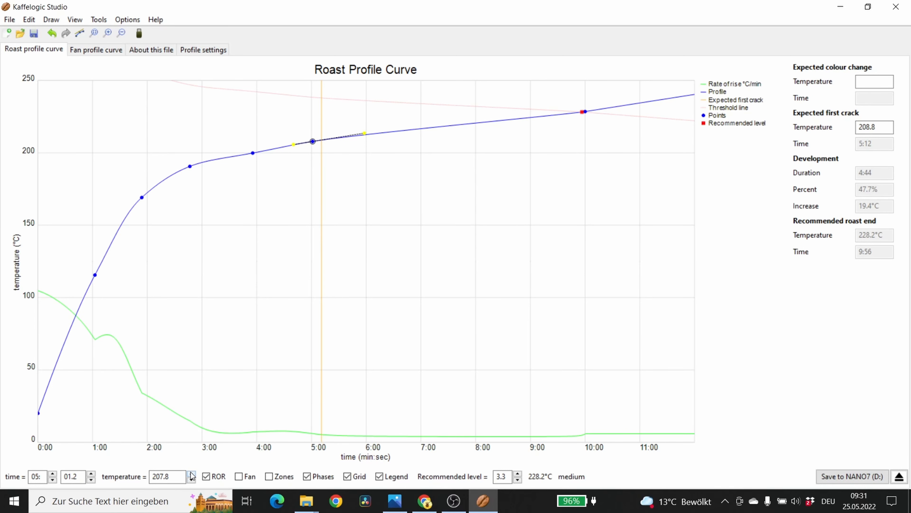
left_click(192, 480)
left_click(192, 480)
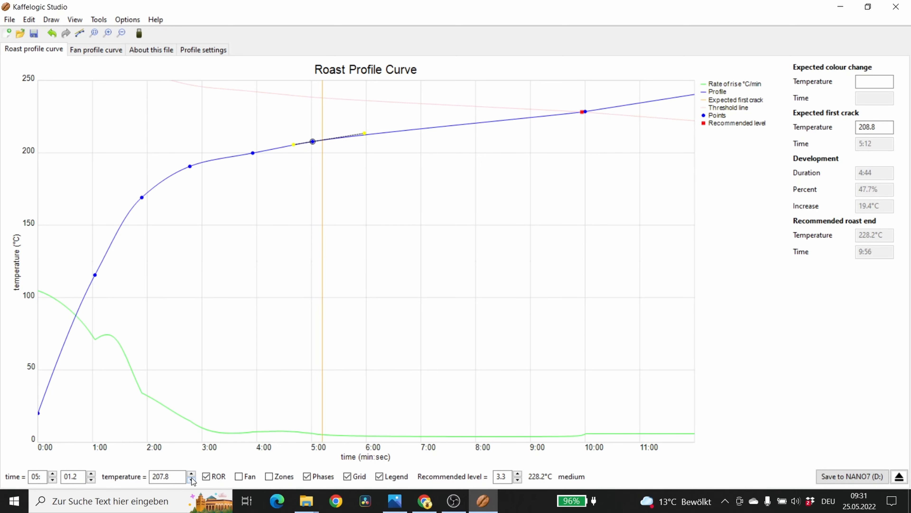
left_click(192, 480)
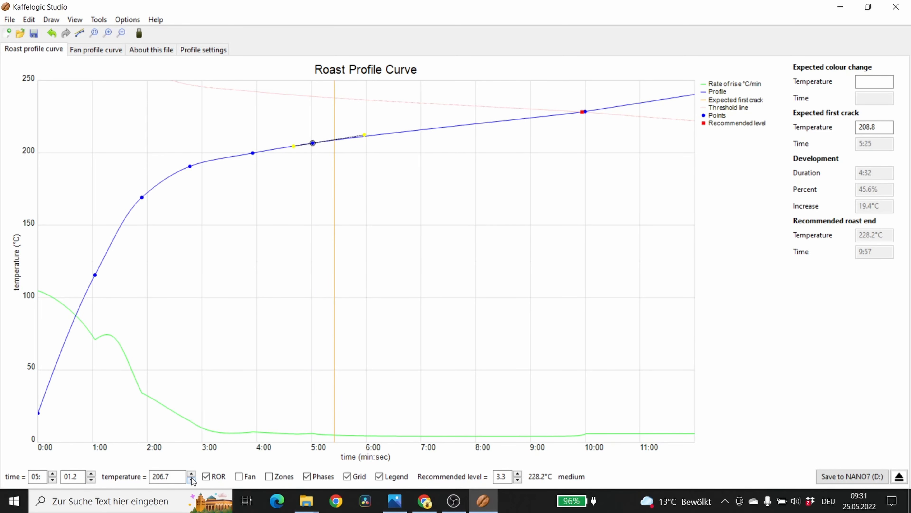
left_click(192, 480)
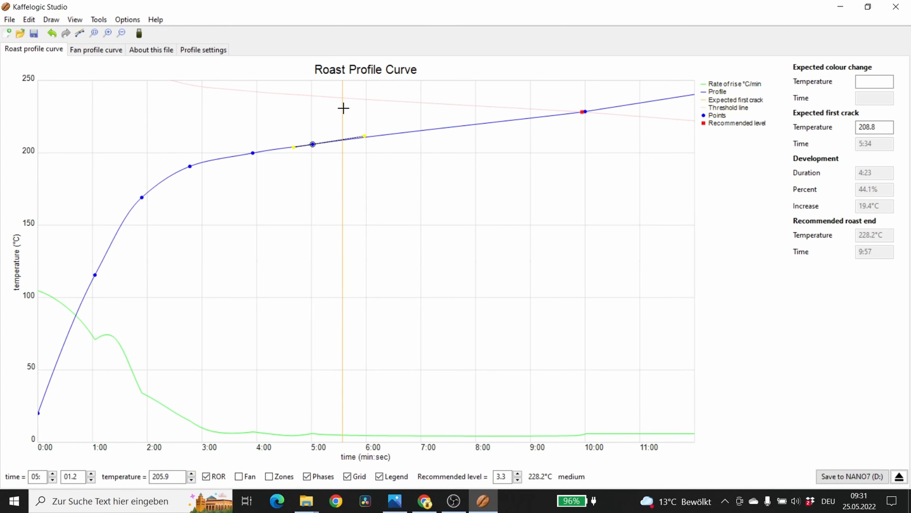
left_click(191, 474)
left_click(192, 480)
left_click(192, 479)
left_click(193, 480)
left_click(192, 479)
left_click(192, 479)
left_click(192, 480)
left_click(192, 480)
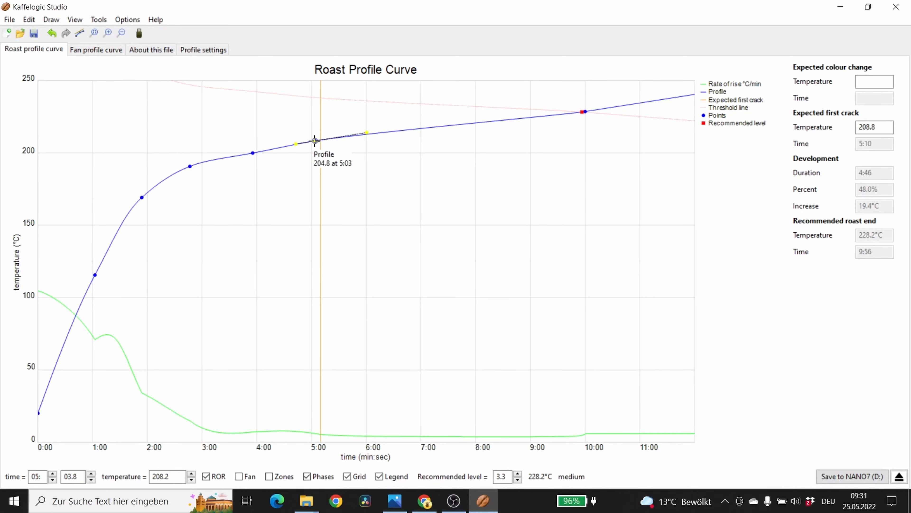
left_click_drag(315, 140, 316, 142)
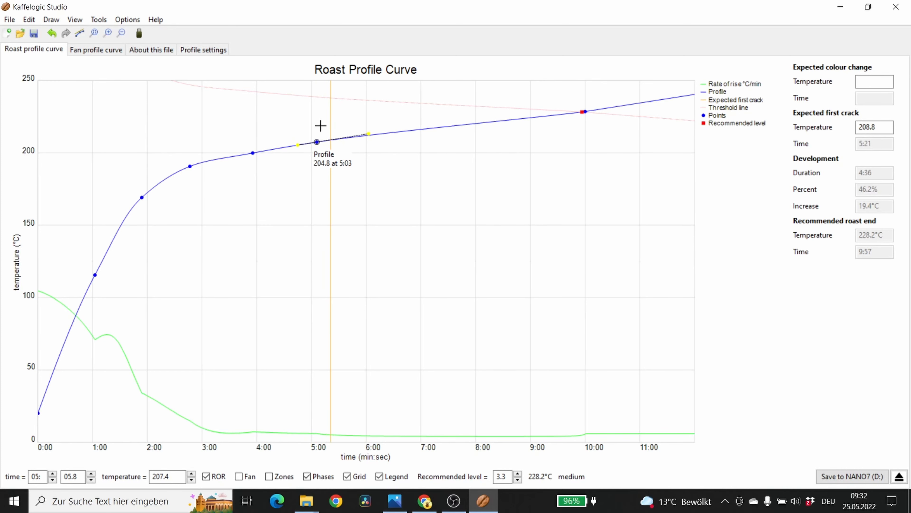
- Reshape the roast curve by moving the sixth point's handle to about 7:27 and 222.6 °C and the fourth point's to about 3:11 and 191.8 °C
left_click_drag(368, 132, 410, 127)
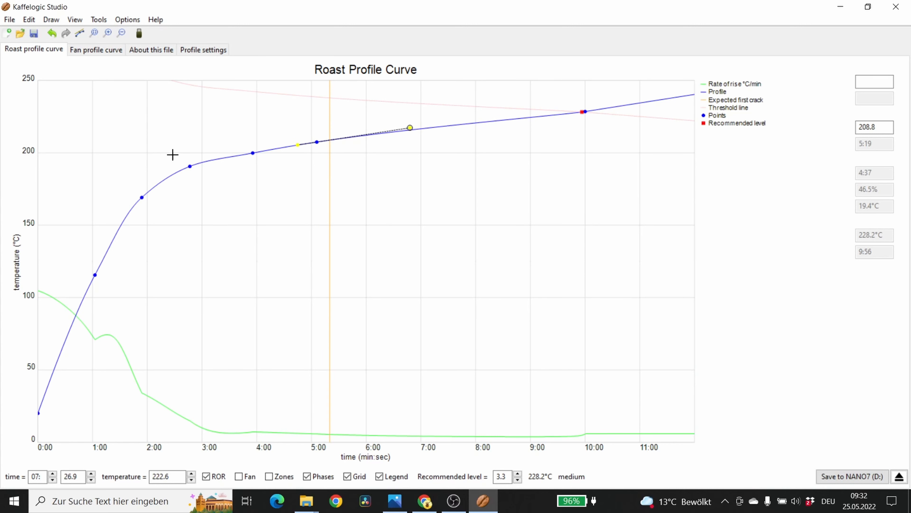
left_click_drag(143, 196, 212, 164)
left_click(190, 166)
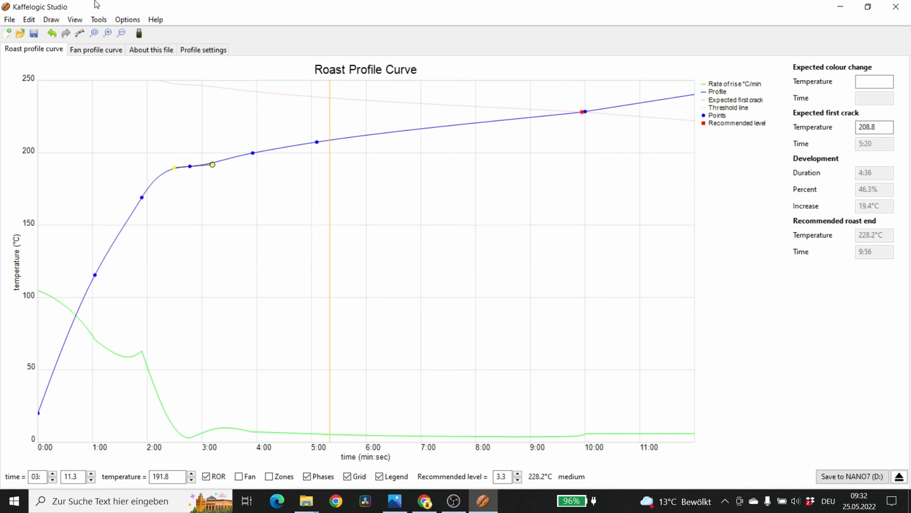
- Insert a point after the roast curve's fifth point, at about 4:31, and another after the 5:06 point, at about 7:33
left_click(252, 152)
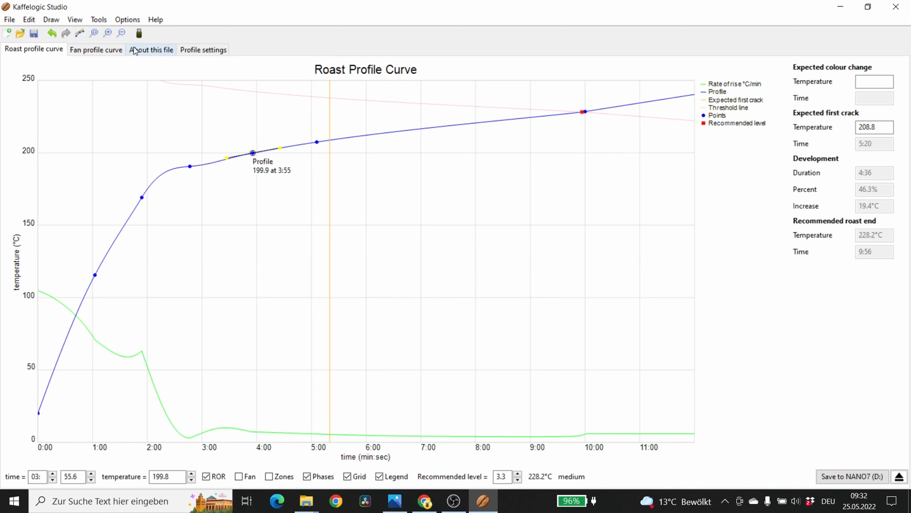
left_click(50, 20)
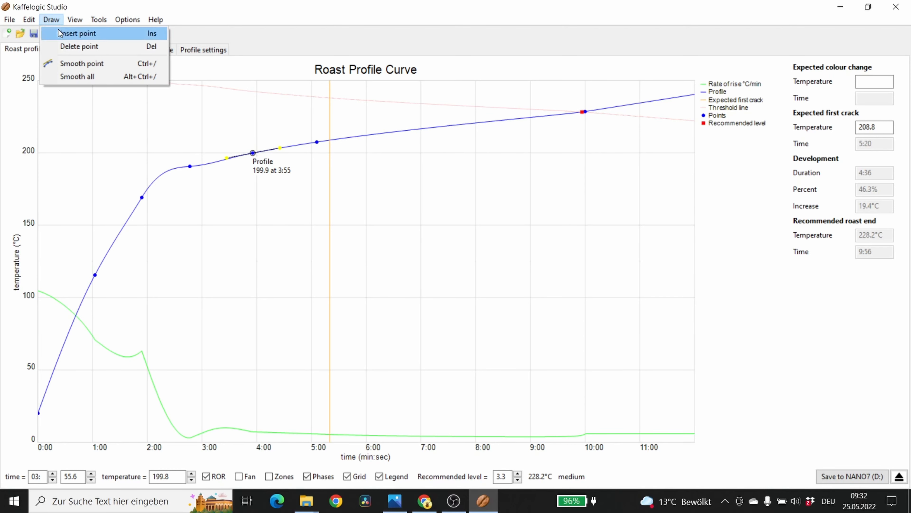
left_click(76, 33)
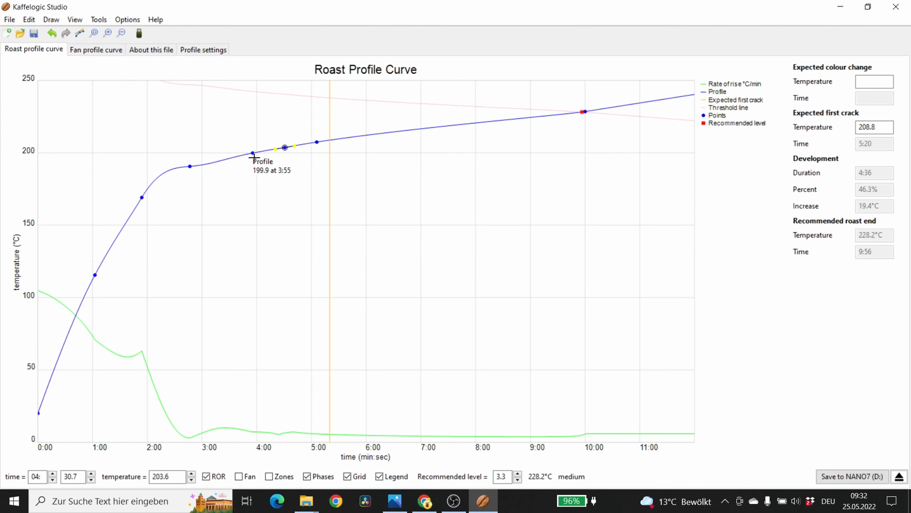
left_click(317, 141)
left_click(43, 18)
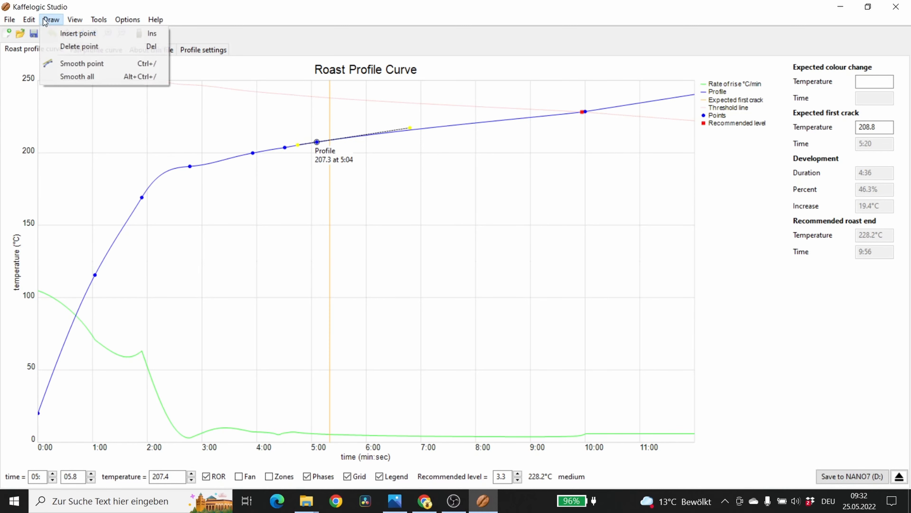
left_click(63, 36)
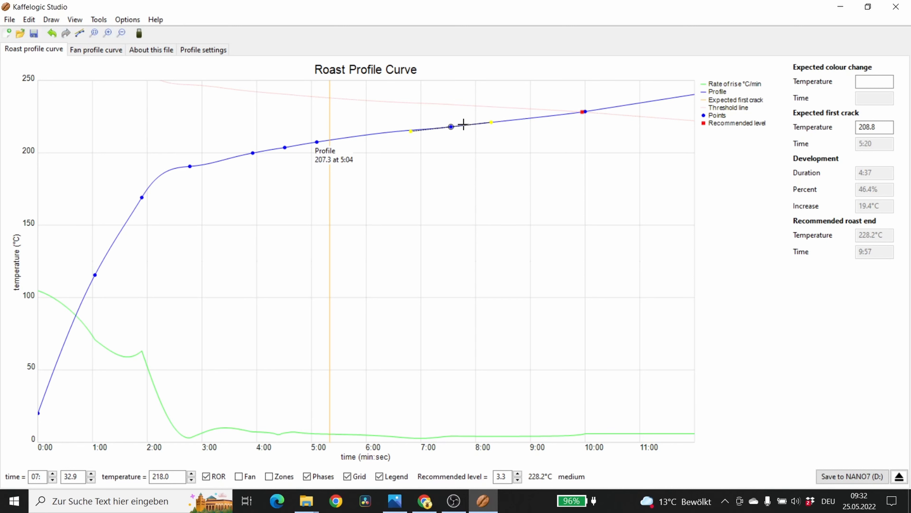
mouse_move(451, 126)
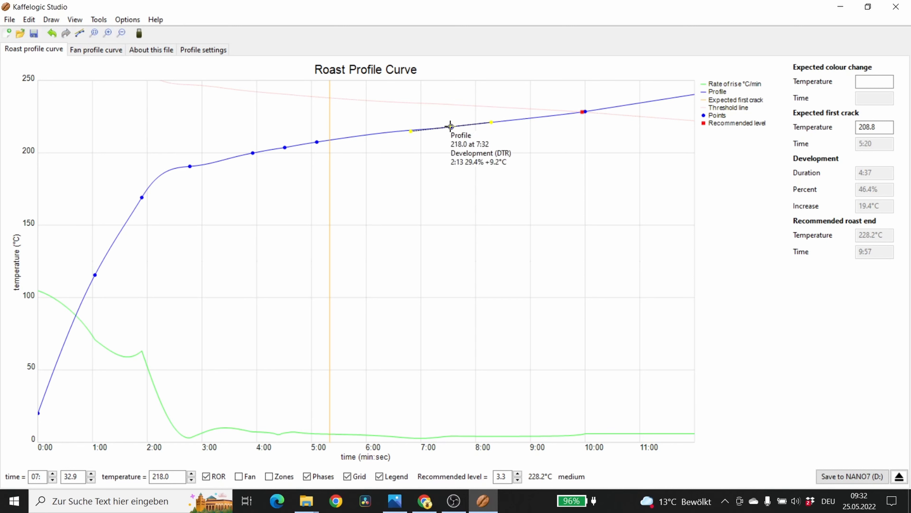
- Delete the two inserted roast curve points at about 7:33 and 4:31
left_click(51, 19)
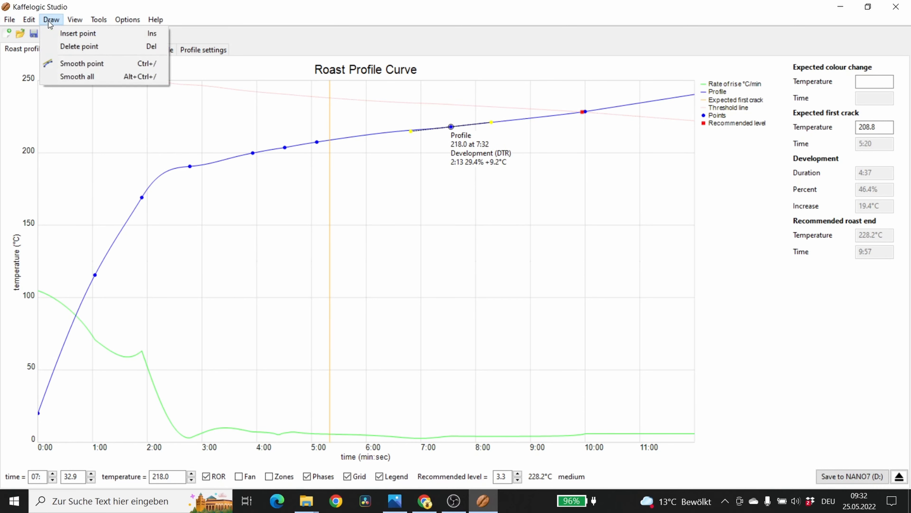
left_click(59, 47)
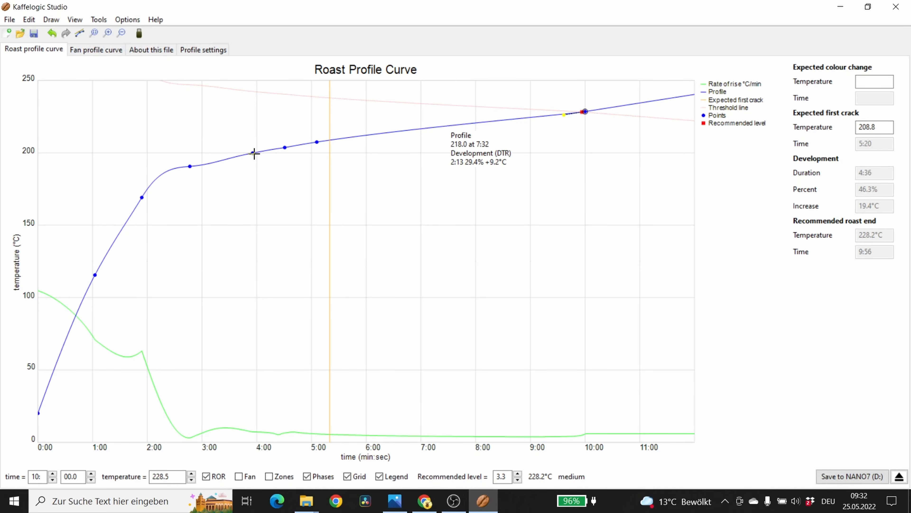
left_click(286, 146)
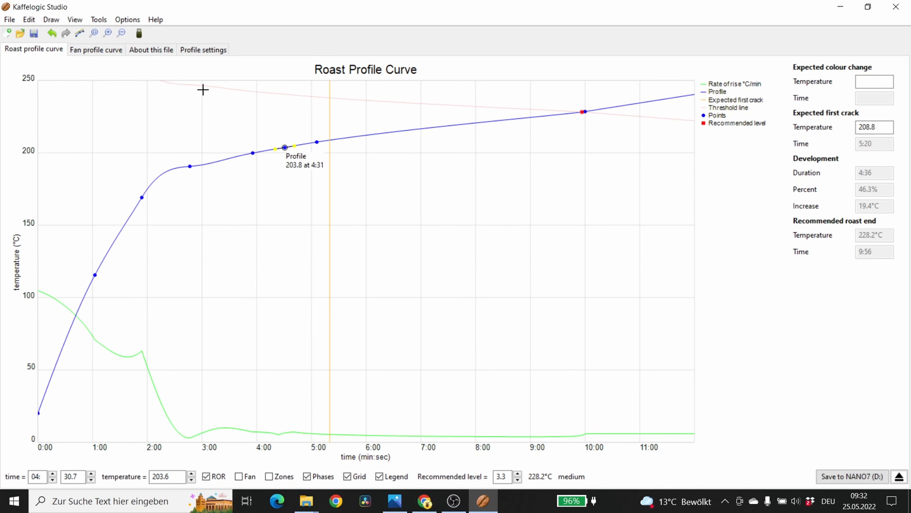
left_click(75, 19)
mouse_move(53, 22)
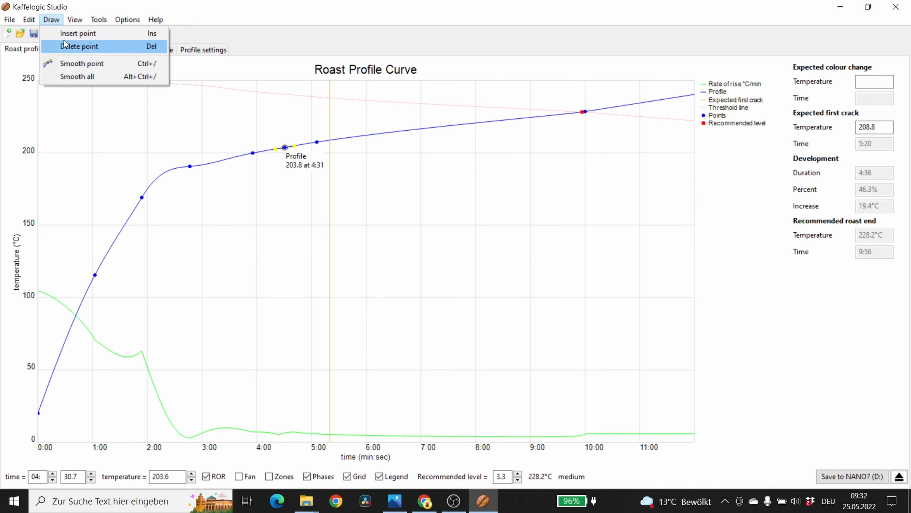
left_click(79, 46)
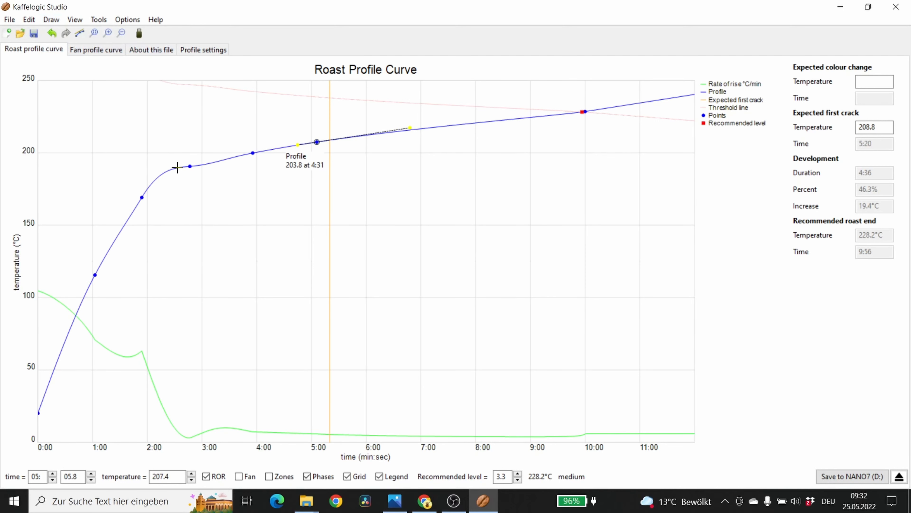
- Smooth the roast curve at its fourth point, at about 2:46
left_click(189, 166)
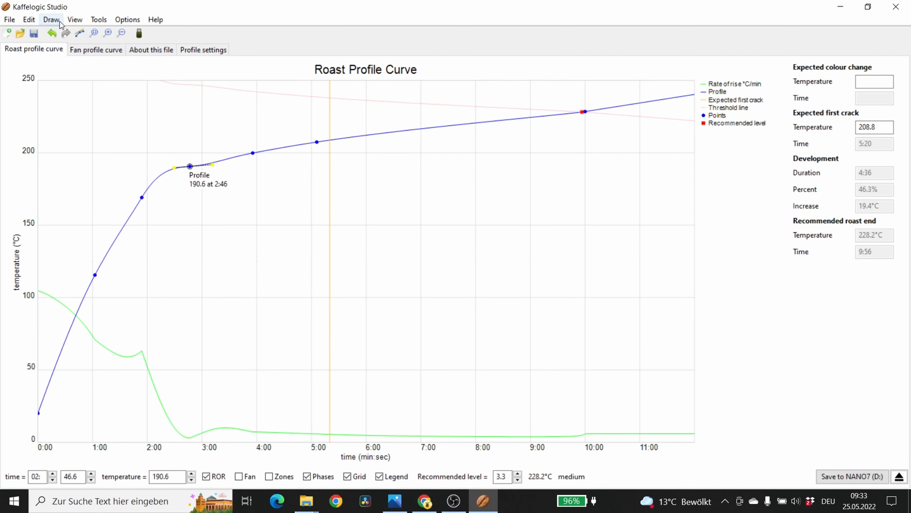
left_click(74, 19)
mouse_move(51, 19)
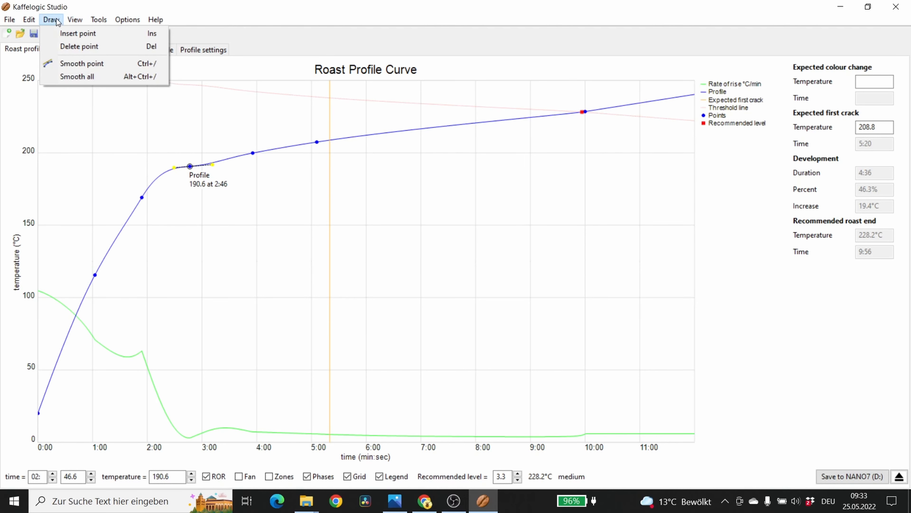
left_click(66, 67)
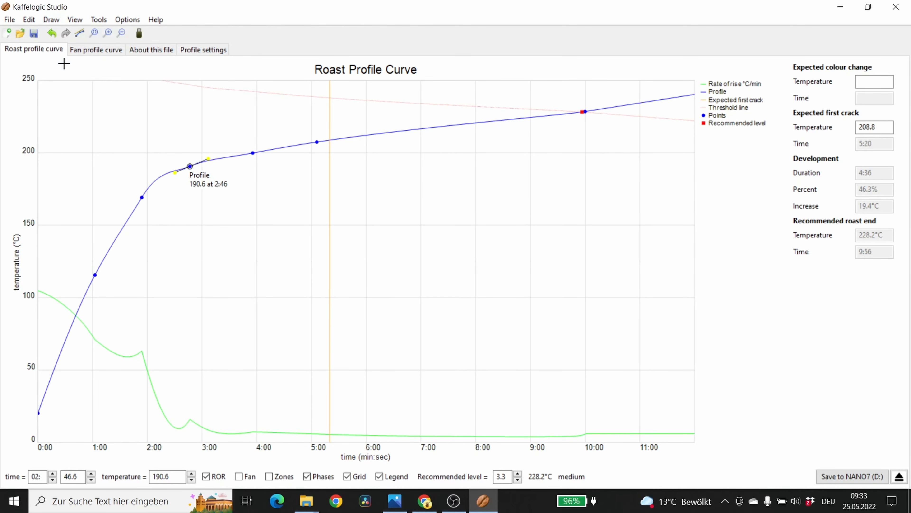
- Smooth all points of the roast profile curve
left_click(66, 20)
mouse_move(59, 19)
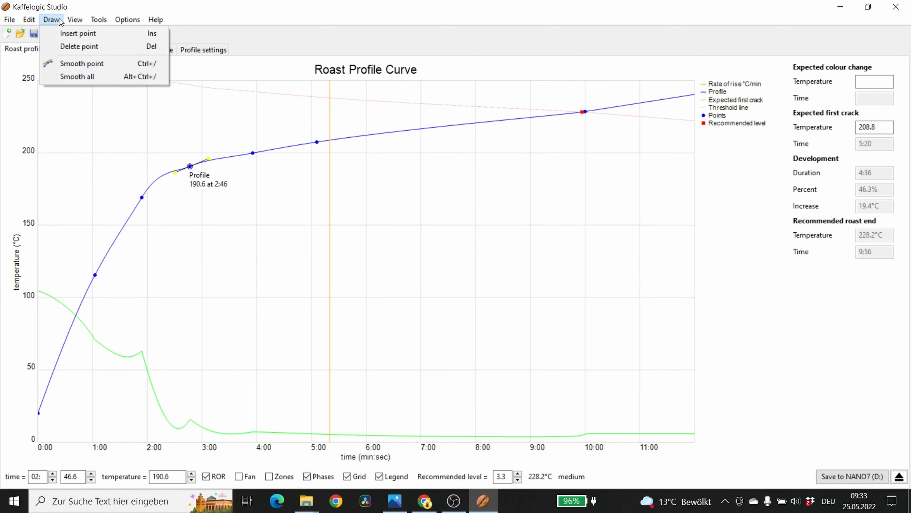
left_click(71, 76)
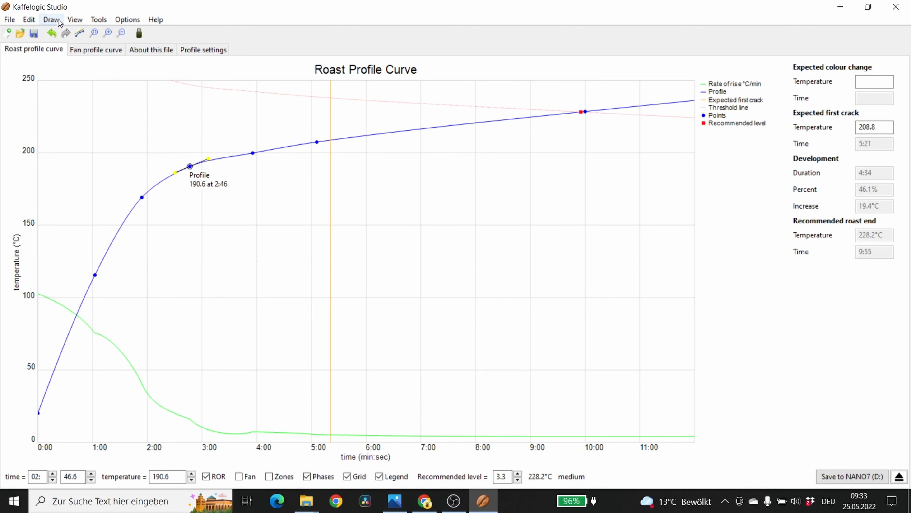
- Undo both smoothing operations, and reapply them to the fourth point and the whole roast curve
left_click(52, 33)
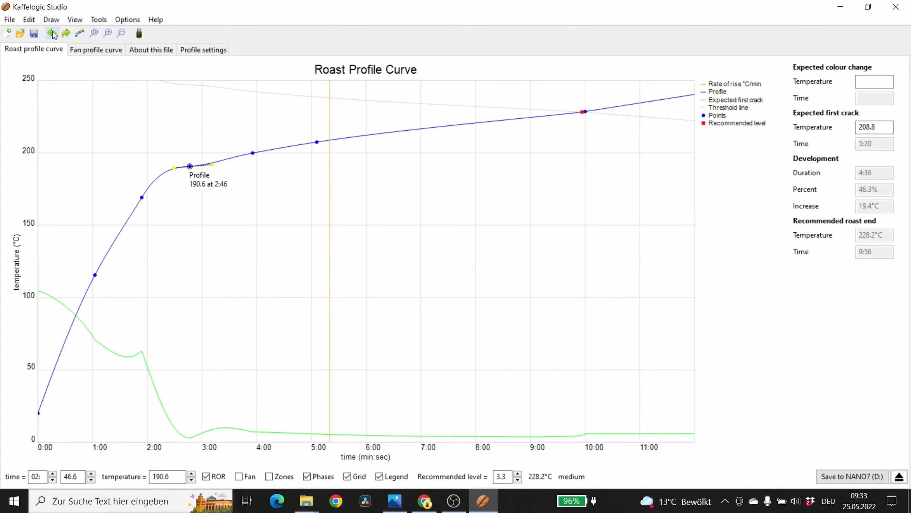
left_click(66, 33)
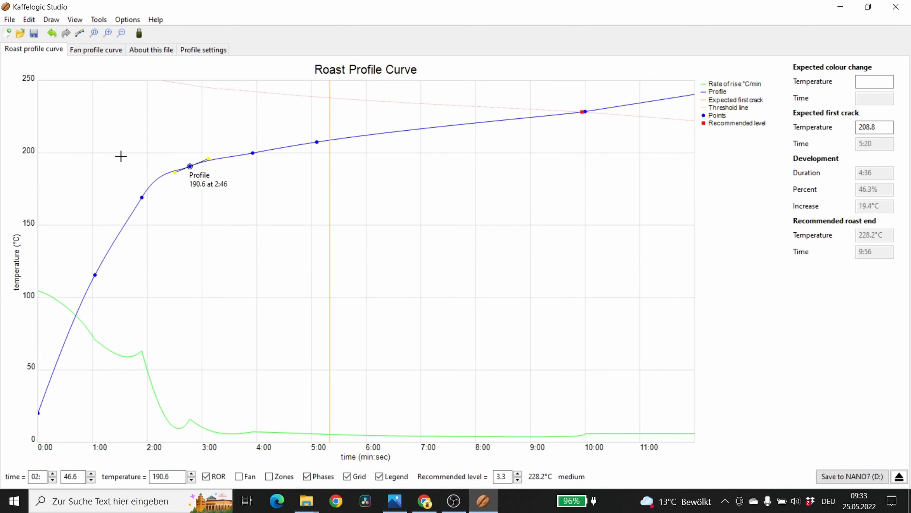
left_click(63, 25)
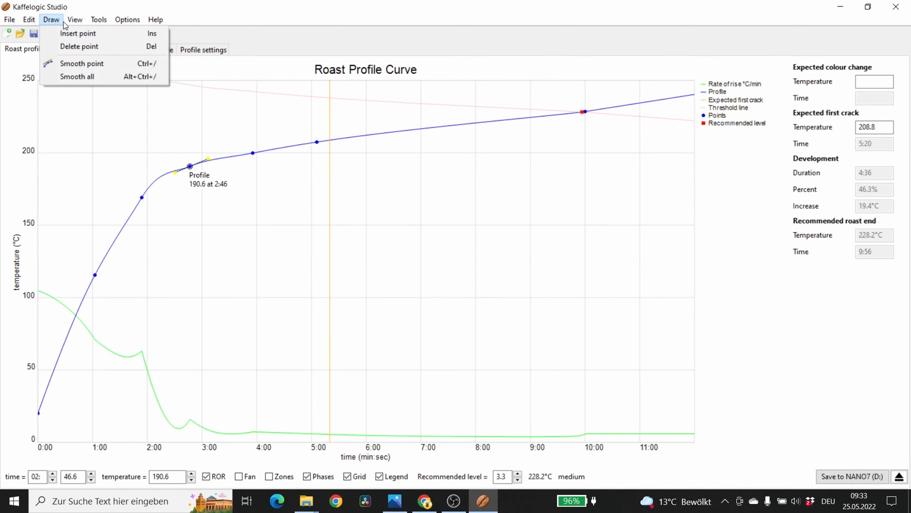
left_click(63, 78)
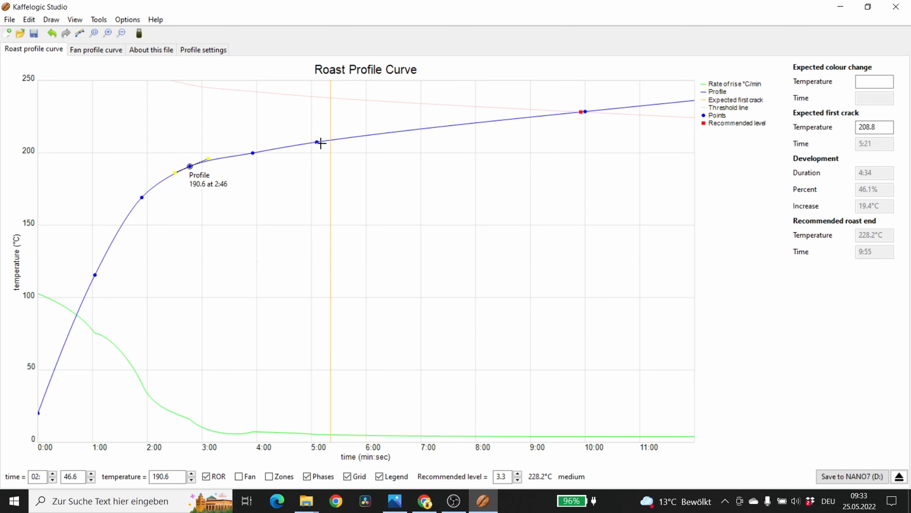
- Compare the roast curve with the default profile, and remove that comparison
left_click(99, 19)
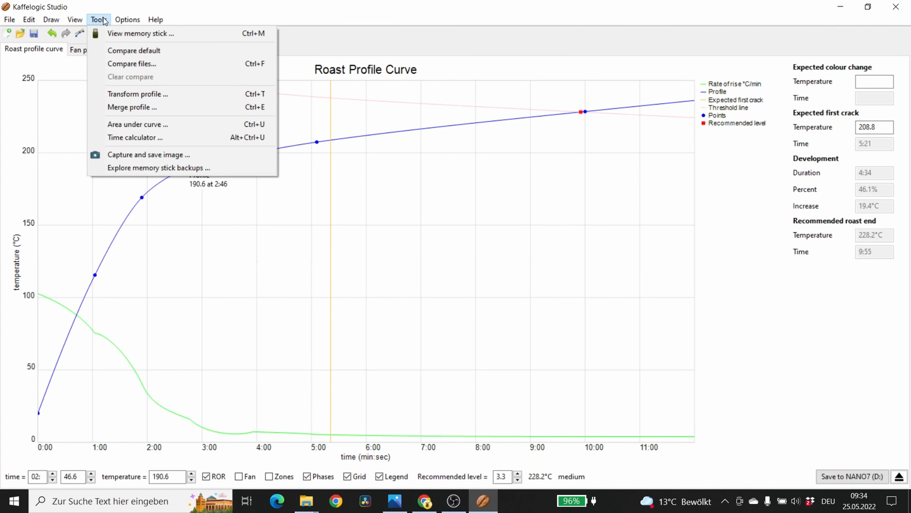
left_click(121, 53)
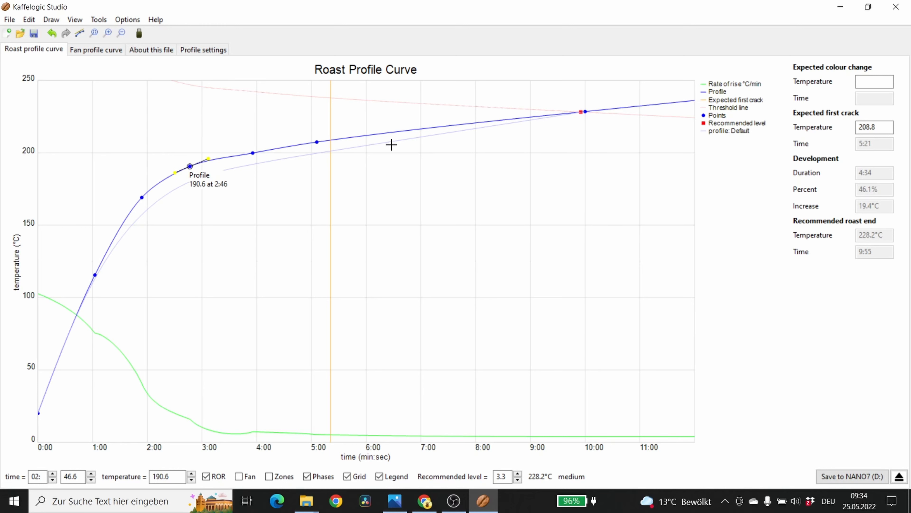
left_click(102, 20)
left_click(118, 52)
- Compare the roast curve with the 1500-2000m Rest v1.0 file from the roast-profiles folder, and clear the comparison
left_click(99, 19)
left_click(120, 63)
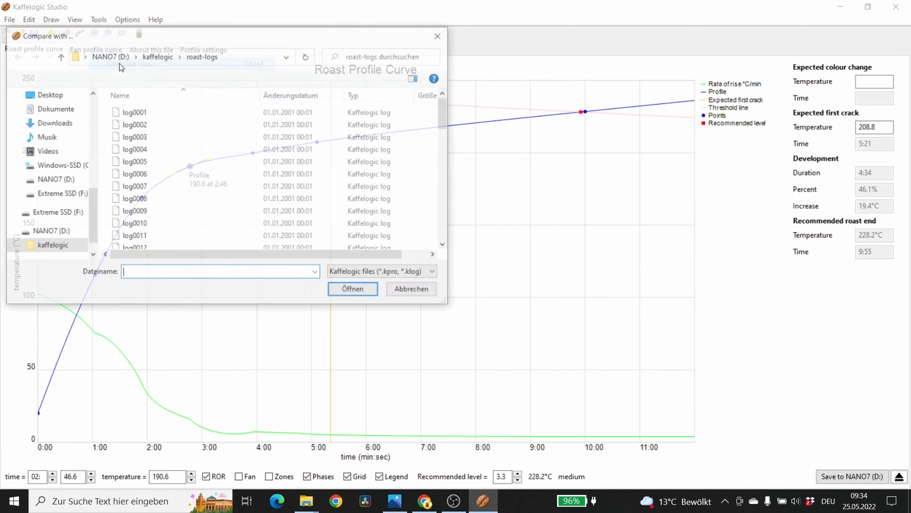
left_click(155, 57)
left_click(153, 150)
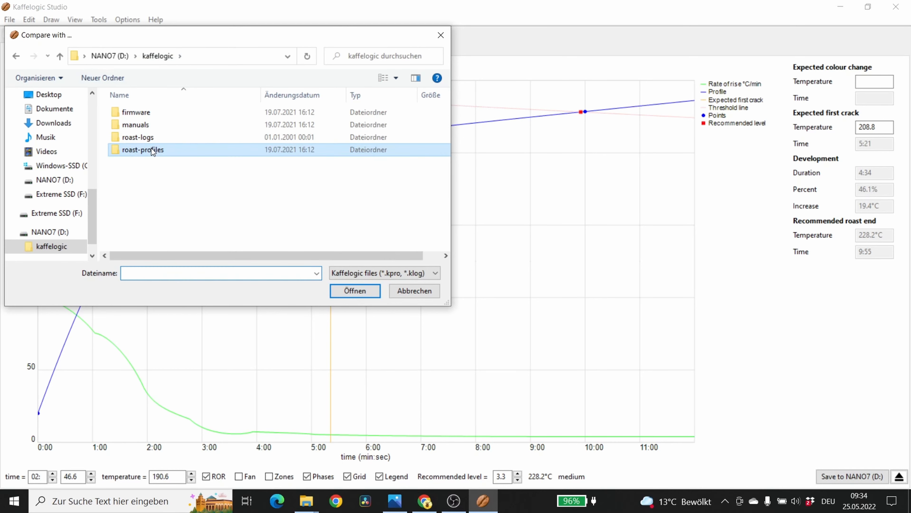
double_click(153, 150)
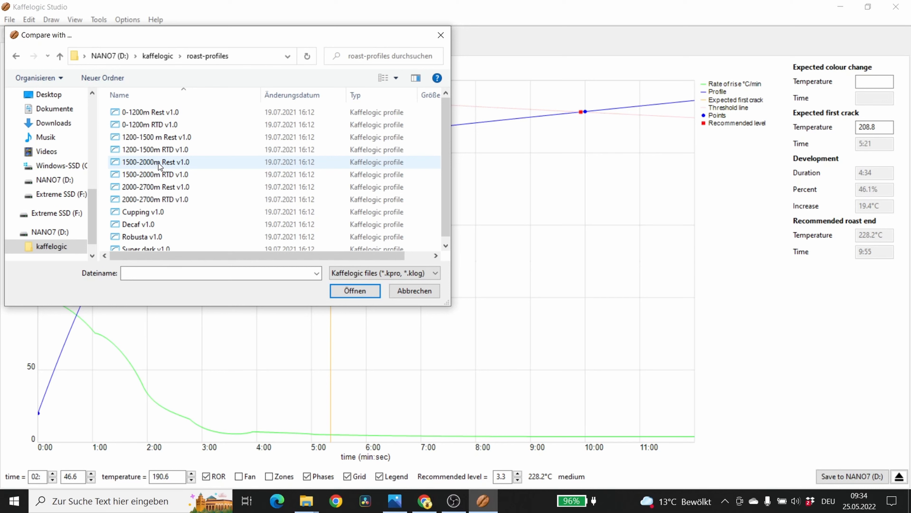
left_click(158, 162)
double_click(158, 164)
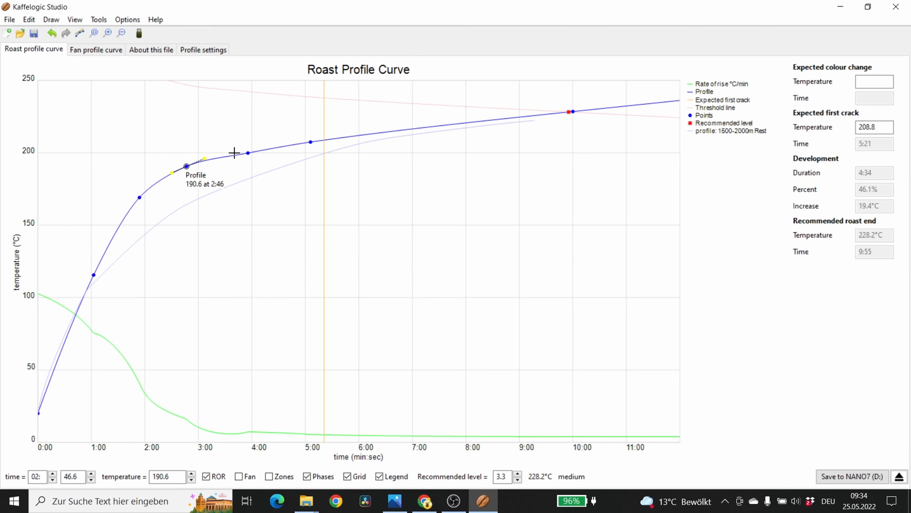
left_click(104, 19)
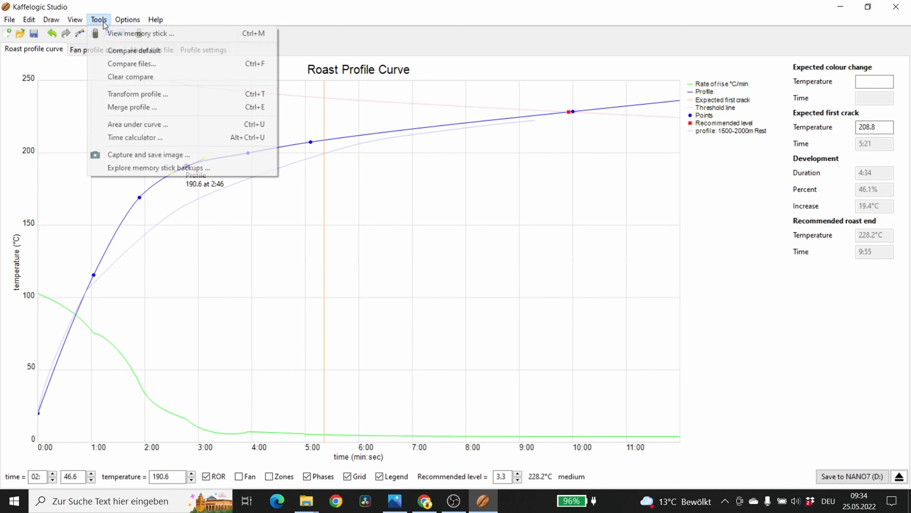
left_click(126, 74)
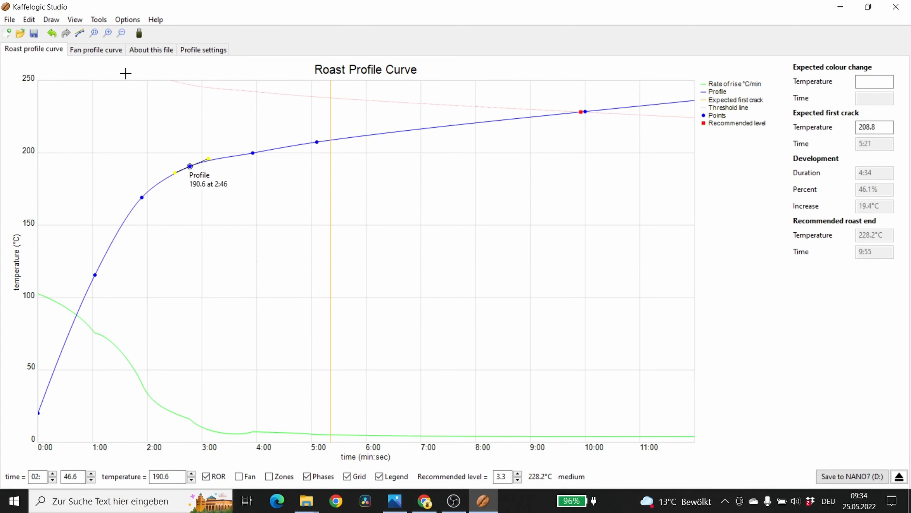
- Transform the roast profile curve by multiplying its time by 1.5
left_click(99, 20)
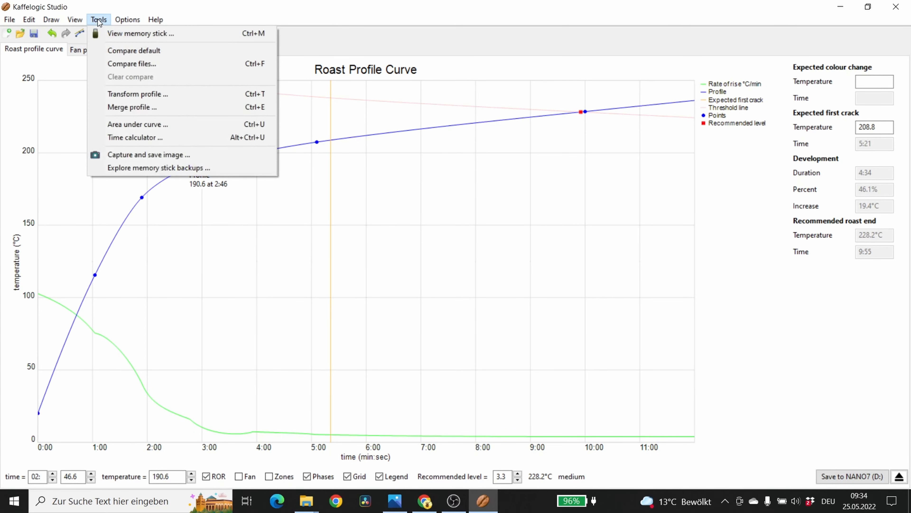
left_click(124, 95)
left_click(122, 82)
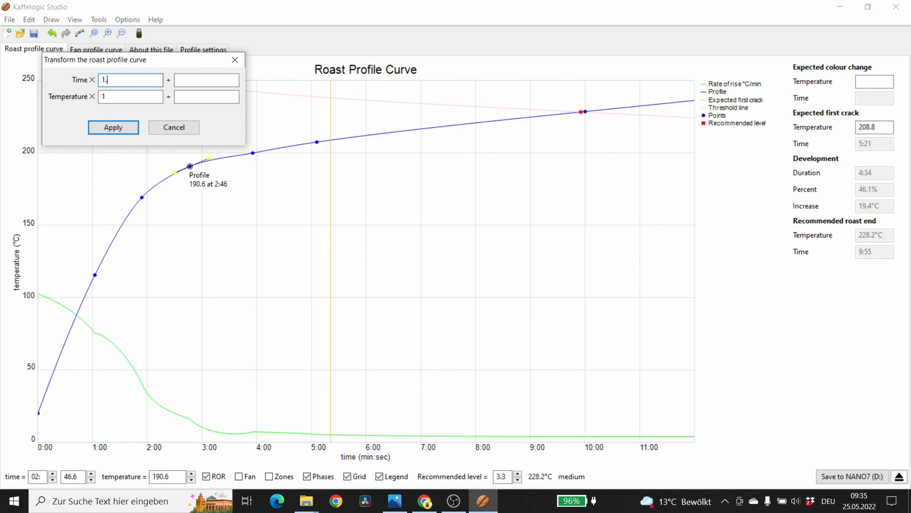
left_click(108, 128)
- Transform the roast curve with a time factor of 1.5 and a temperature factor of 1.6, and undo the transformations
left_click(106, 22)
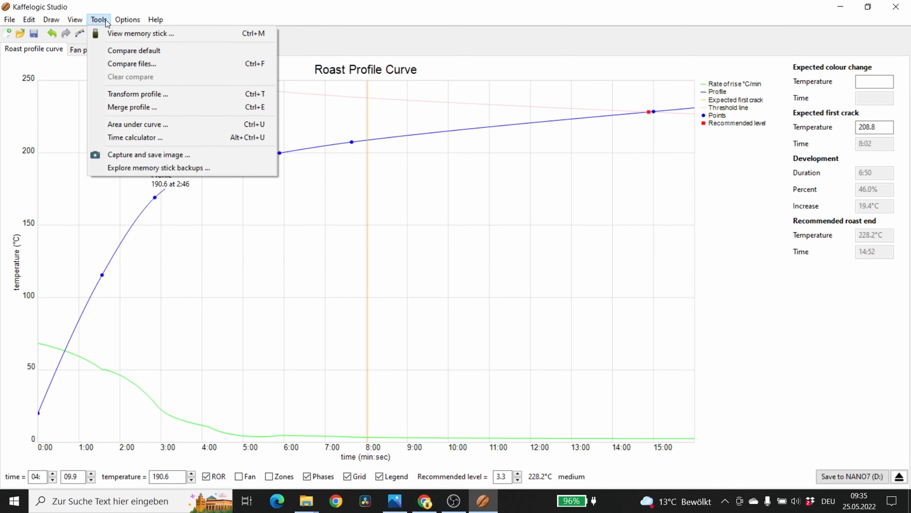
left_click(118, 94)
left_click(118, 97)
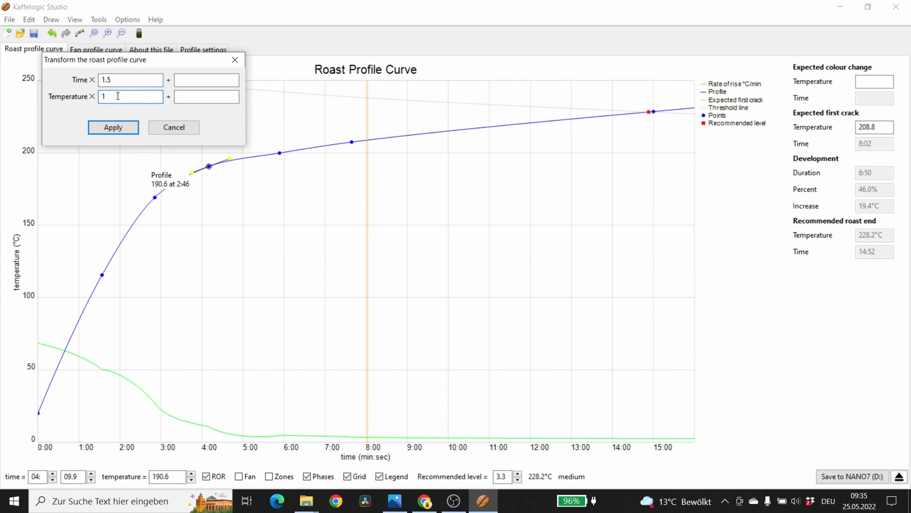
key("Return")
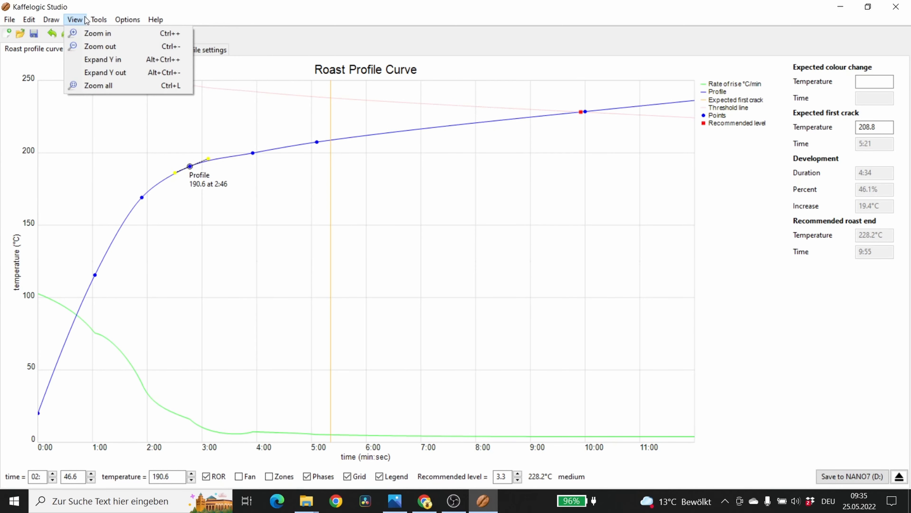
- Transform the roast curve with time multiplied by 1.5 plus 2 and temperature multiplied by 1.6, and undo the transformation
mouse_move(113, 20)
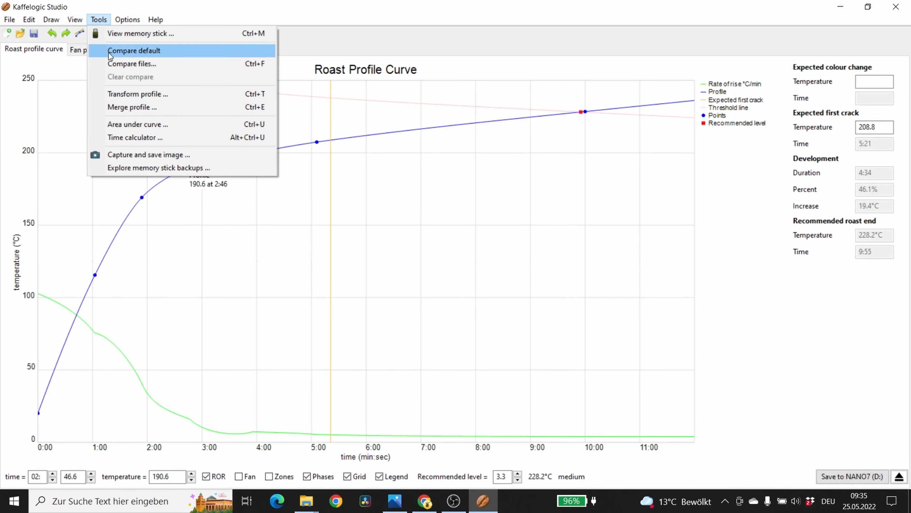
left_click(129, 95)
left_click(181, 77)
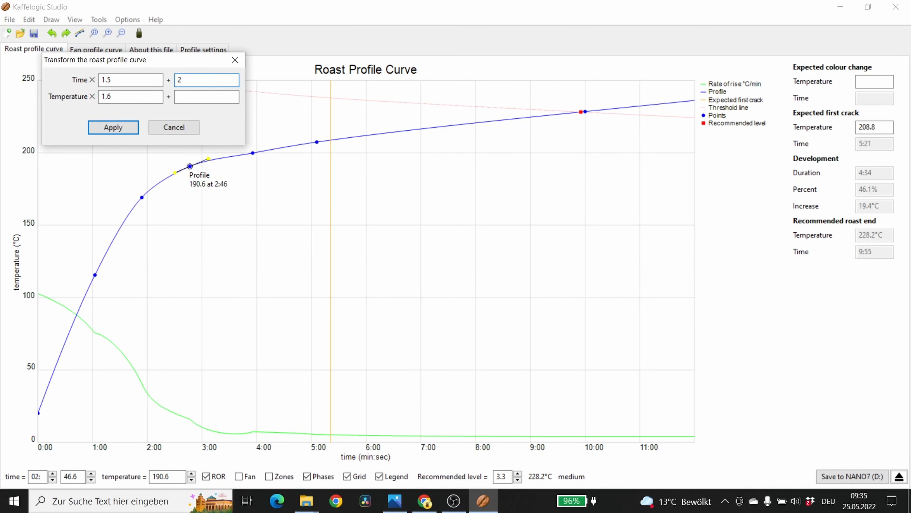
key("Return")
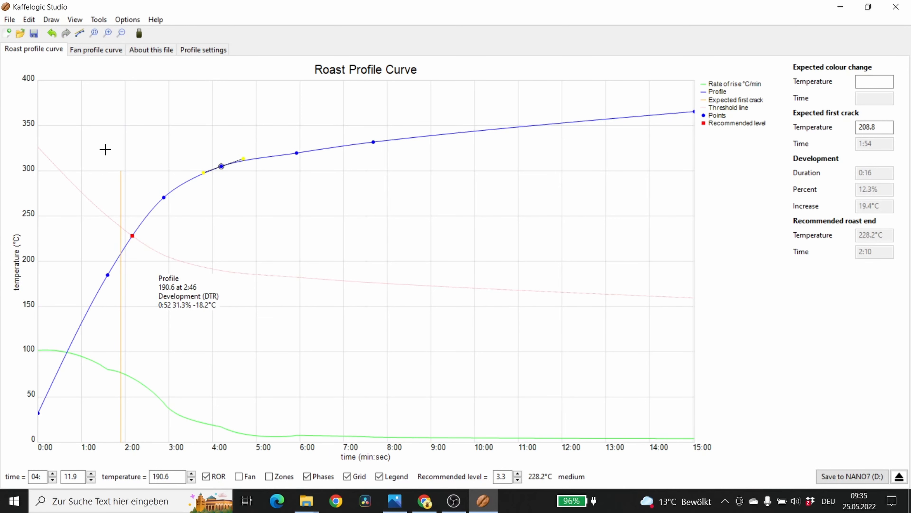
left_click(52, 34)
left_click(92, 22)
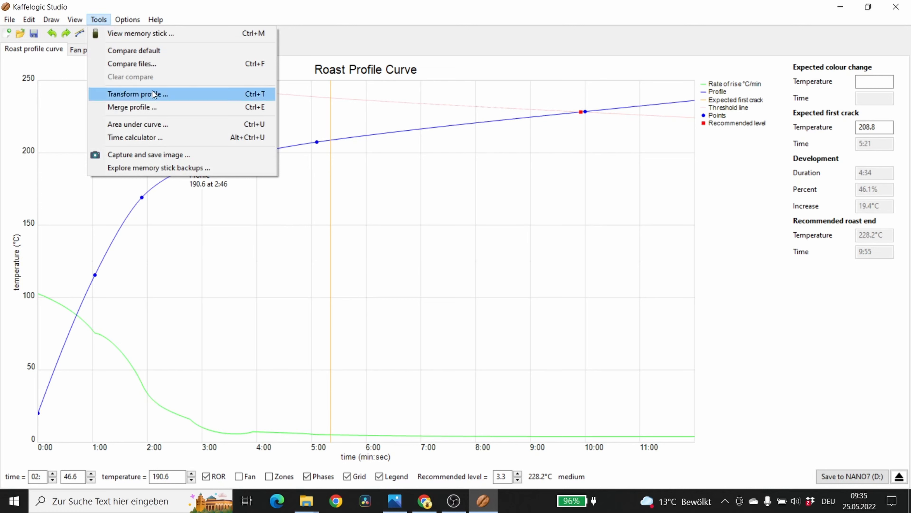
left_click(103, 18)
left_click(103, 19)
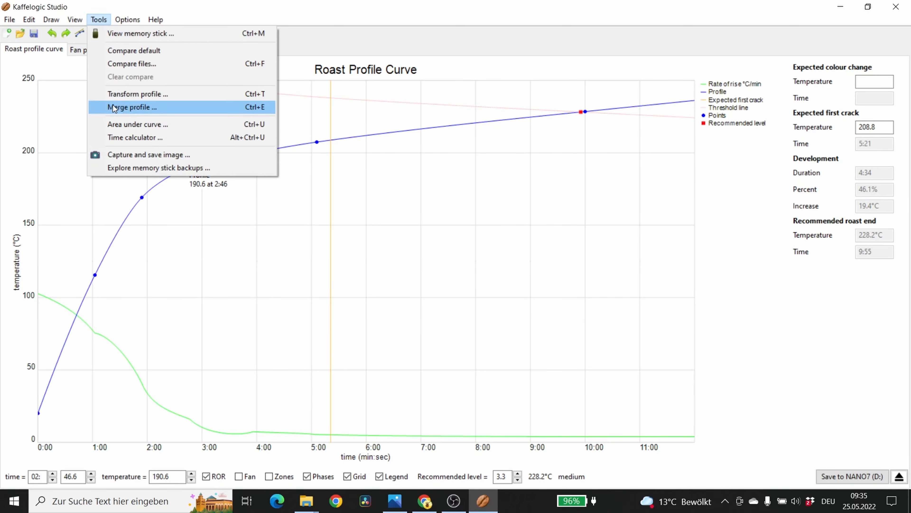
left_click(100, 20)
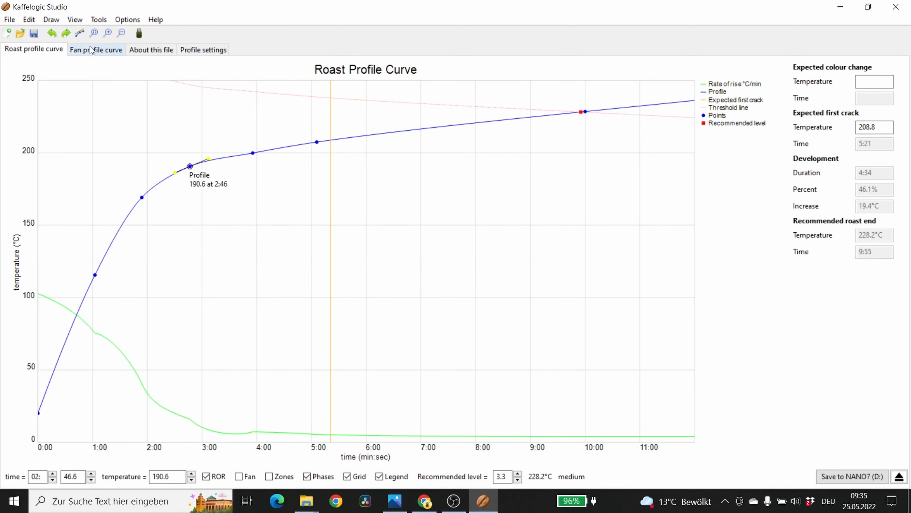
- Insert a point at about 5:00 on the fan profile curve and stretch its handles, the later one to about 7:20 at speed 1373
left_click(95, 50)
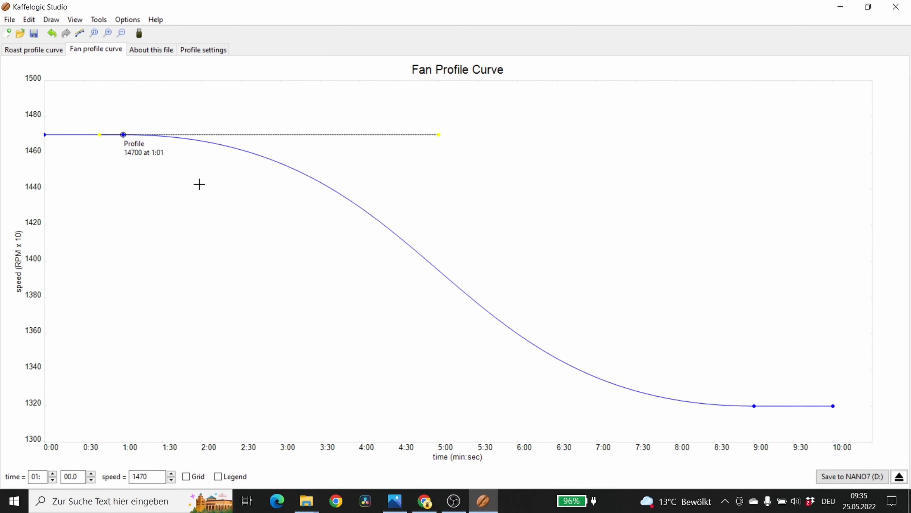
left_click(54, 21)
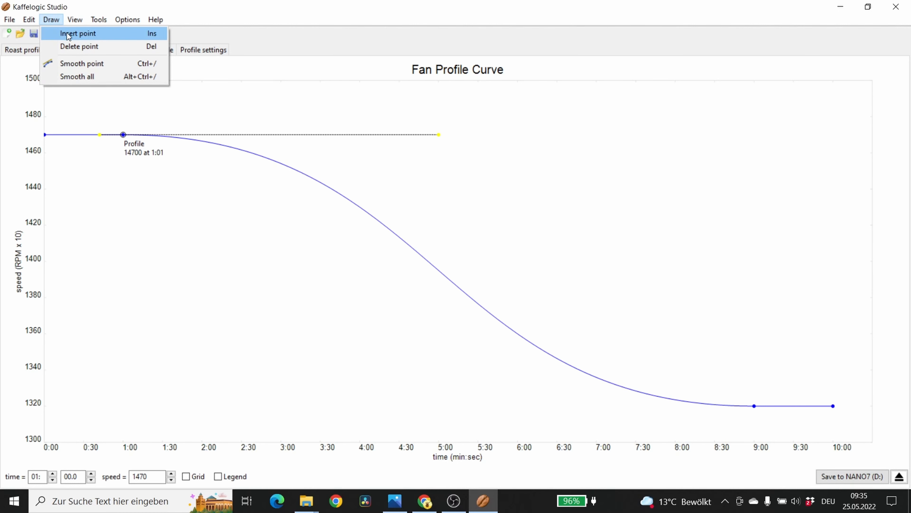
left_click(78, 33)
left_click_drag(345, 230, 240, 237)
left_click_drag(538, 284, 624, 309)
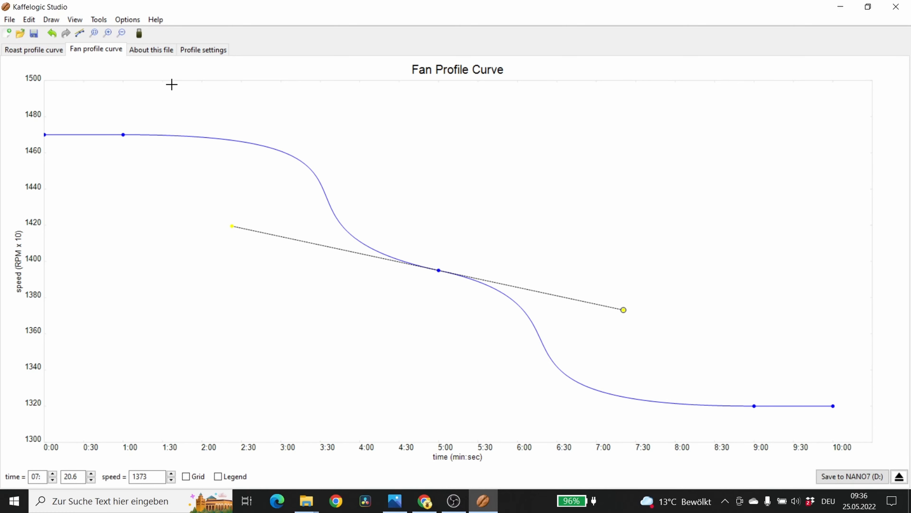
- Display the fan speed curve in the roast profile chart
left_click(43, 52)
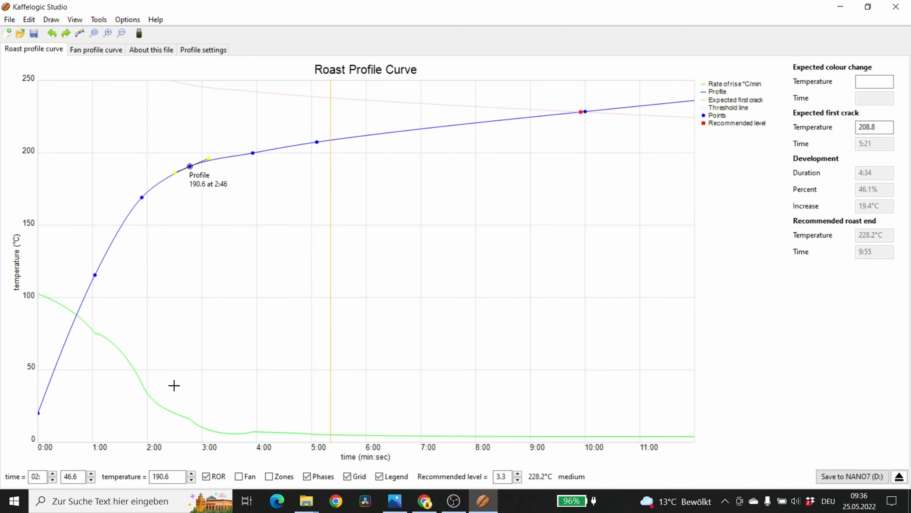
left_click(239, 477)
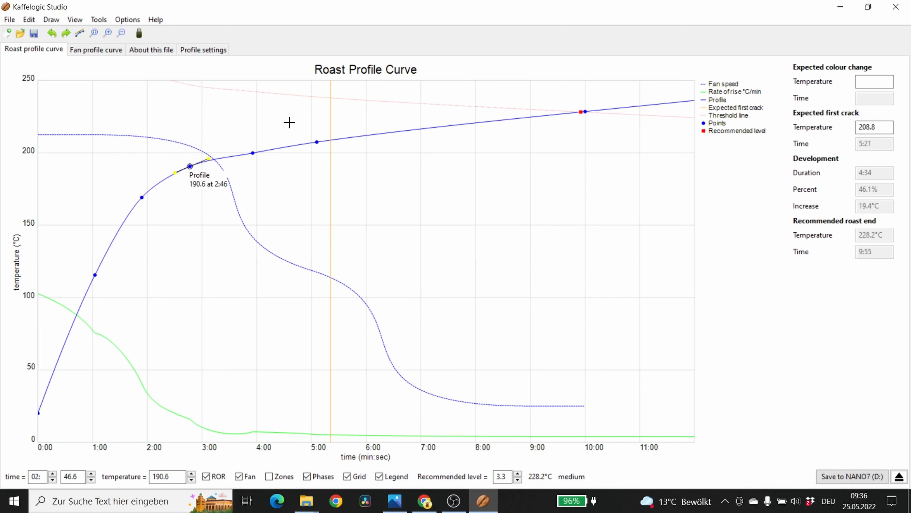
- Merge the fan profile curve from the Cupping v1.0 file into the current profile, and return to the roast profile curve
left_click(98, 20)
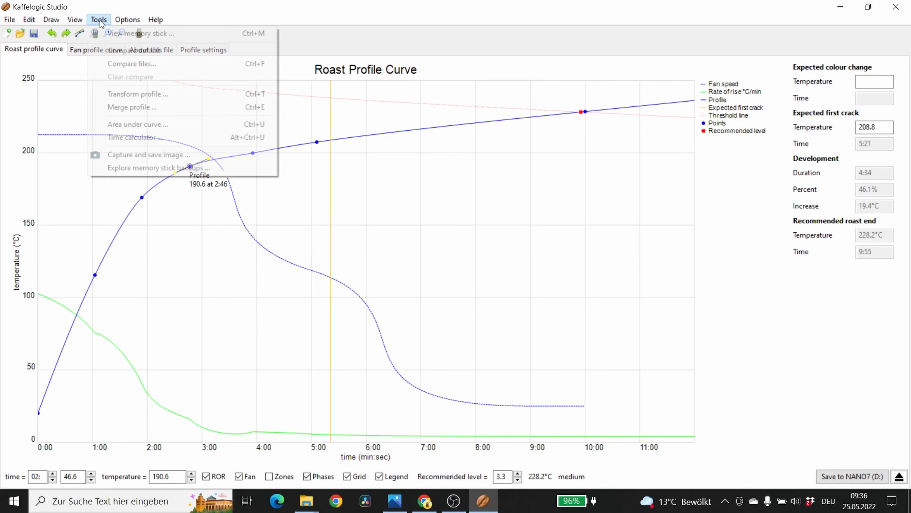
mouse_move(128, 20)
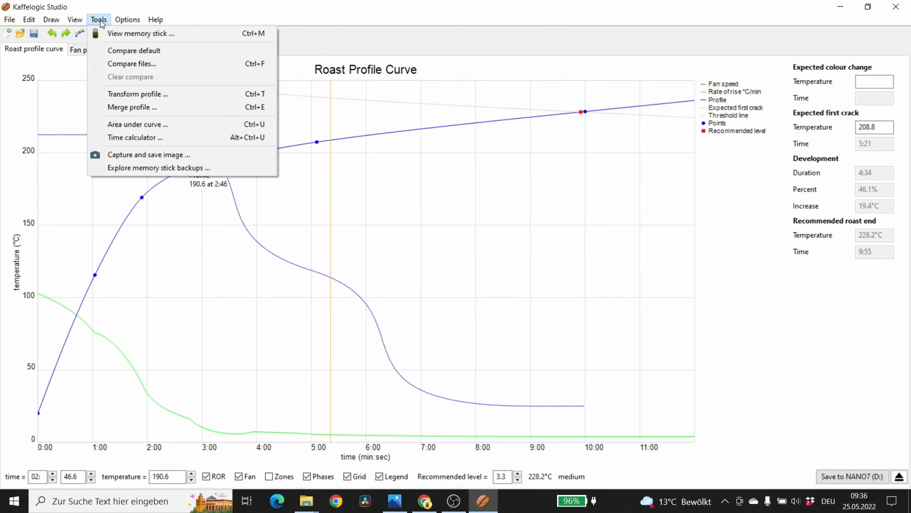
left_click(120, 106)
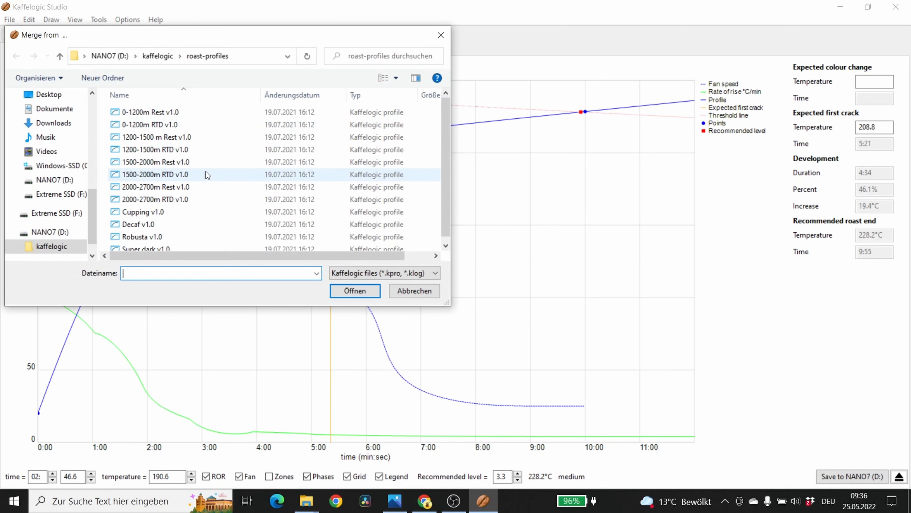
left_click(183, 213)
left_click(343, 291)
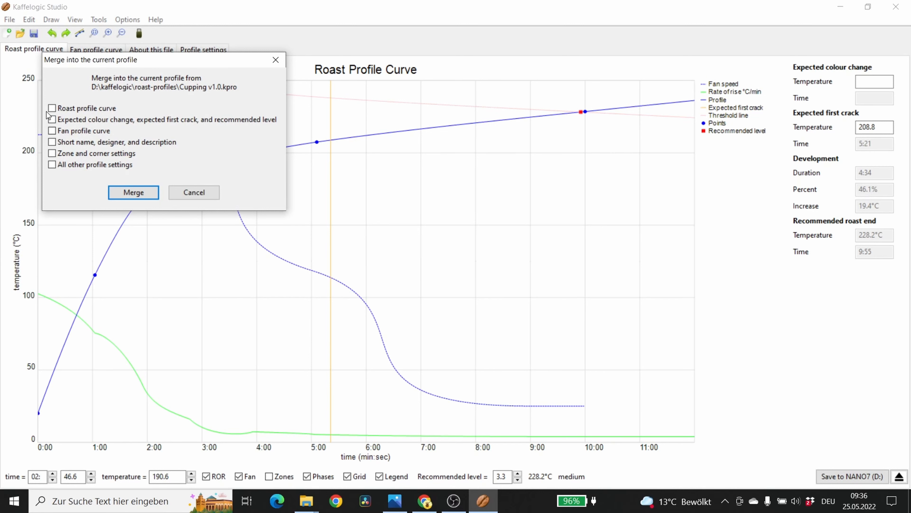
left_click(59, 110)
left_click(126, 193)
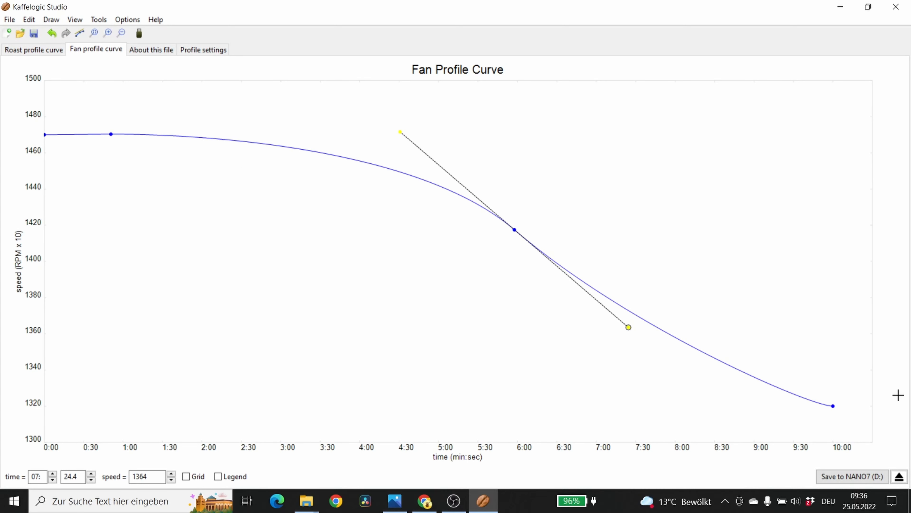
left_click(47, 53)
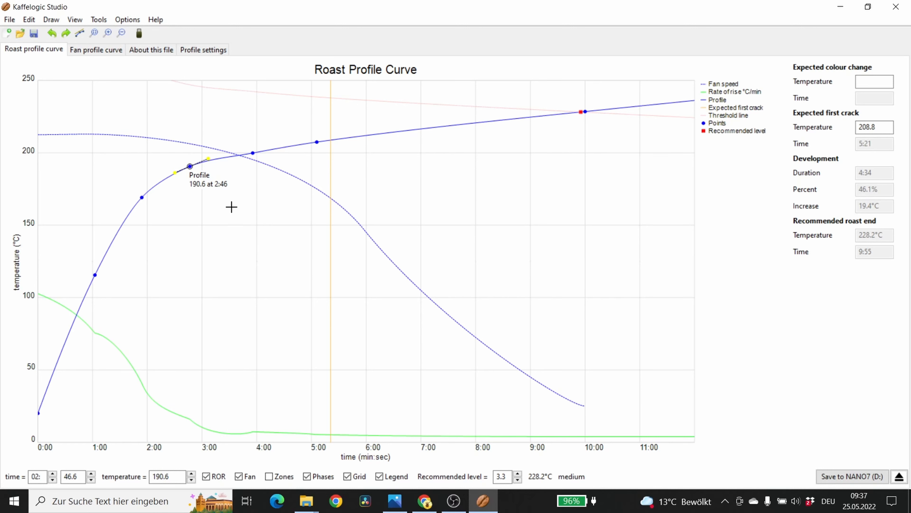
left_click(95, 21)
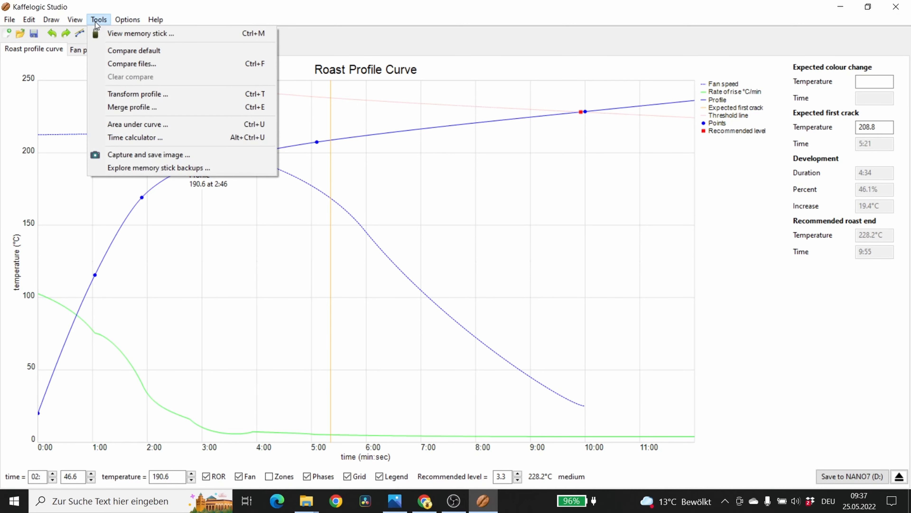
left_click(95, 21)
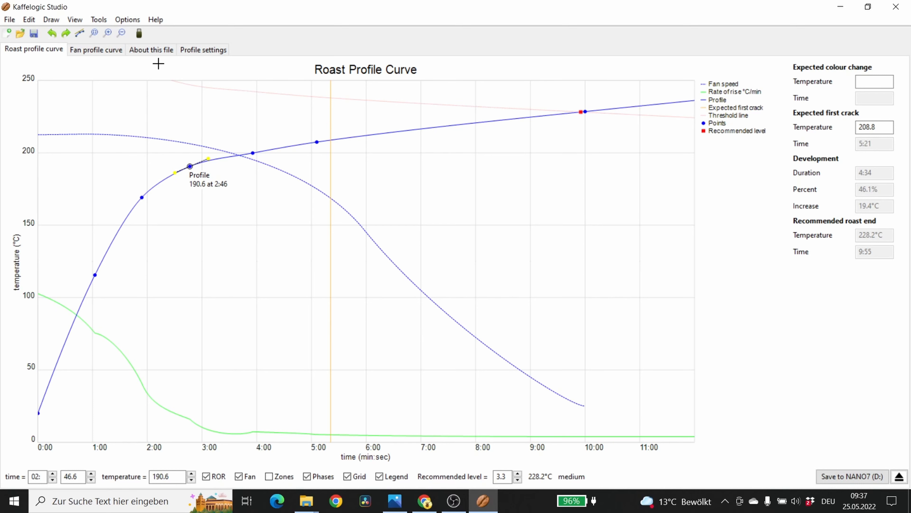
- Open the profile settings and set the difficulty level to Basic
left_click(198, 50)
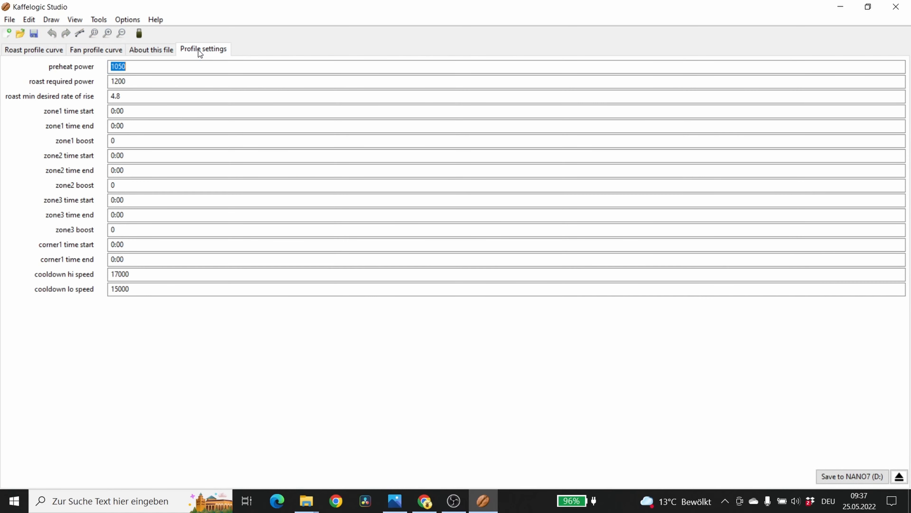
left_click(131, 19)
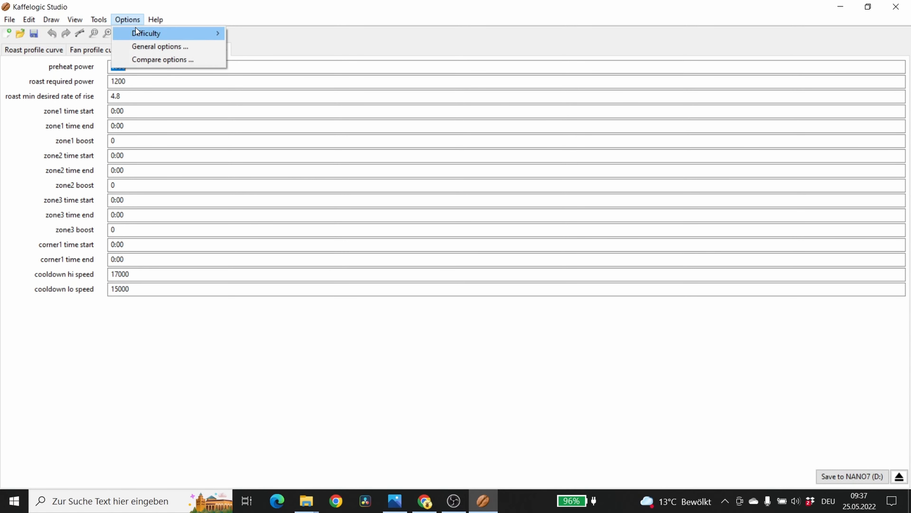
left_click(132, 18)
left_click(132, 18)
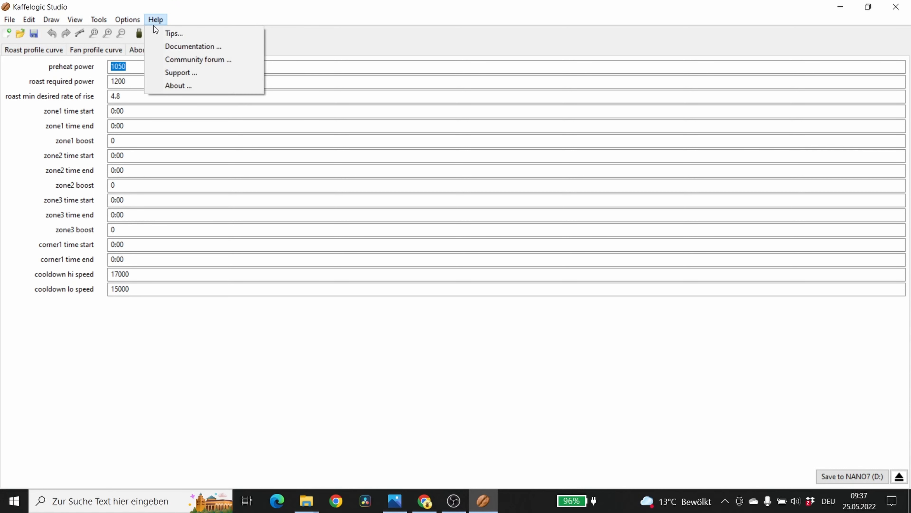
mouse_move(203, 28)
left_click(235, 31)
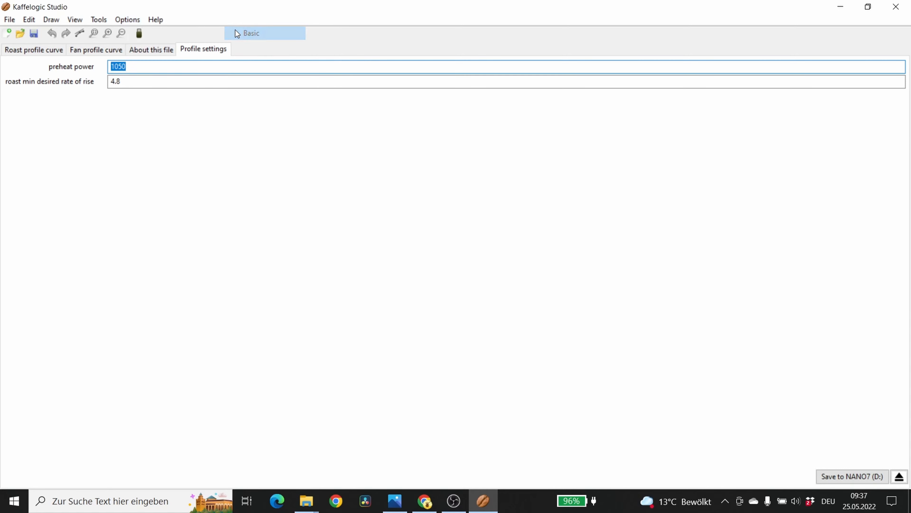
left_click(127, 20)
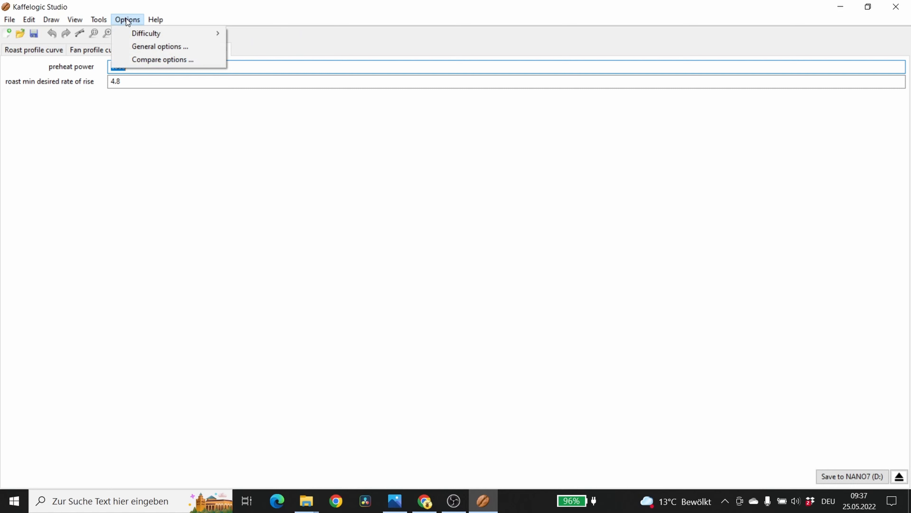
left_click(190, 10)
left_click(129, 19)
mouse_move(129, 28)
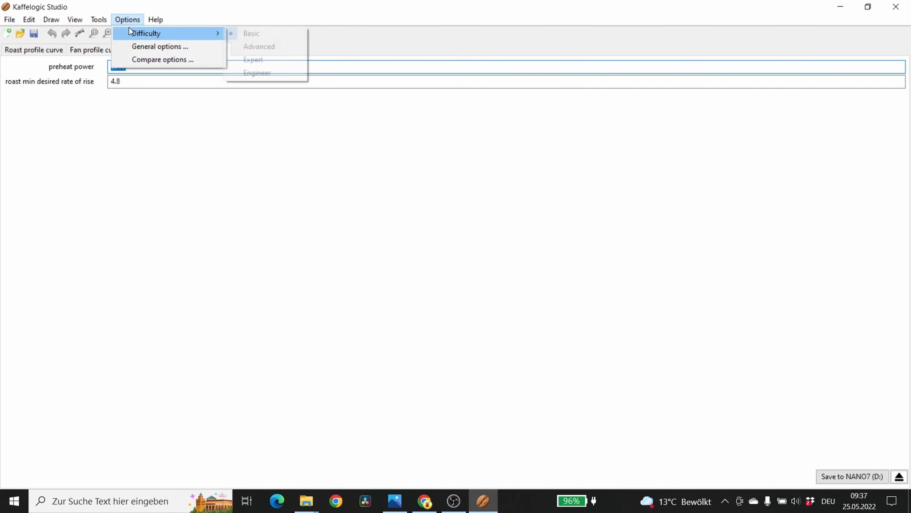
left_click(250, 33)
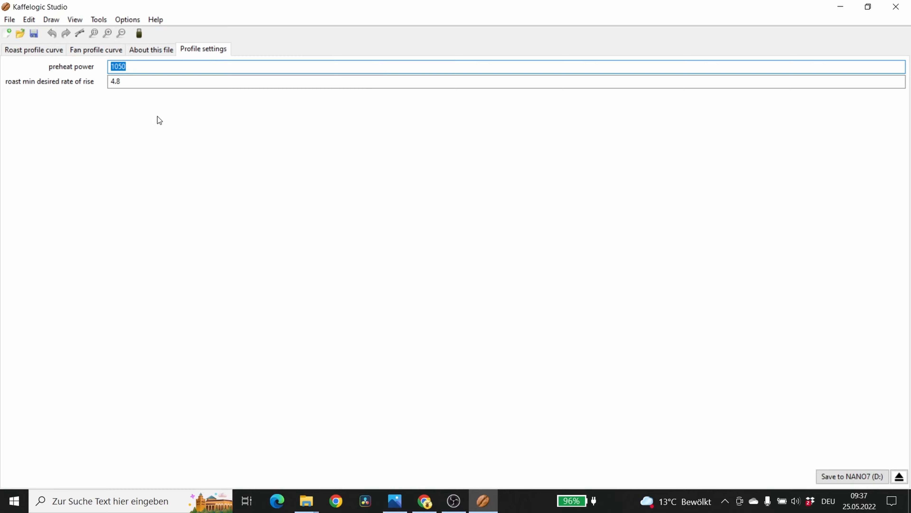
- Look through the profile settings at the Engineer difficulty level, and return the difficulty to Basic
left_click(128, 19)
mouse_move(200, 33)
left_click(244, 73)
scroll(115, 248, "down", 7)
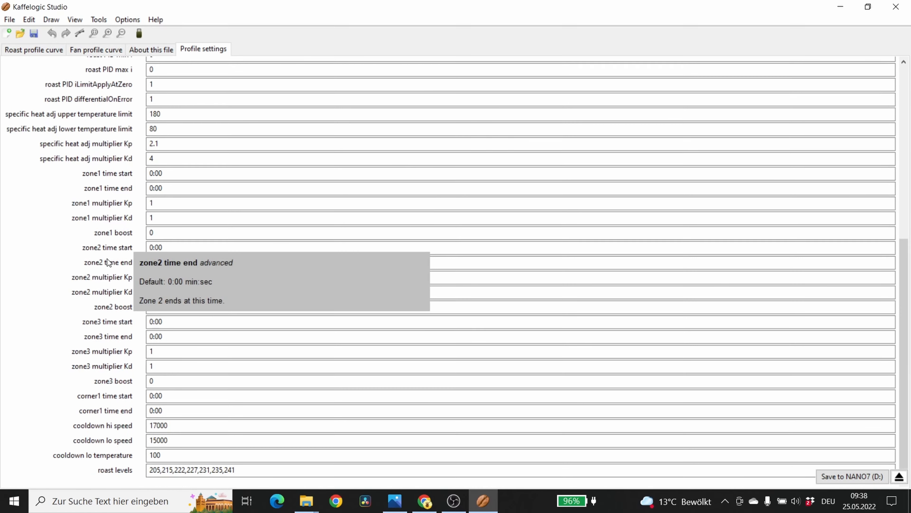
scroll(111, 234, "up", 7)
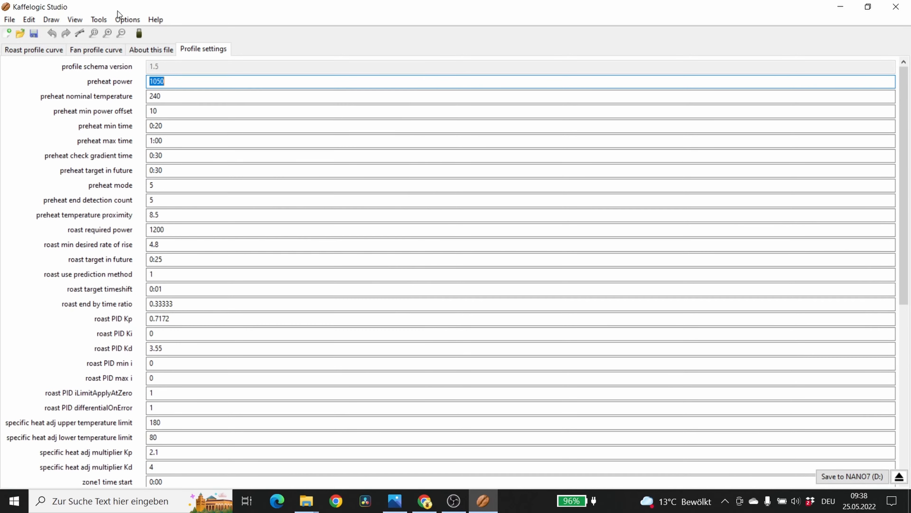
left_click(137, 21)
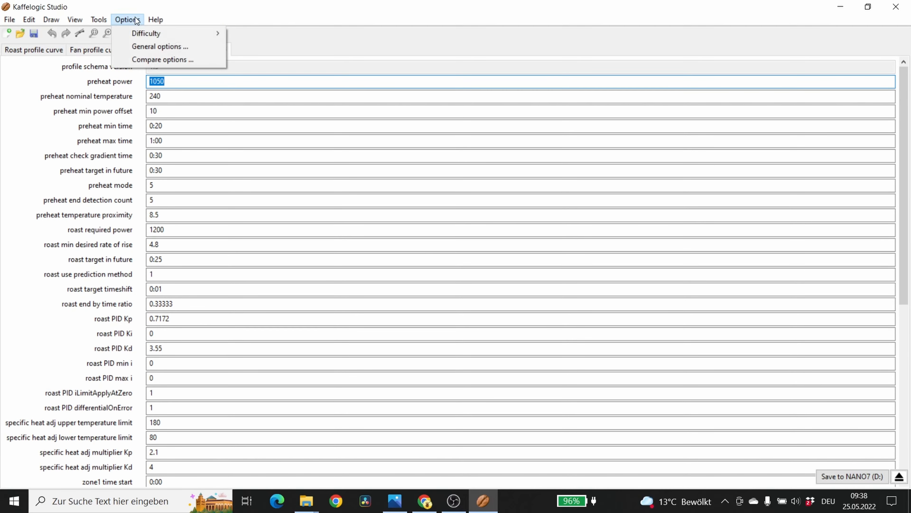
mouse_move(142, 30)
left_click(279, 35)
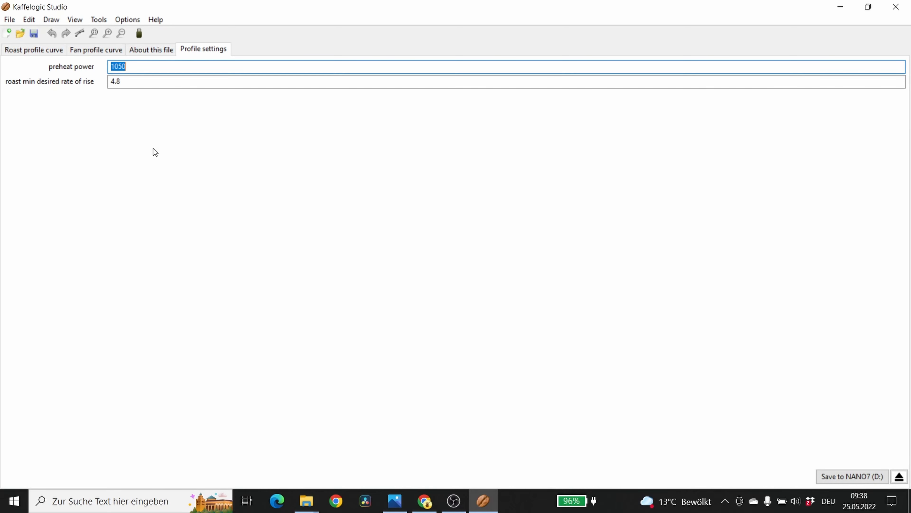
- Read the descriptions of the roast min desired rate of rise and preheat power settings
left_click(159, 70)
mouse_move(80, 85)
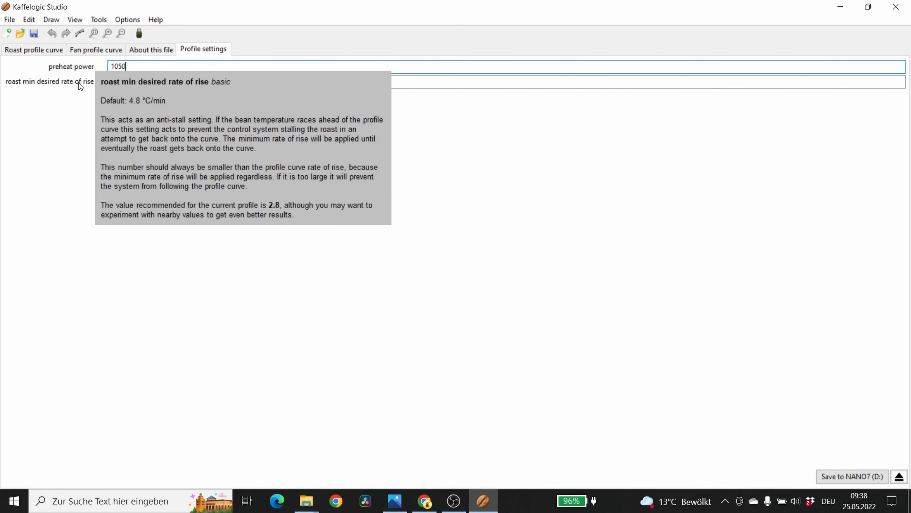
mouse_move(76, 66)
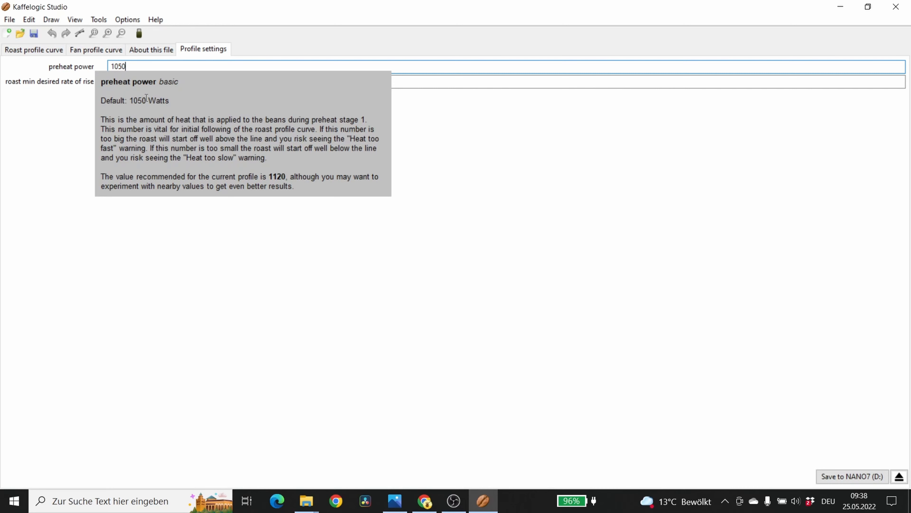
- Set the preheat power to 1800, check its description, and reset the value to 1050
double_click(179, 67)
type("1800")
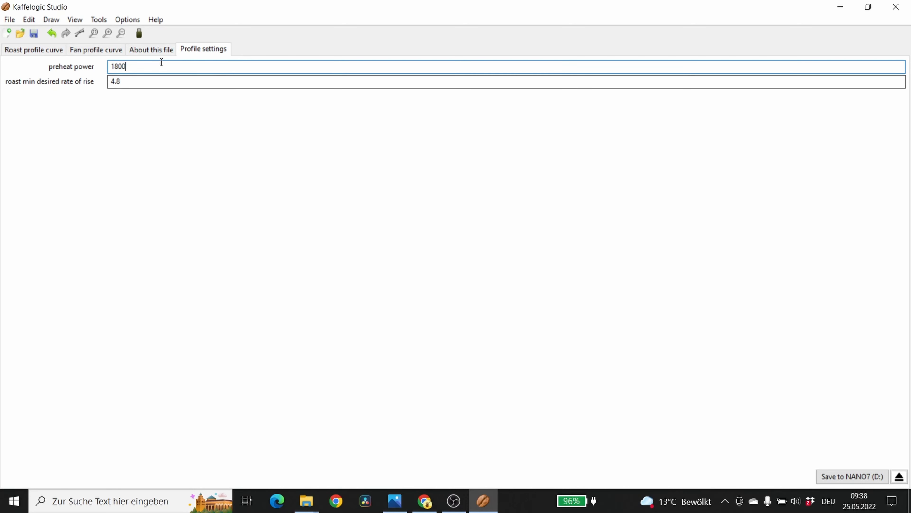
left_click(169, 80)
left_click(166, 66)
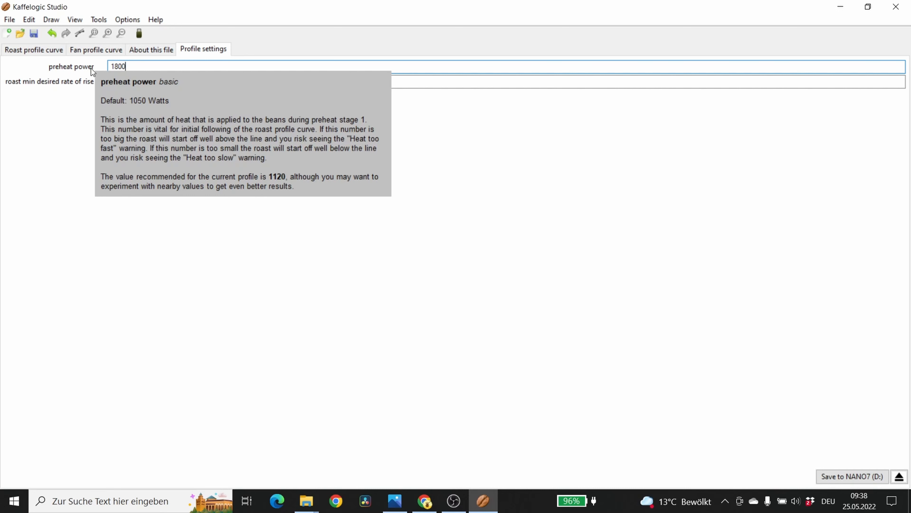
double_click(137, 64)
type("1050")
left_click(156, 81)
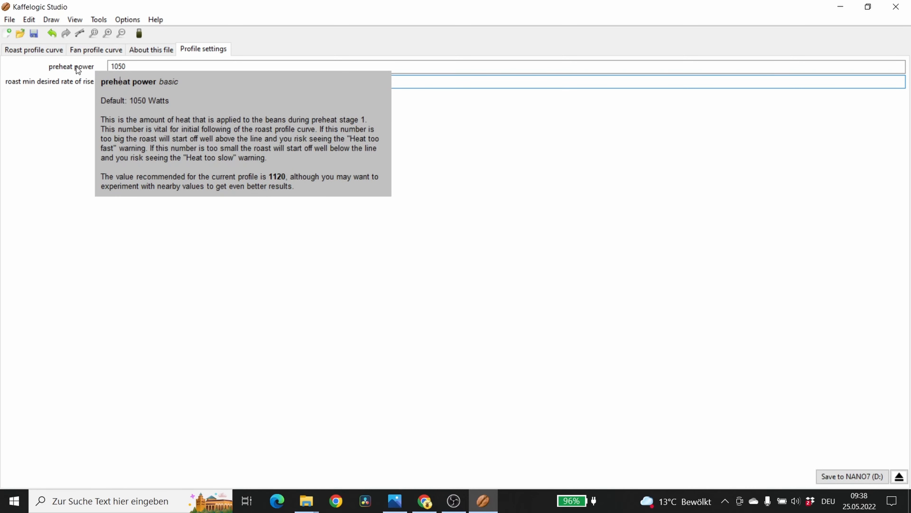
- Review the descriptions of the preheat power and roast min desired rate of rise in the profile settings
left_click(136, 66)
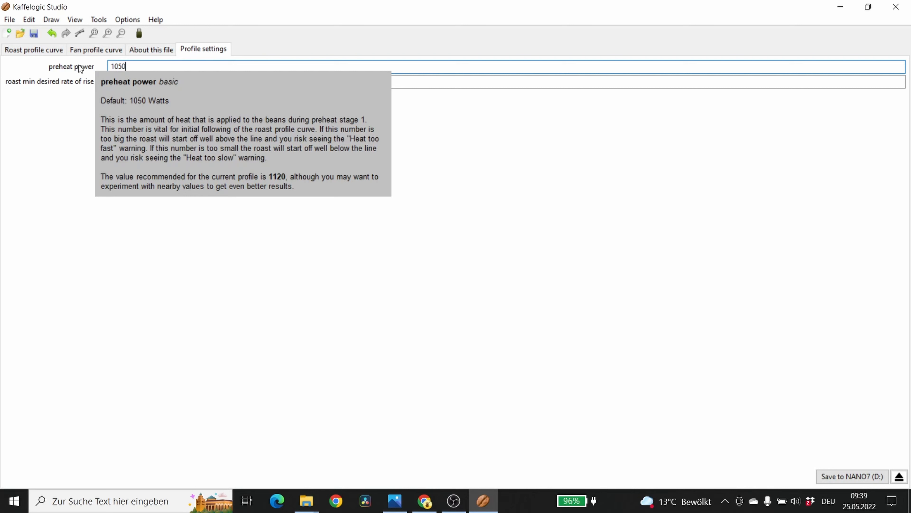
left_click(128, 19)
mouse_move(137, 36)
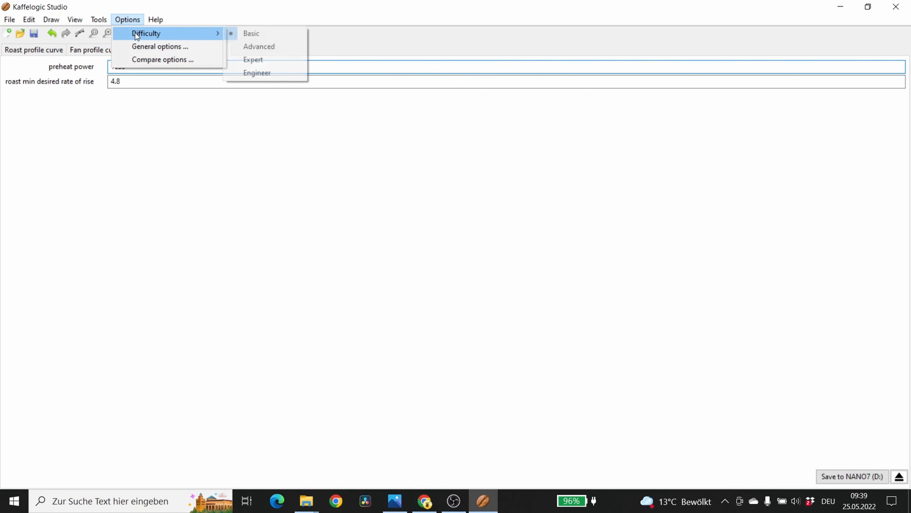
left_click(124, 20)
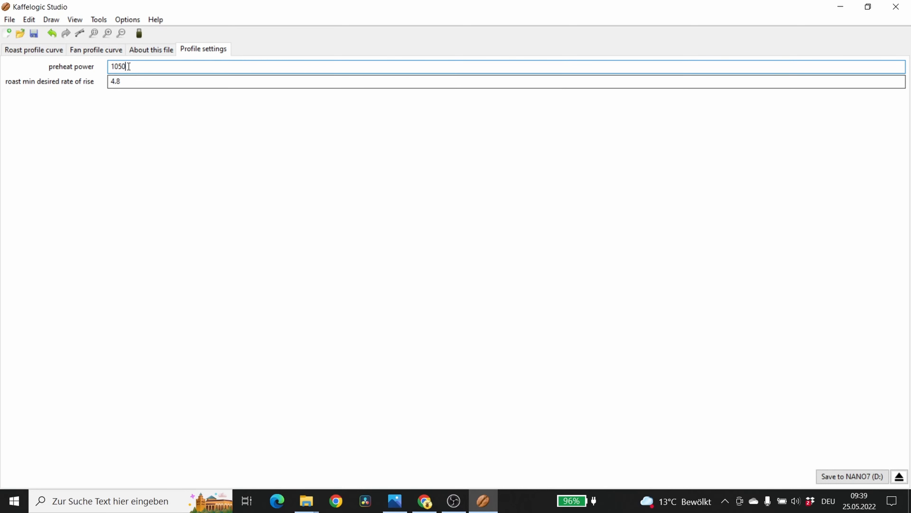
mouse_move(84, 68)
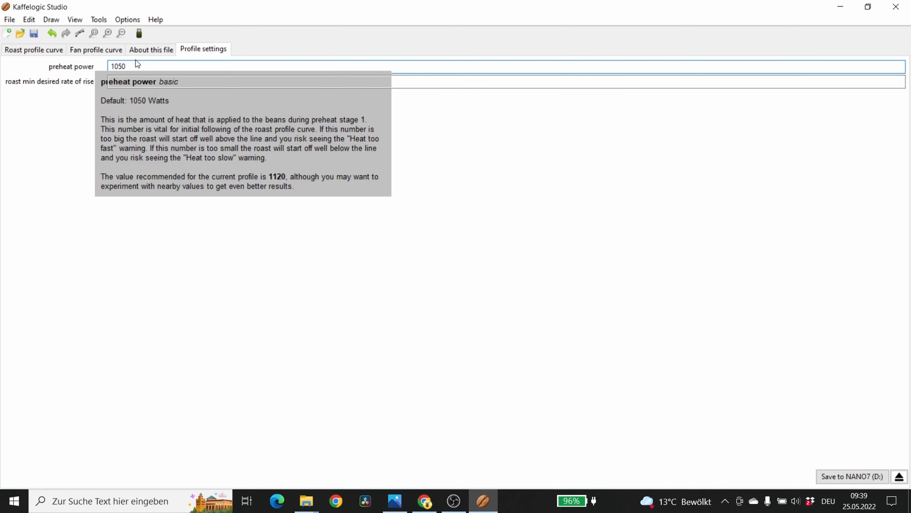
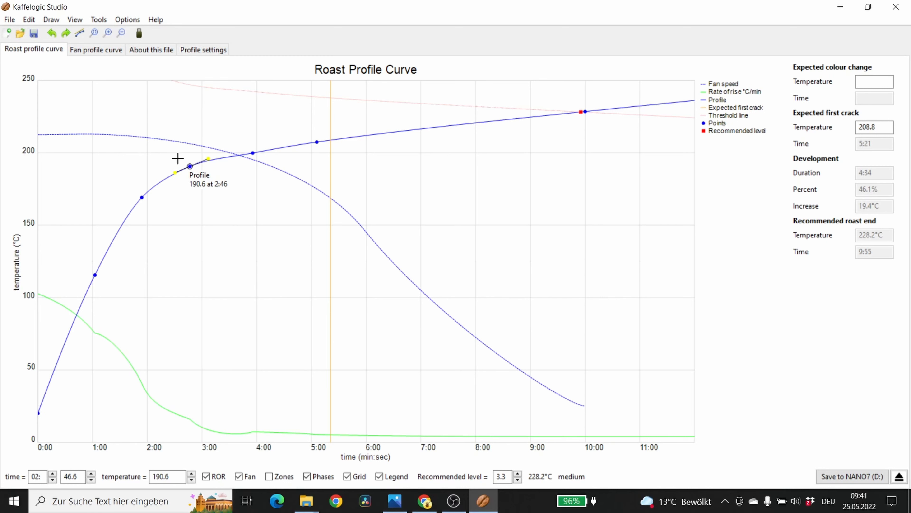
left_click(194, 50)
left_click(137, 66)
mouse_move(87, 70)
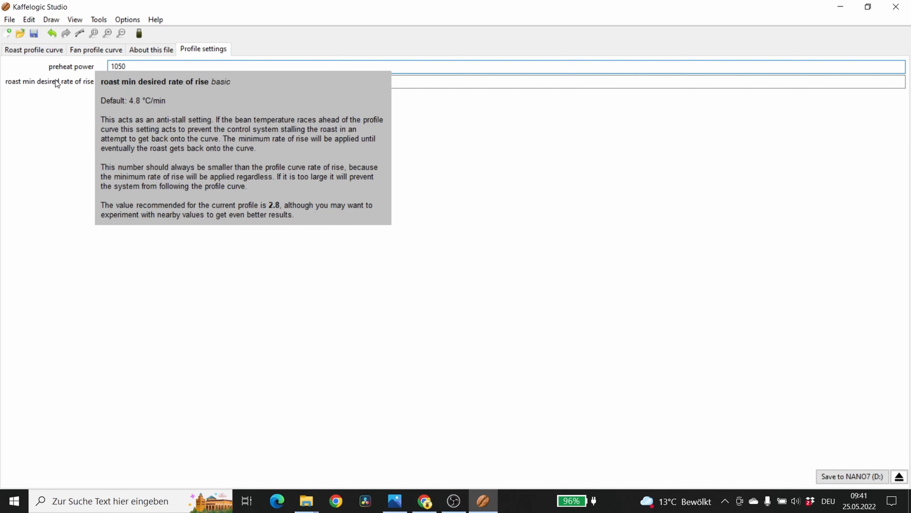
- Compare the rate of rise line on the roast profile curve with the roast min desired rate of rise setting
left_click(36, 53)
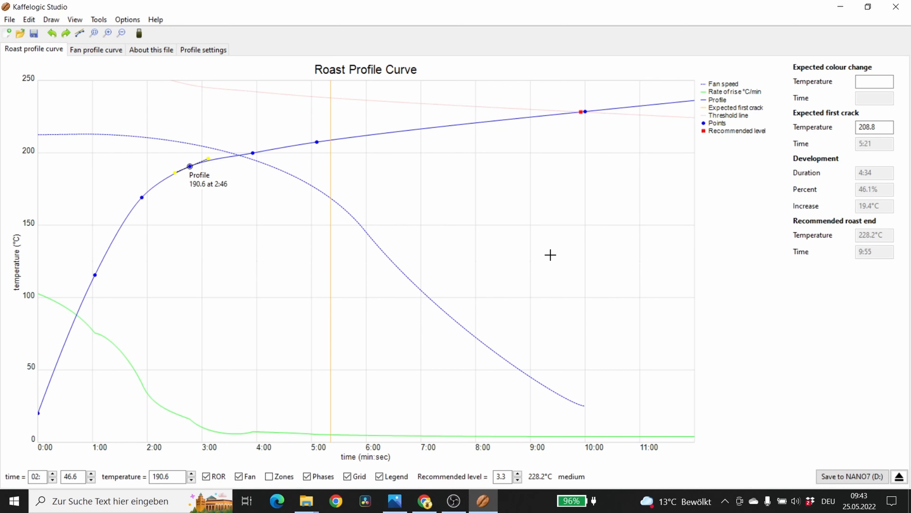
left_click(213, 48)
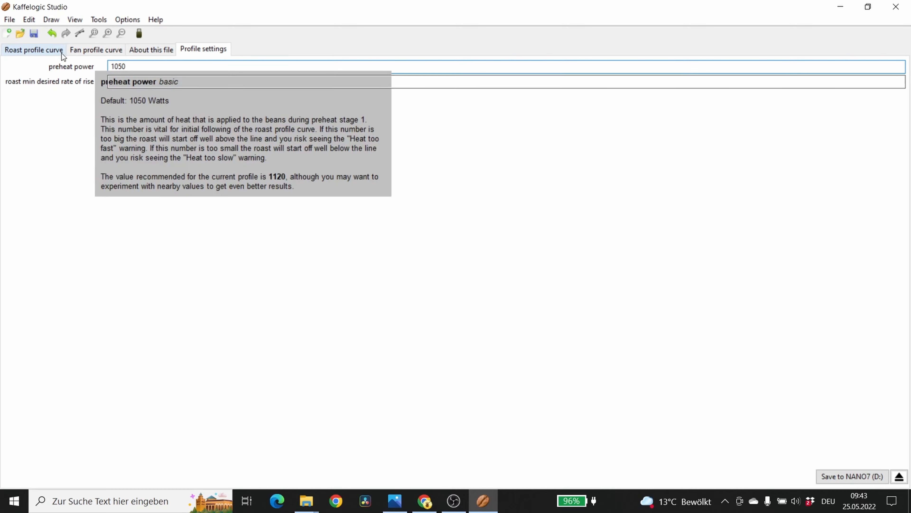
left_click(49, 52)
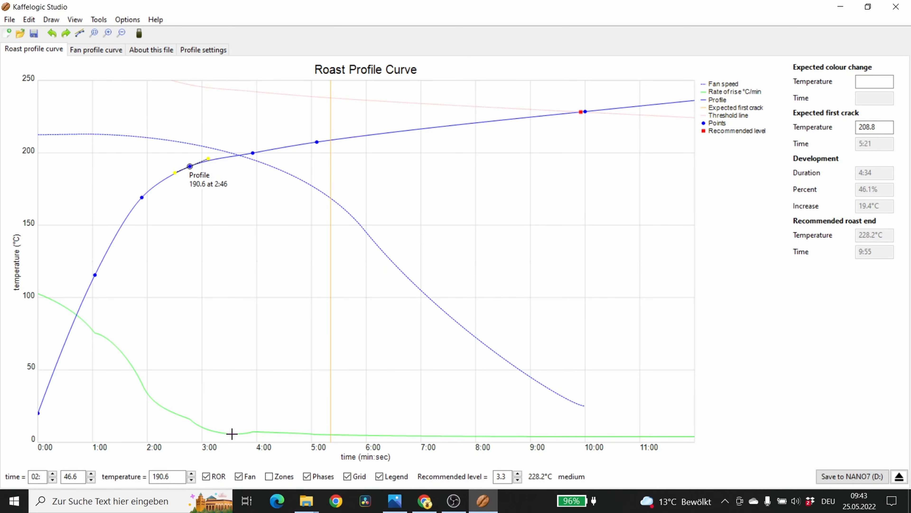
mouse_move(232, 435)
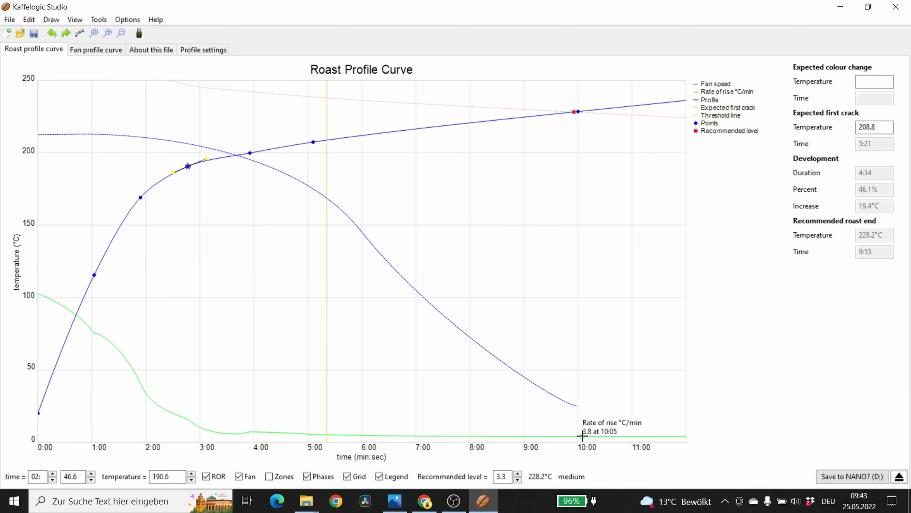
left_click(199, 54)
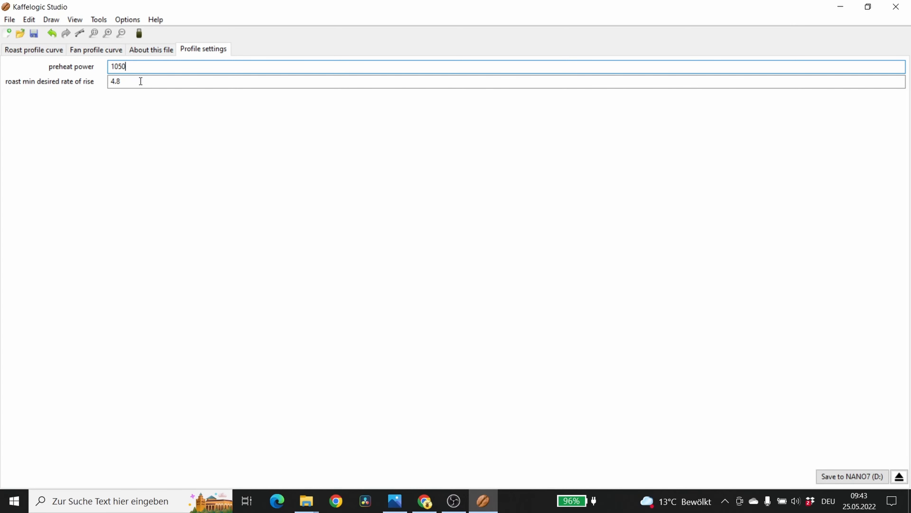
left_click(24, 54)
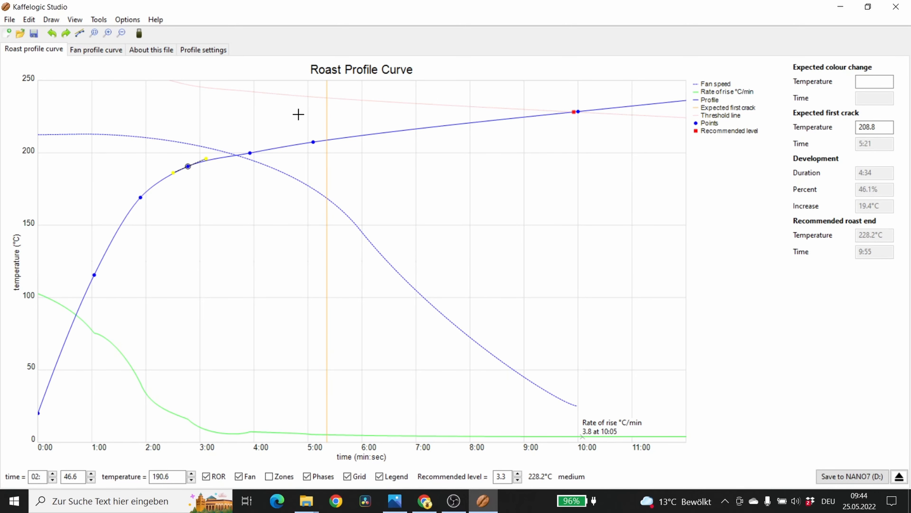
left_click(191, 50)
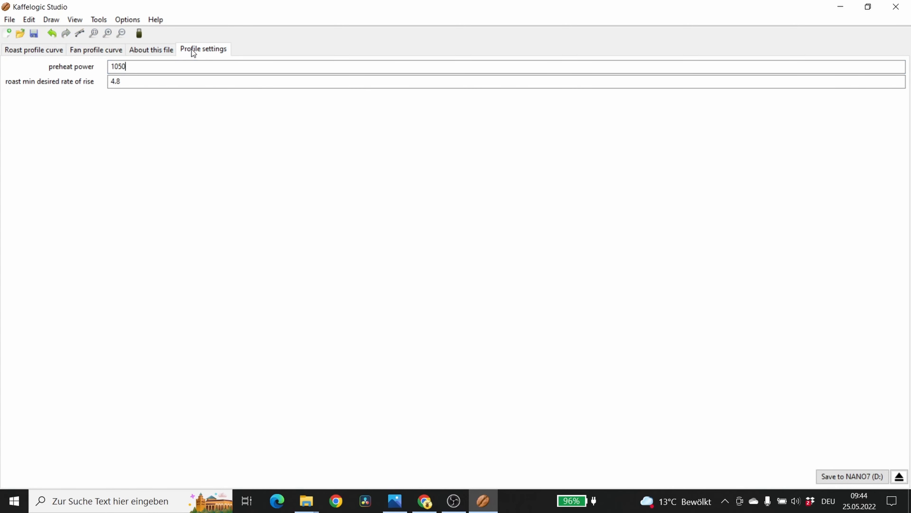
left_click(35, 52)
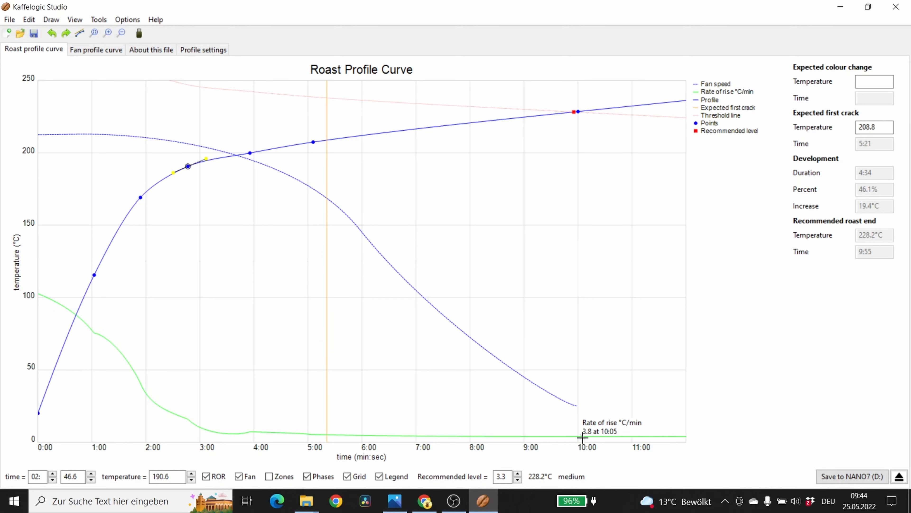
- Set the roast min desired rate of rise to 3.5 and check it against its description and the roast curve
left_click(209, 51)
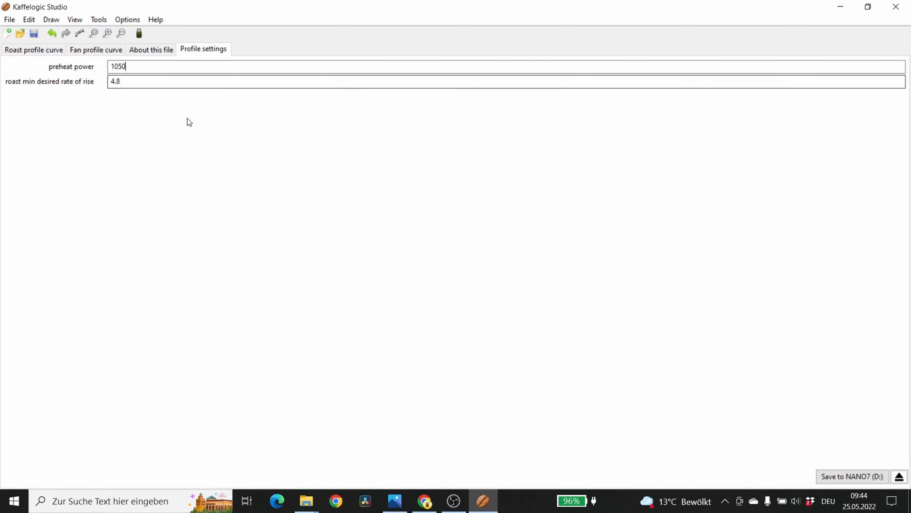
double_click(176, 84)
type("3.5")
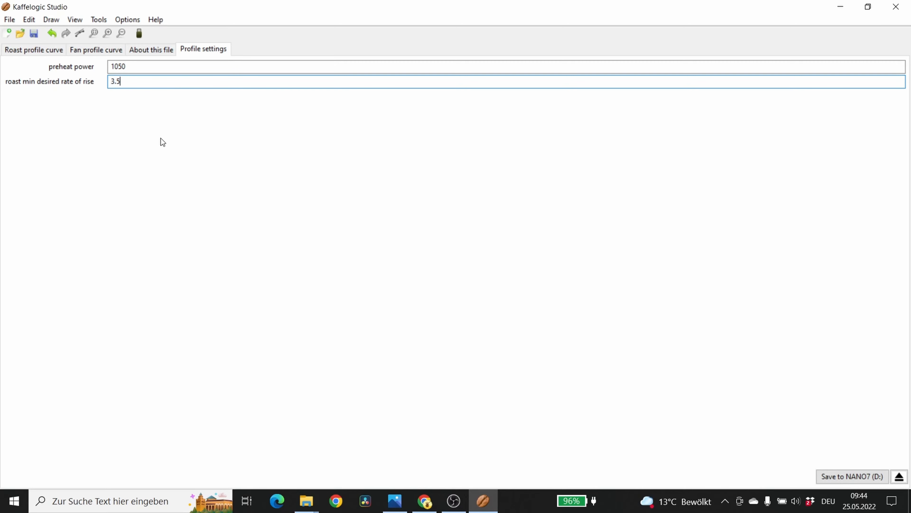
mouse_move(51, 82)
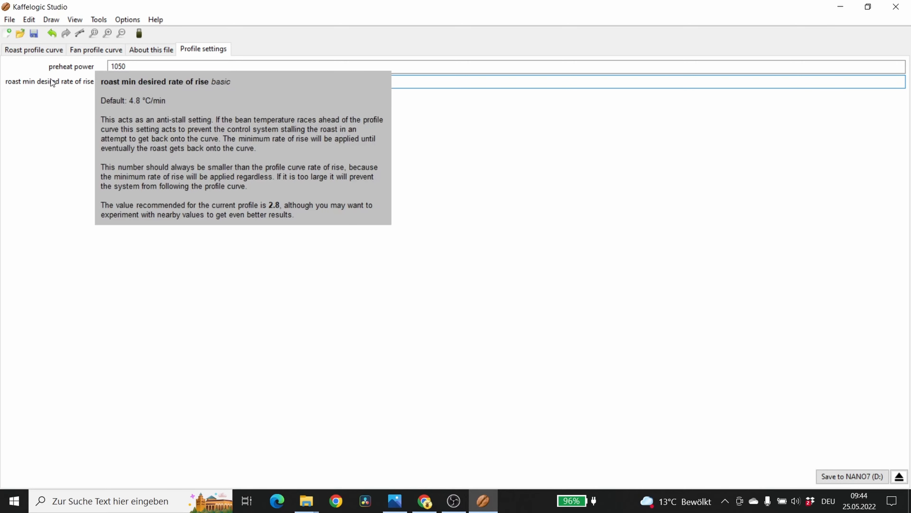
left_click(40, 50)
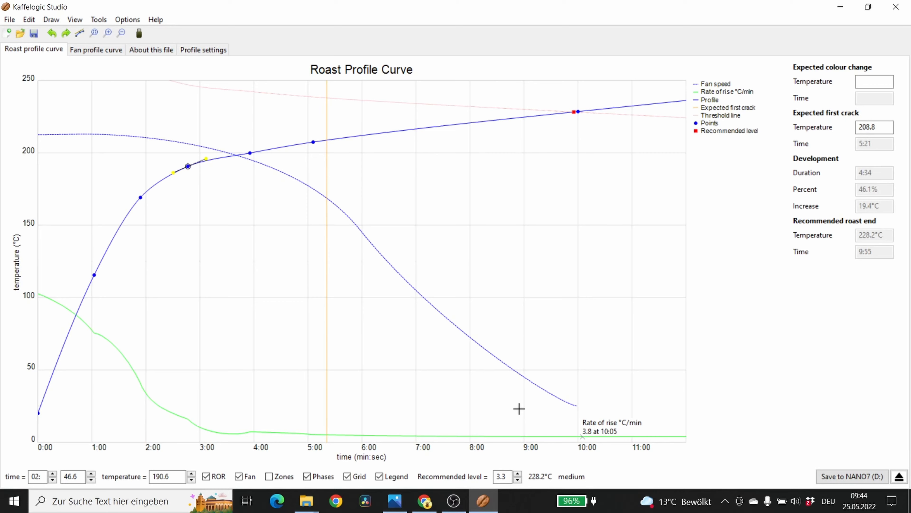
left_click(203, 50)
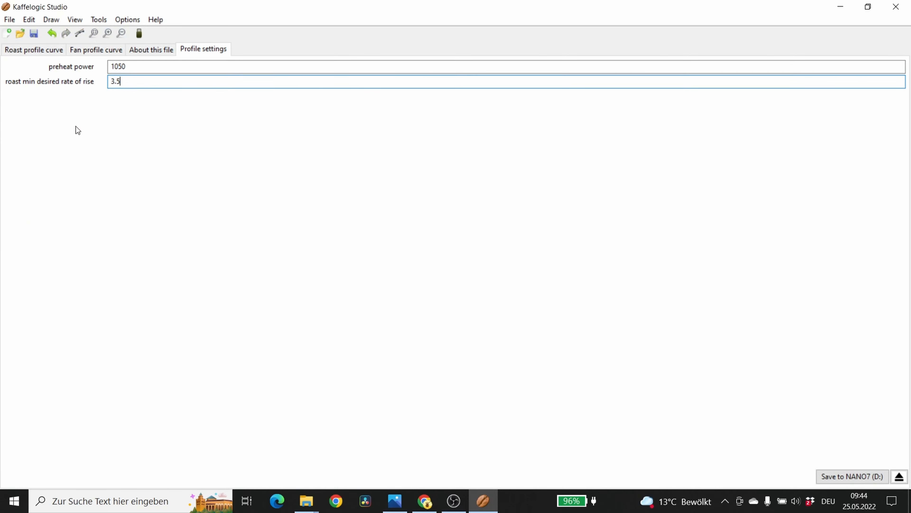
- Set the difficulty level to Advanced and read the descriptions of the zone settings
left_click(122, 20)
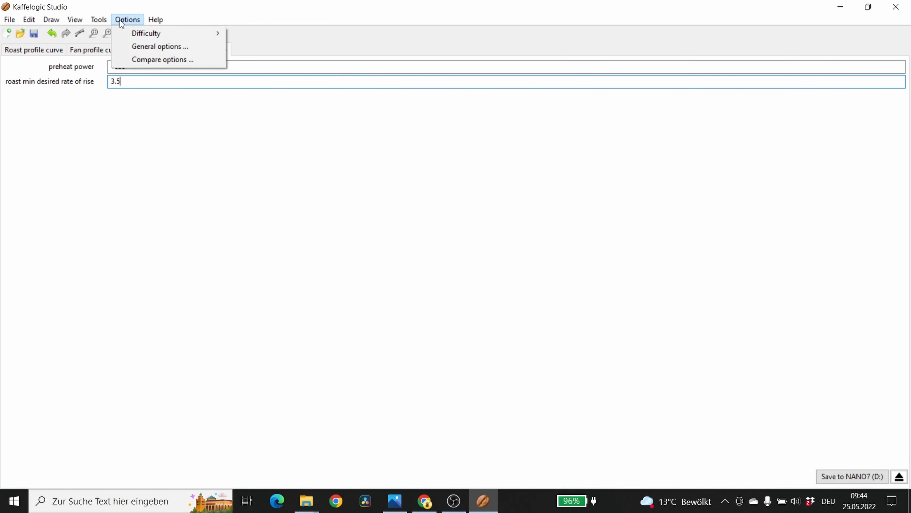
mouse_move(184, 32)
left_click(238, 44)
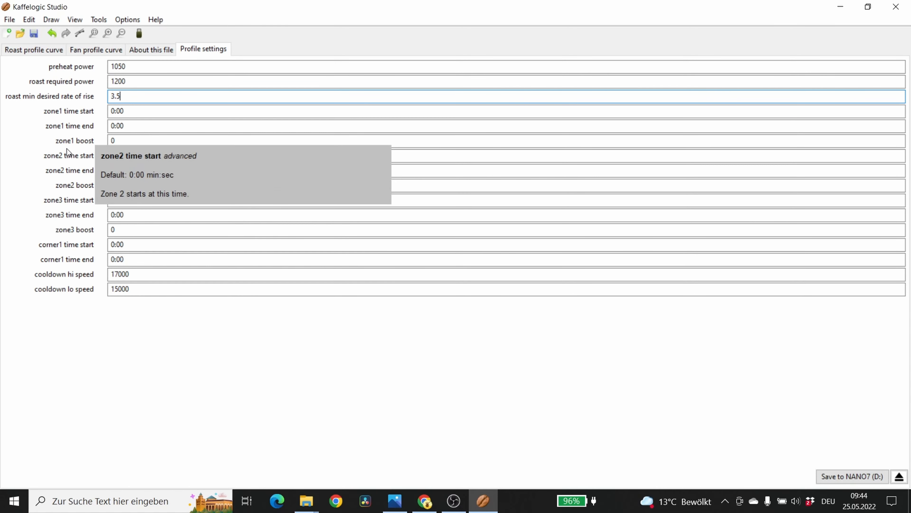
mouse_move(78, 141)
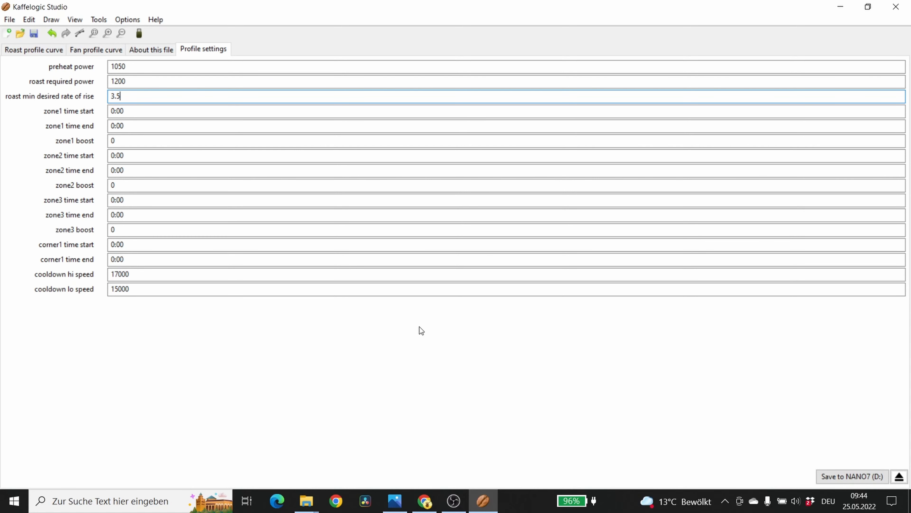
- Check the Zone.JPG roast log in Photos, and set zone 1 in Kaffelogic Studio to start at 8:30 and end at 9:30
left_click(394, 501)
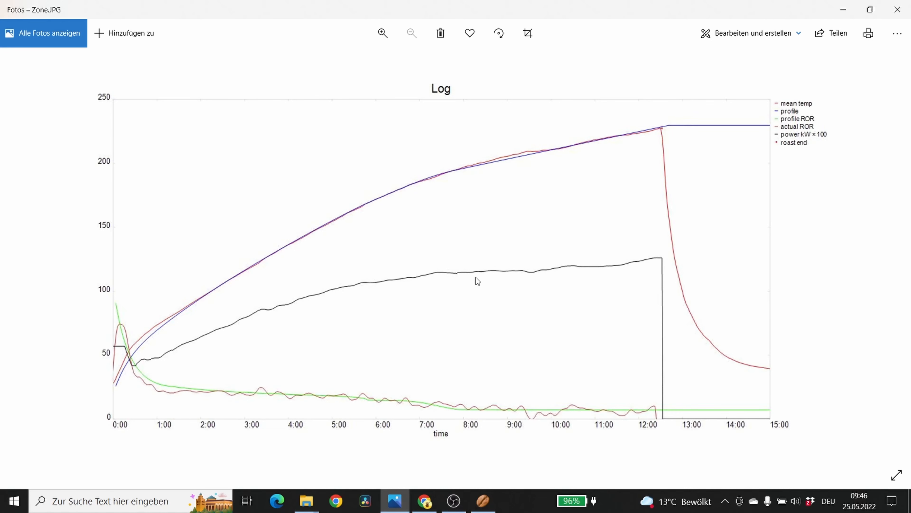
left_click(483, 501)
left_click(175, 111)
double_click(175, 111)
type("8:30")
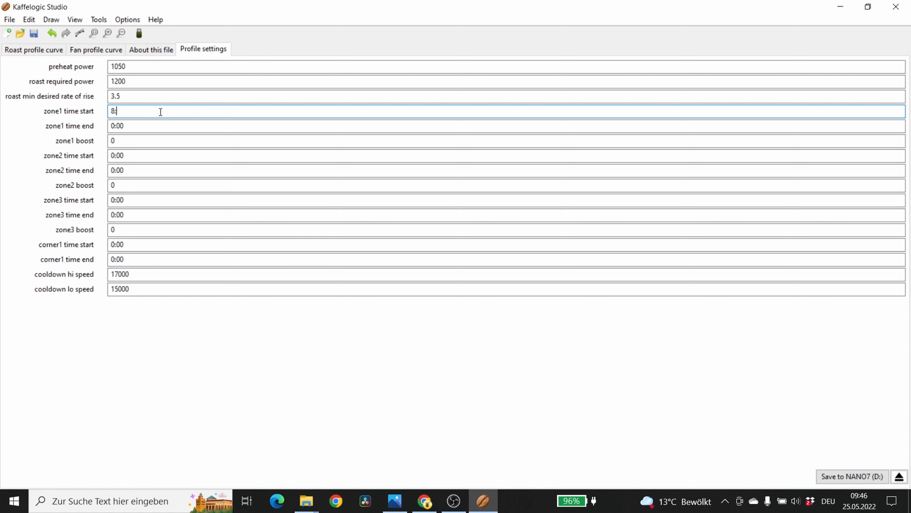
left_click(155, 125)
double_click(155, 125)
type("9:30")
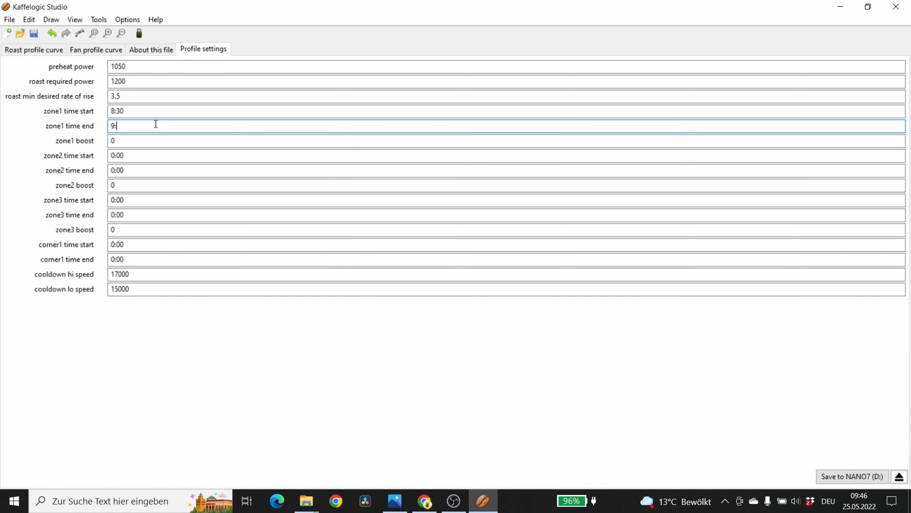
- Set the zone1 boost to -2 and read the descriptions of the boost and corner settings
double_click(148, 139)
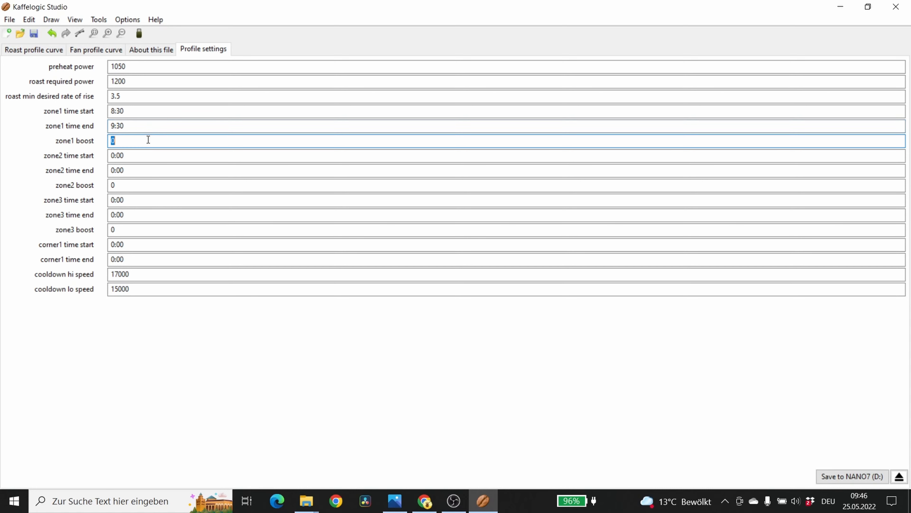
type("-2")
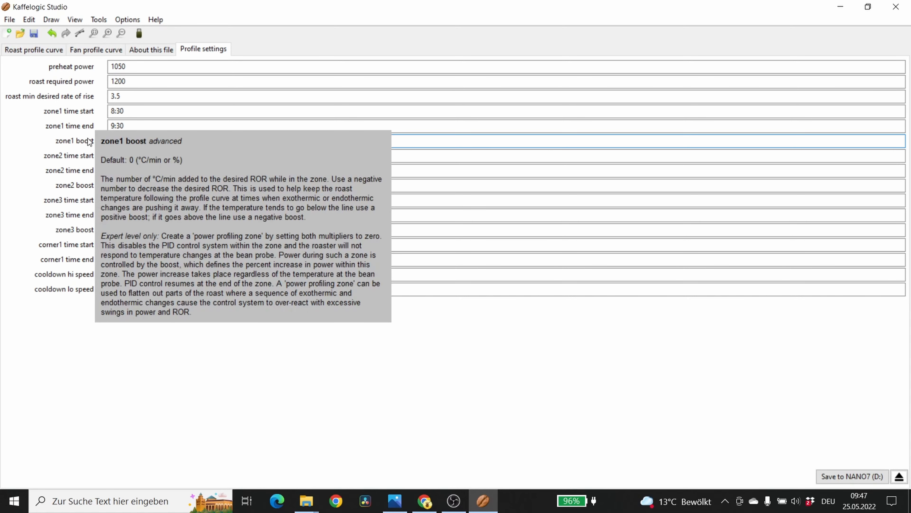
left_click(144, 125)
left_click(142, 112)
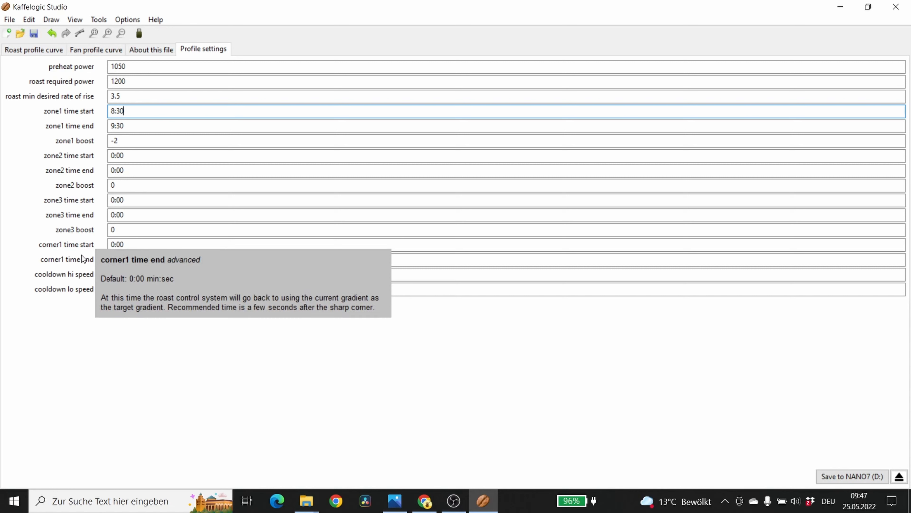
- Check the roast log in Photos, and set corner 1 in Kaffelogic Studio to start at 12:30 and end at 13:15
left_click(395, 501)
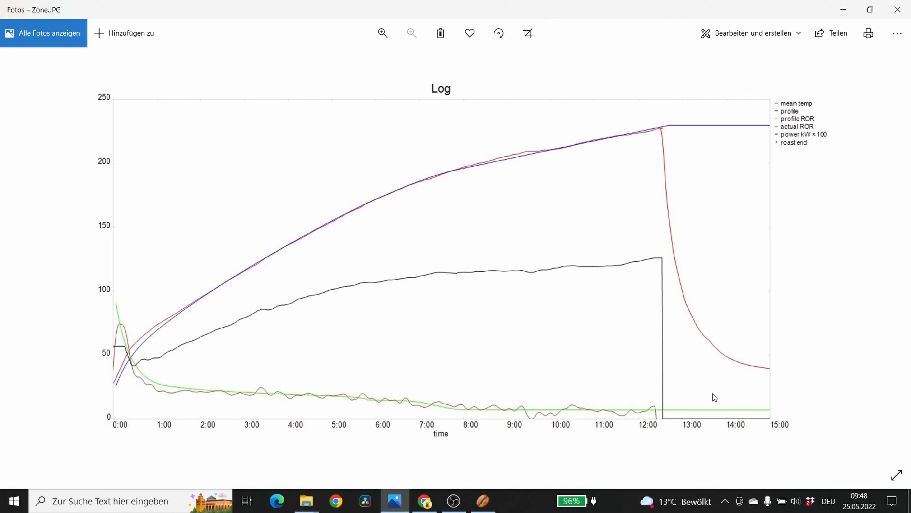
left_click(483, 501)
left_click(185, 247)
type("12:30")
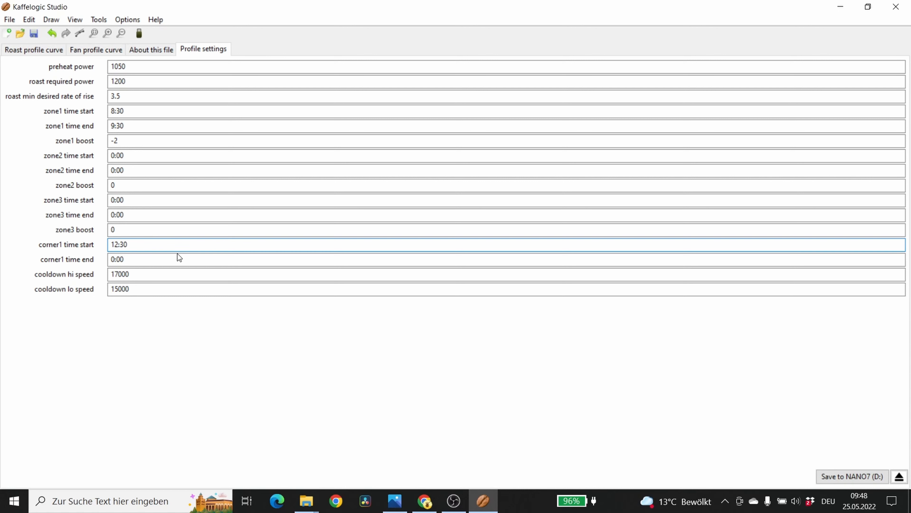
left_click(177, 258)
type("13:15")
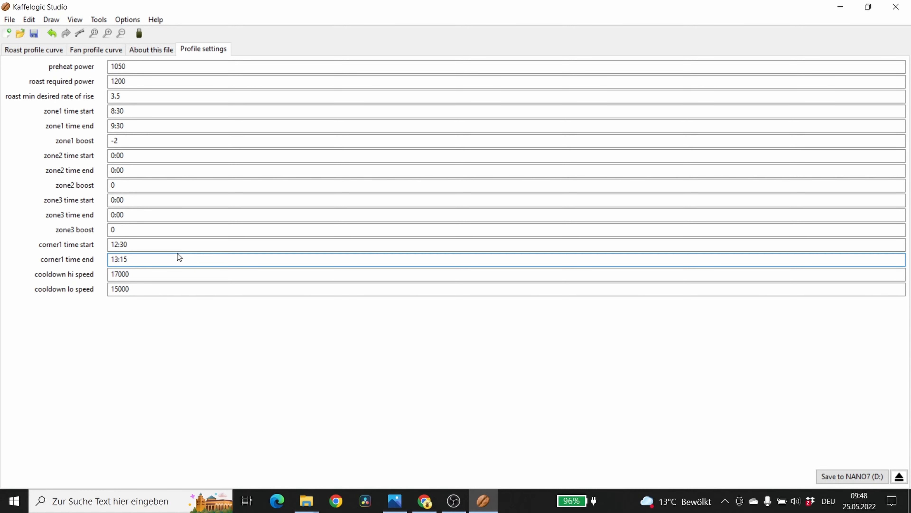
left_click(176, 244)
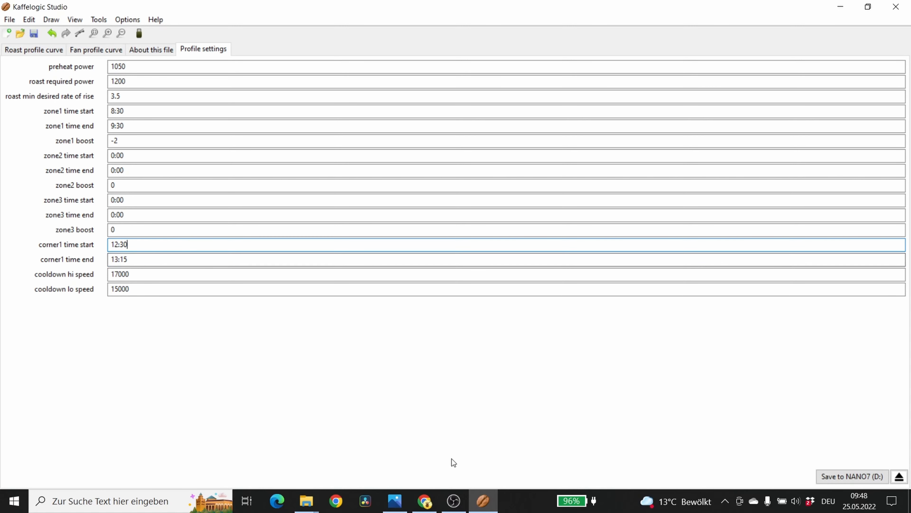
left_click(406, 497)
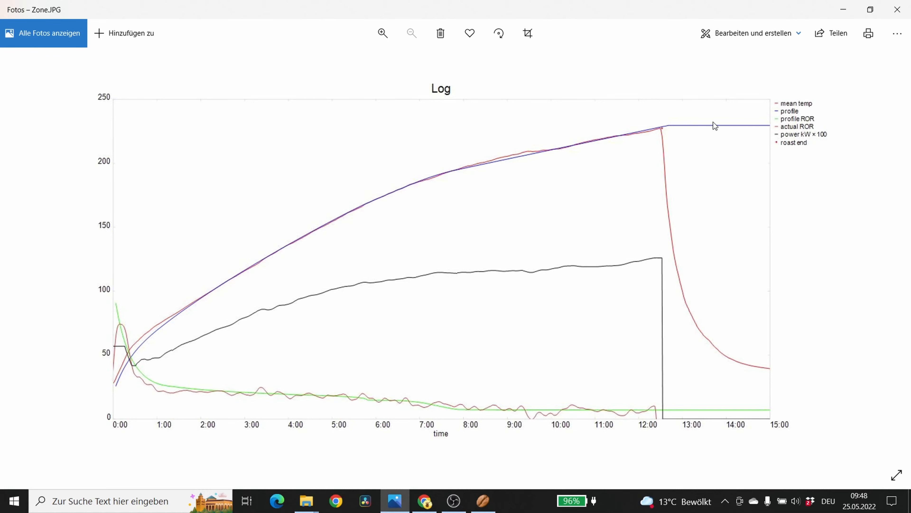
left_click(481, 505)
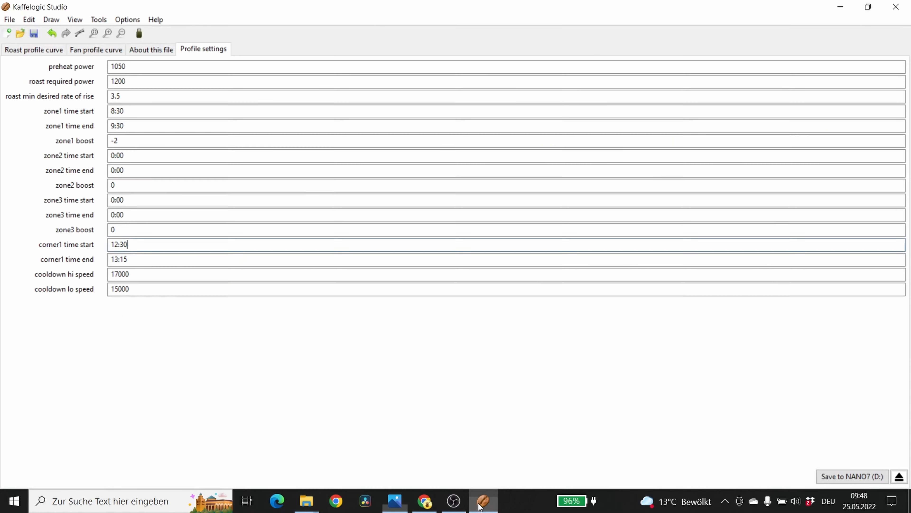
left_click(213, 216)
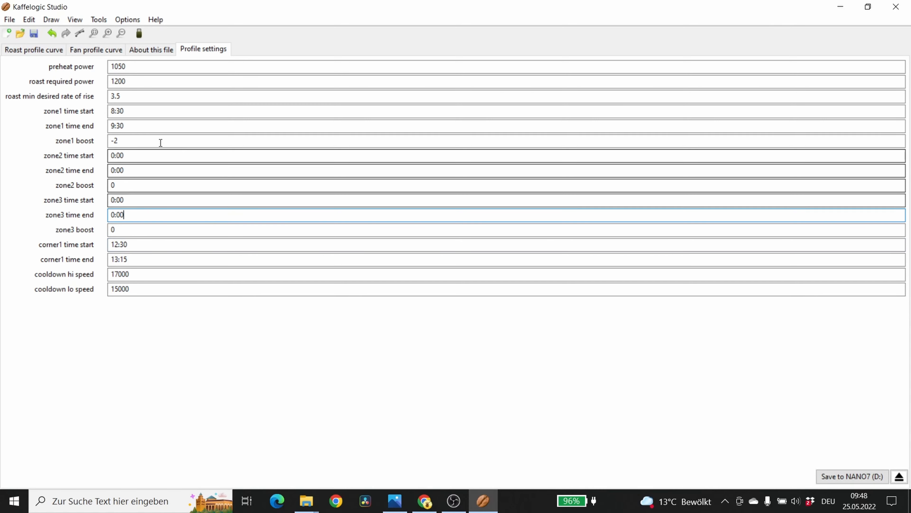
- Check the roast profile curve, return to the profile settings and set the difficulty to Expert
left_click(42, 49)
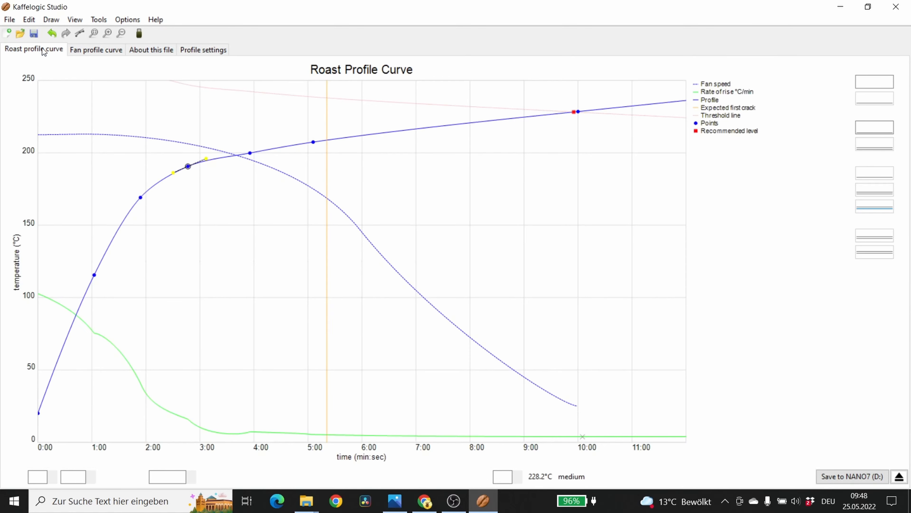
left_click(201, 52)
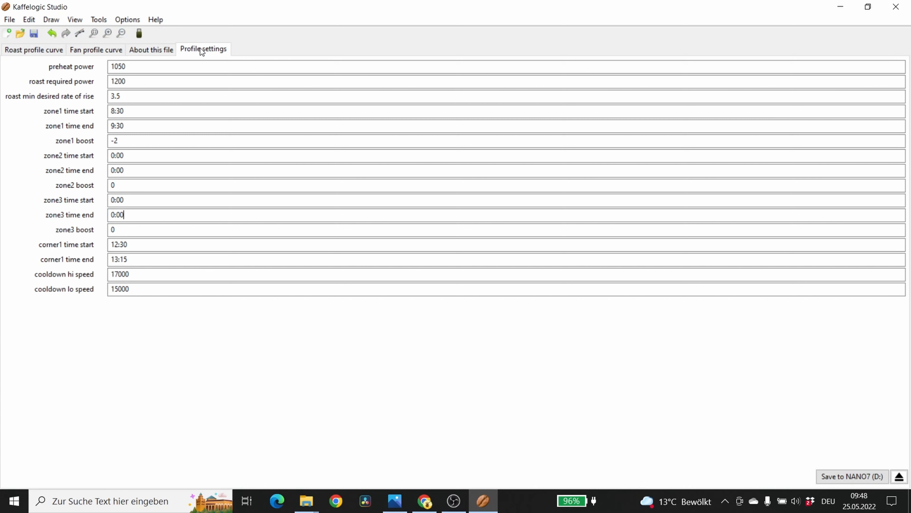
left_click(139, 25)
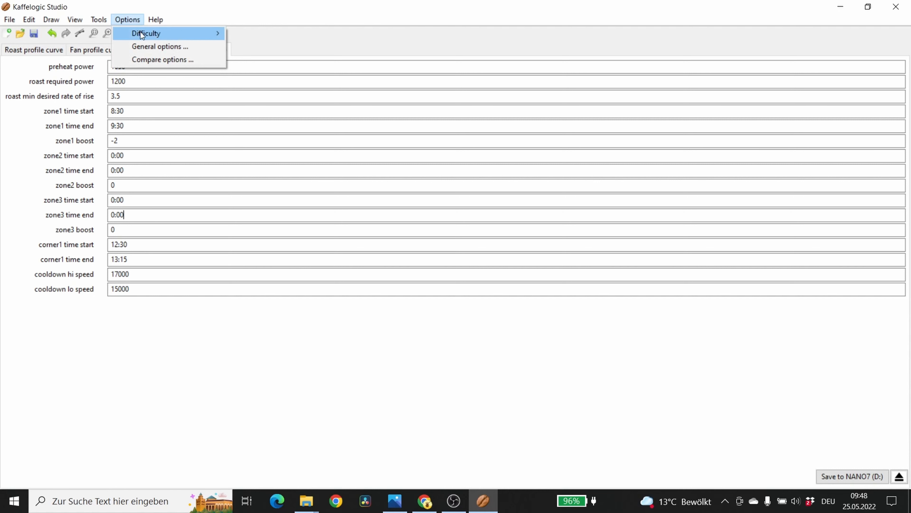
mouse_move(209, 34)
left_click(244, 58)
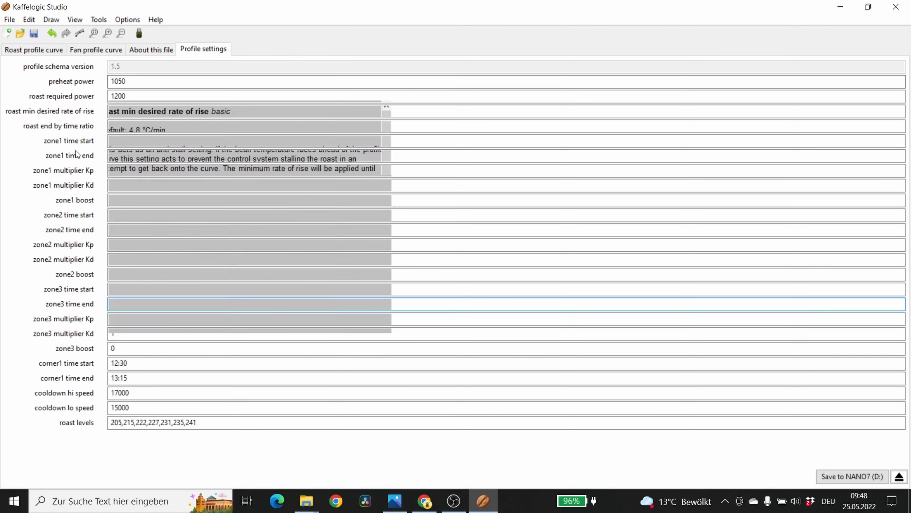
- Read the description of the roast end by time ratio setting and examine the threshold line on the roast profile curve
mouse_move(80, 129)
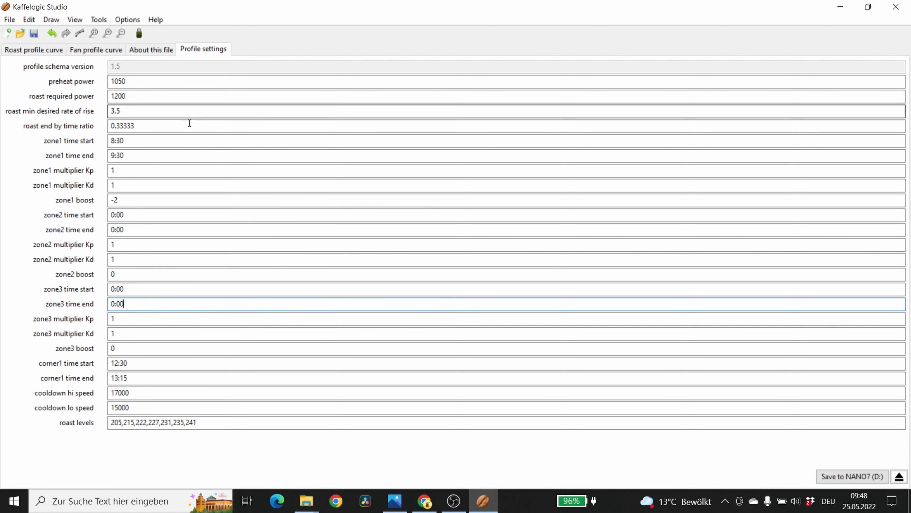
left_click(188, 124)
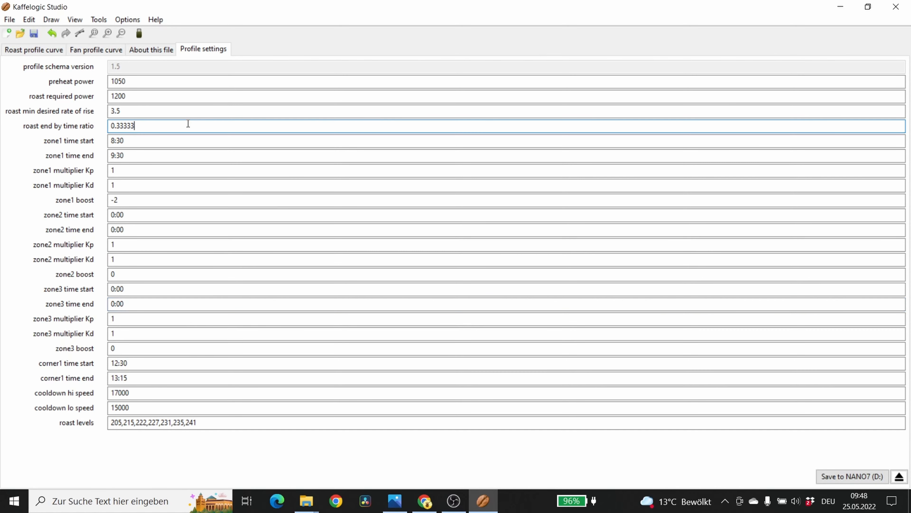
mouse_move(71, 126)
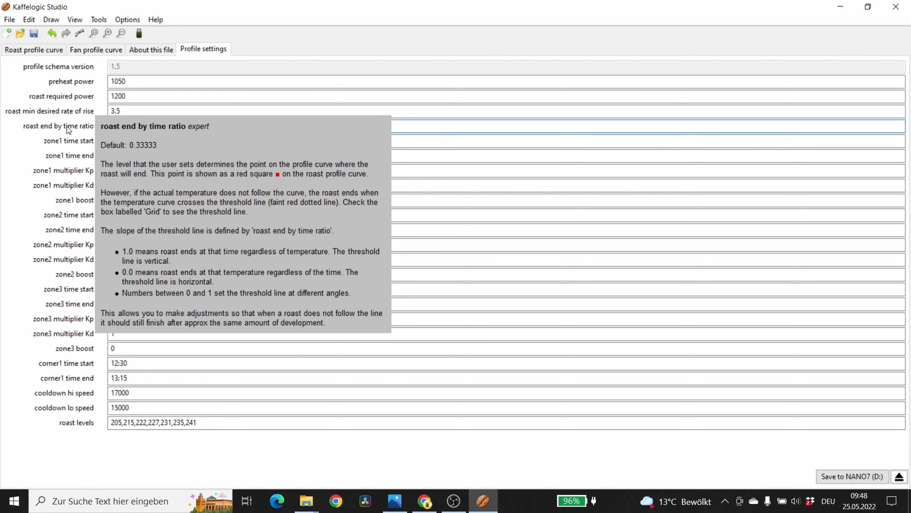
left_click(53, 50)
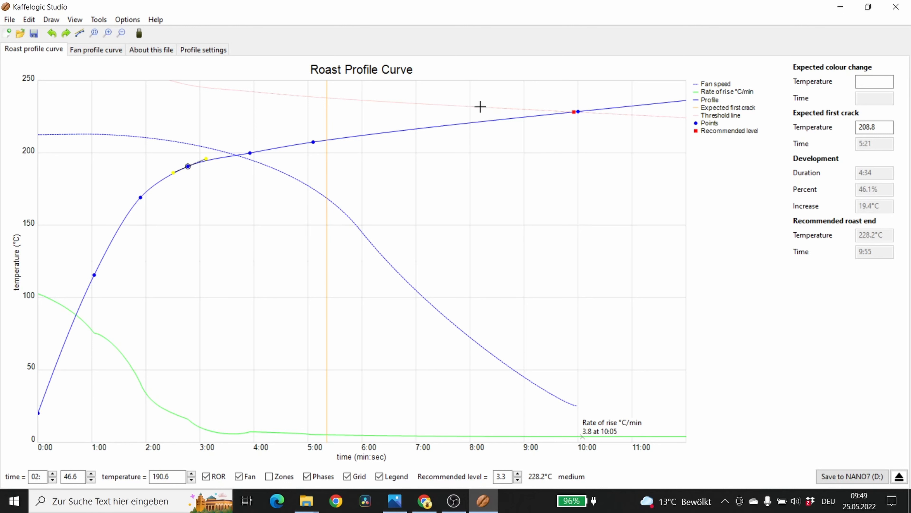
- Set the roast end by time ratio to 1 and inspect the threshold line on the roast profile curve
left_click(210, 50)
double_click(179, 125)
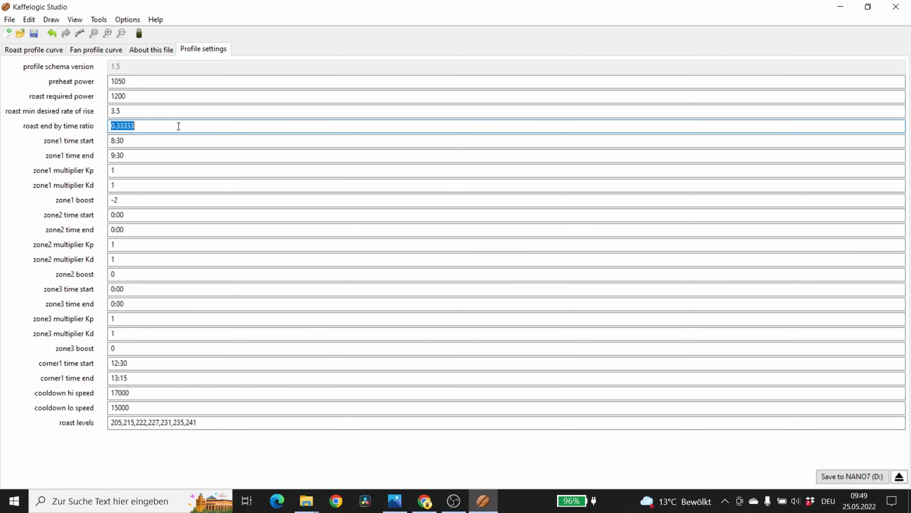
type("1")
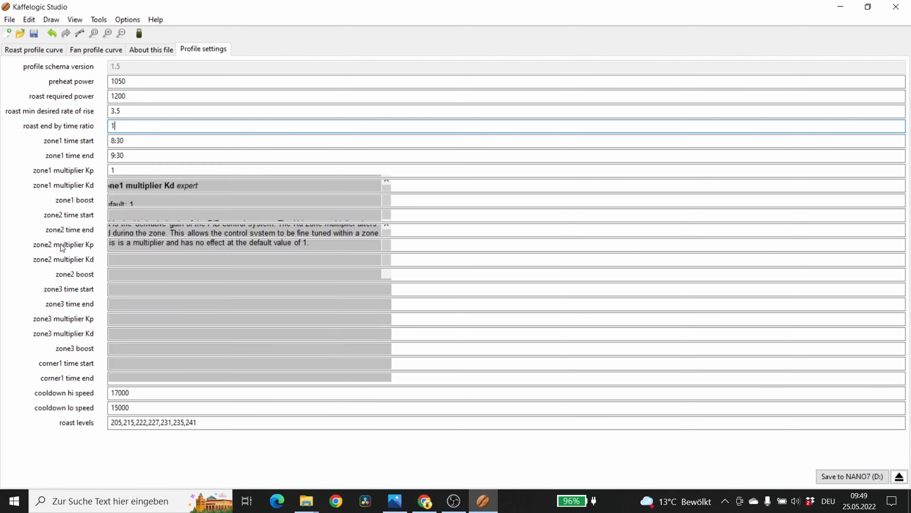
left_click(140, 189)
left_click(27, 51)
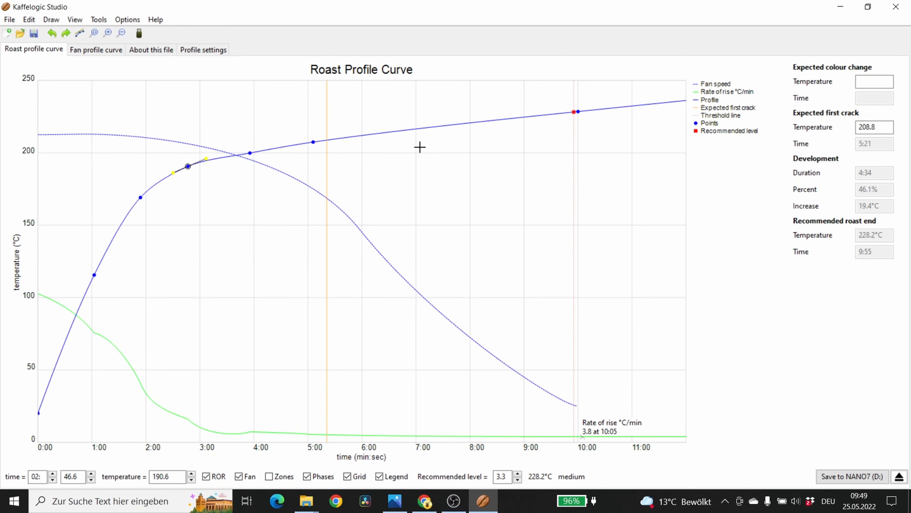
- Set the roast end by time ratio to 0, check the threshold line on the roast curve, and return to the profile settings
left_click(206, 55)
double_click(165, 124)
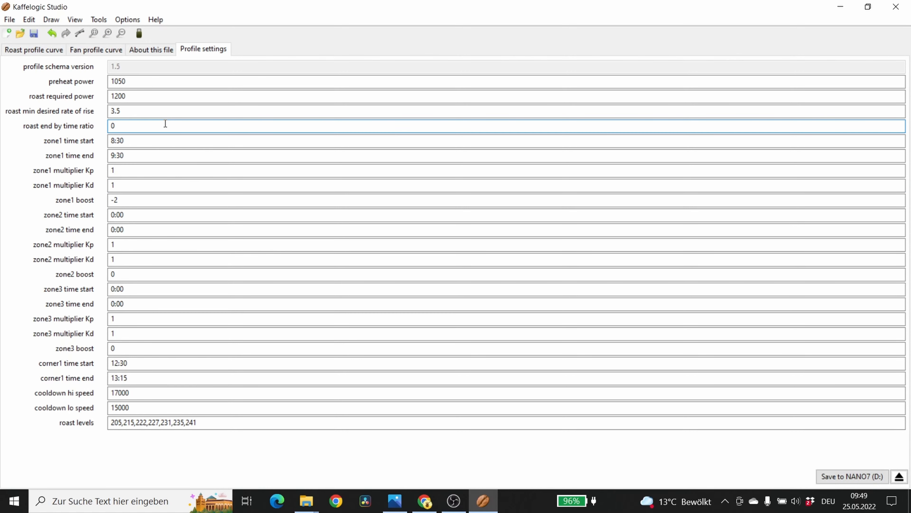
type("0")
left_click(55, 53)
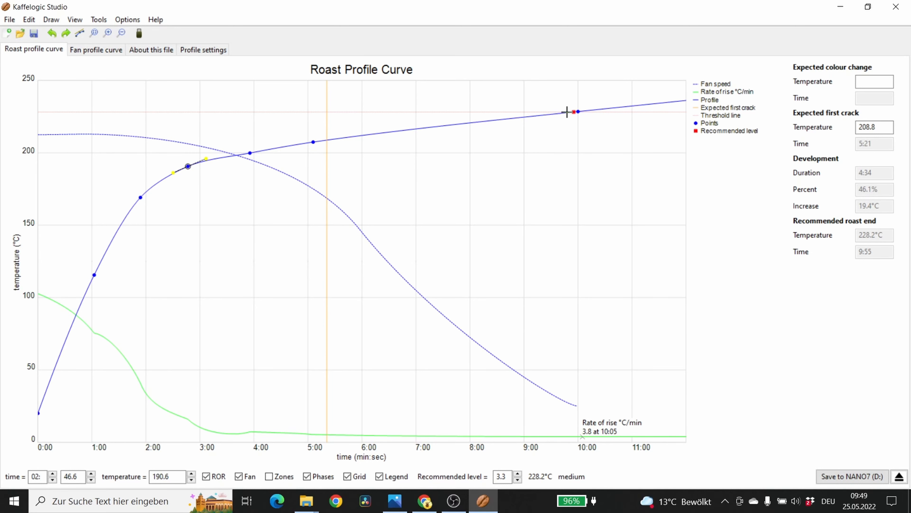
left_click(204, 46)
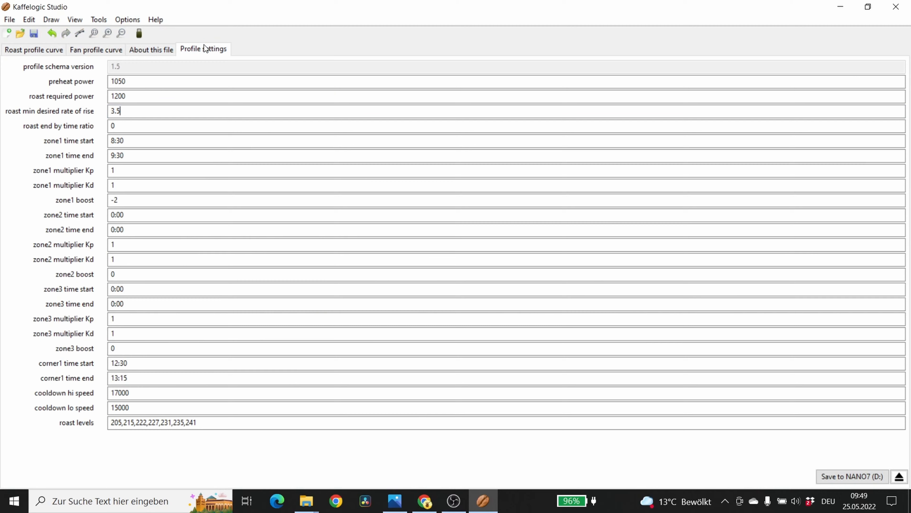
left_click(186, 127)
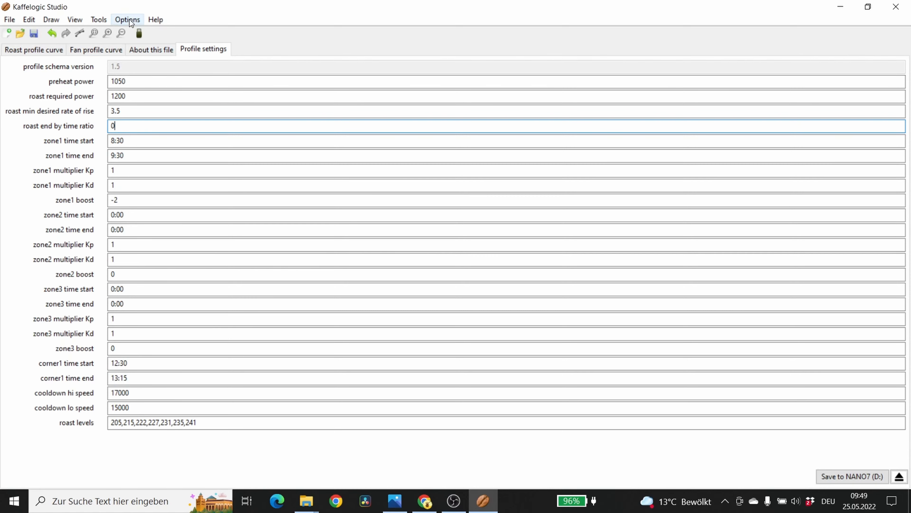
- Switch the difficulty to Engineer and look through the full list of profile settings and their descriptions
left_click(138, 20)
mouse_move(186, 33)
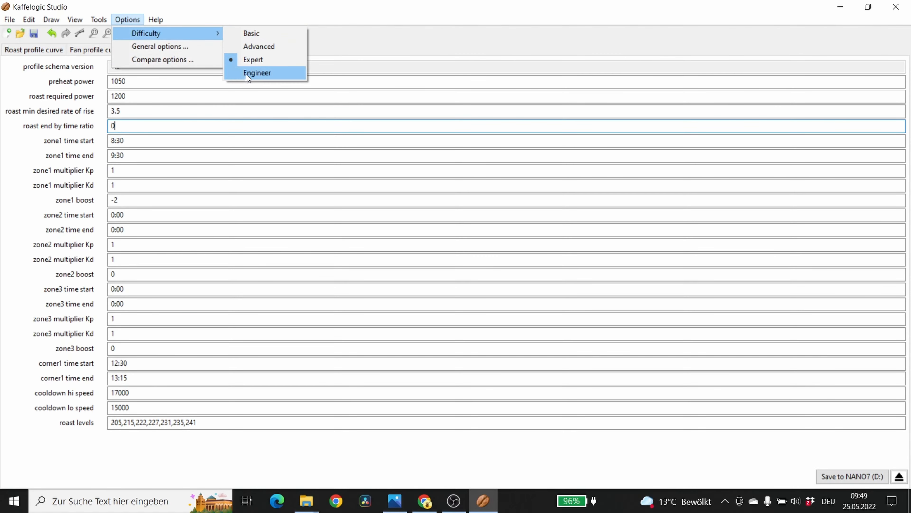
left_click(247, 73)
scroll(87, 303, "down", 7)
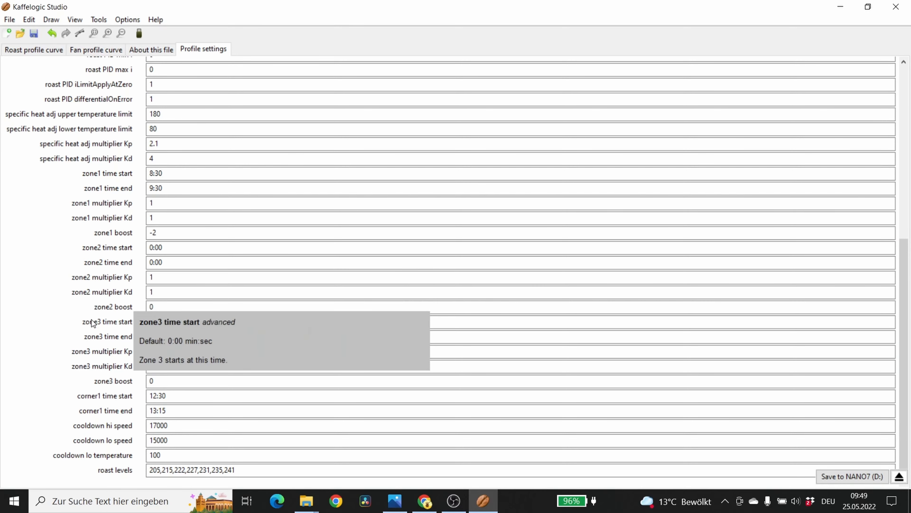
scroll(93, 308, "up", 7)
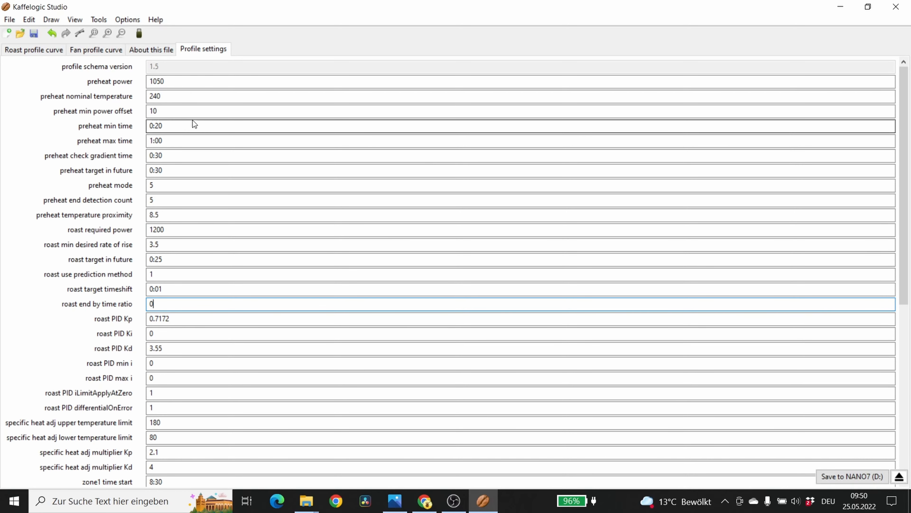
scroll(104, 273, "down", 1)
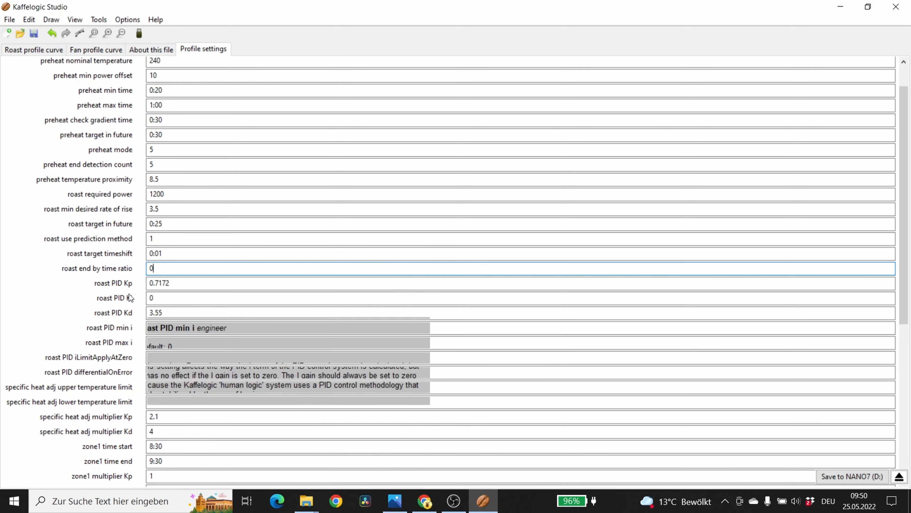
scroll(108, 162, "up", 1)
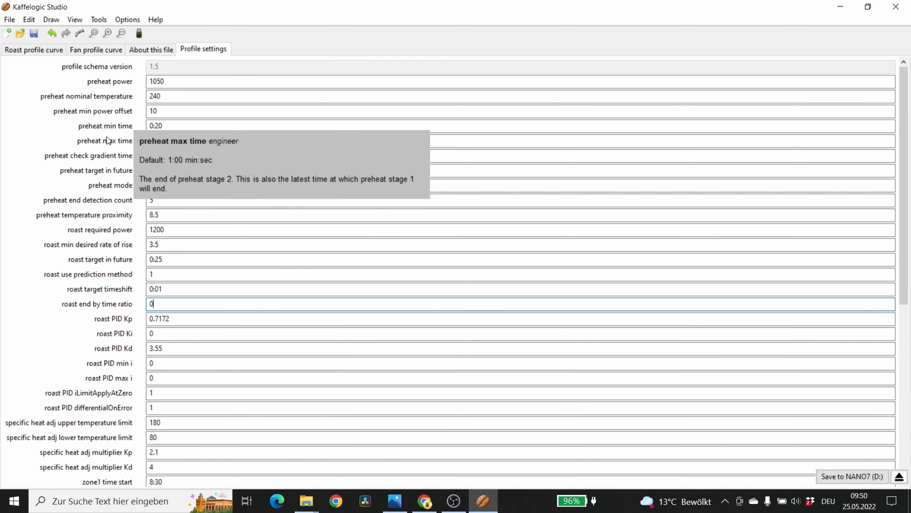
scroll(96, 277, "down", 7)
scroll(96, 280, "down", 2)
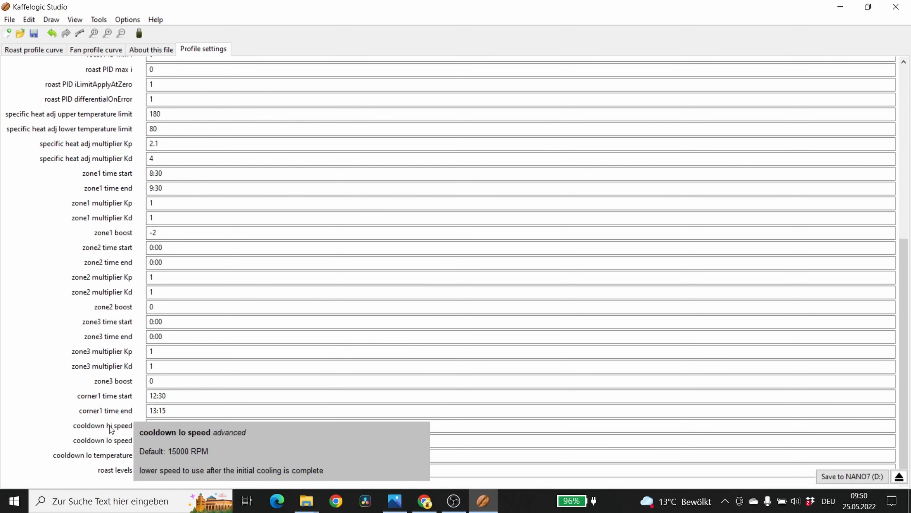
scroll(90, 120, "up", 10)
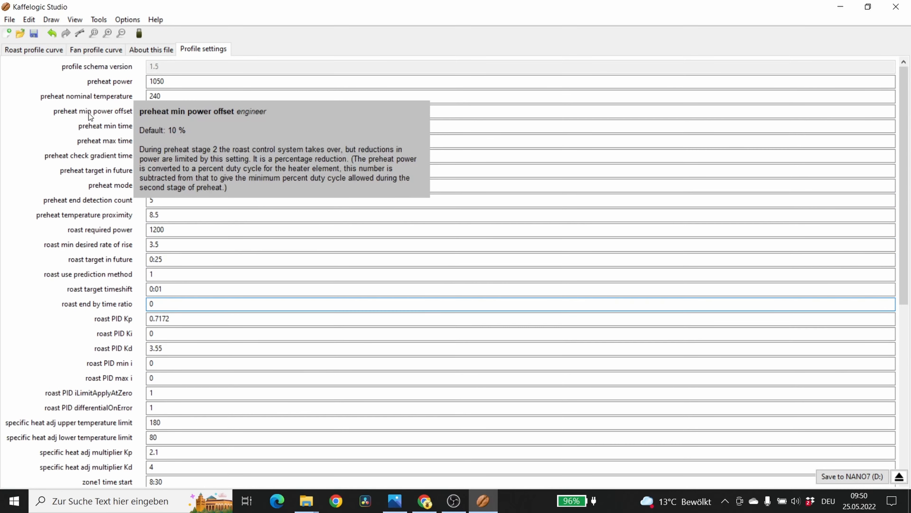
- Start saving the profile from the roast curve view, read the recommendation on roast min desired rate of rise, and cancel the save
left_click(48, 50)
left_click(9, 20)
left_click(33, 72)
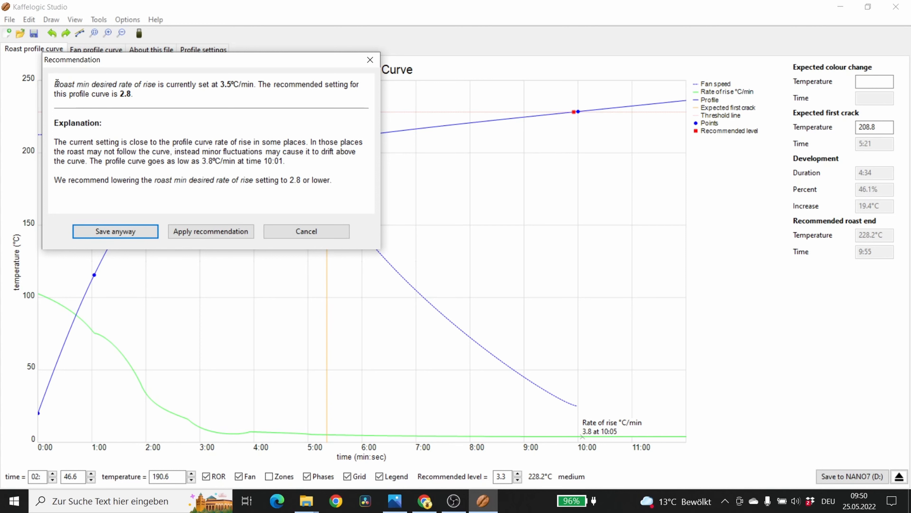
left_click_drag(54, 84, 141, 97)
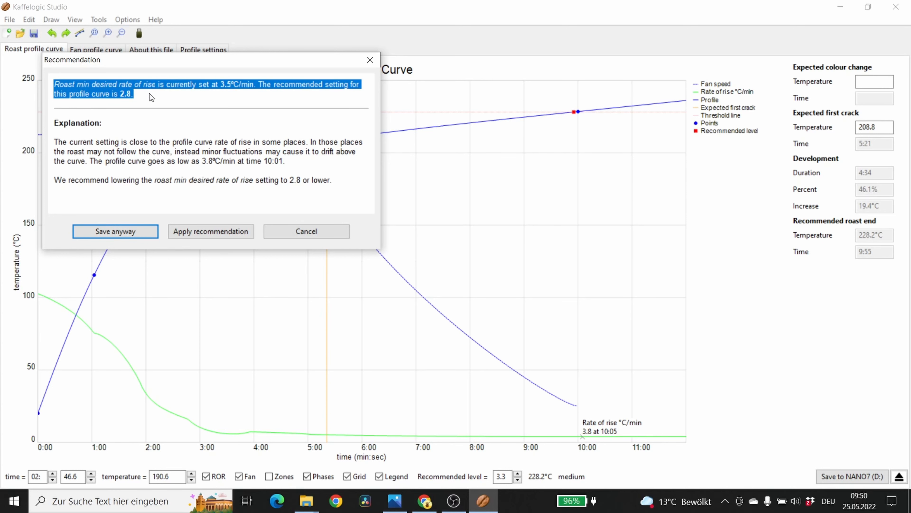
left_click(150, 95)
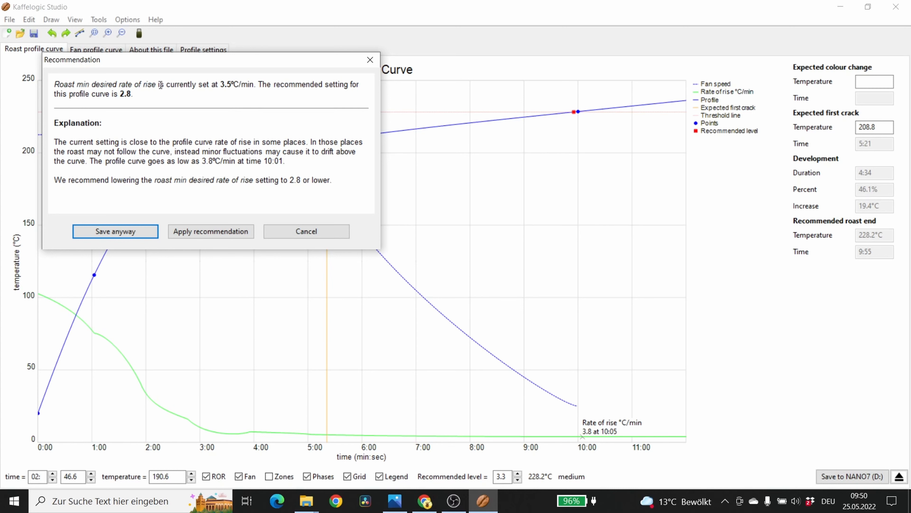
left_click_drag(58, 85, 337, 95)
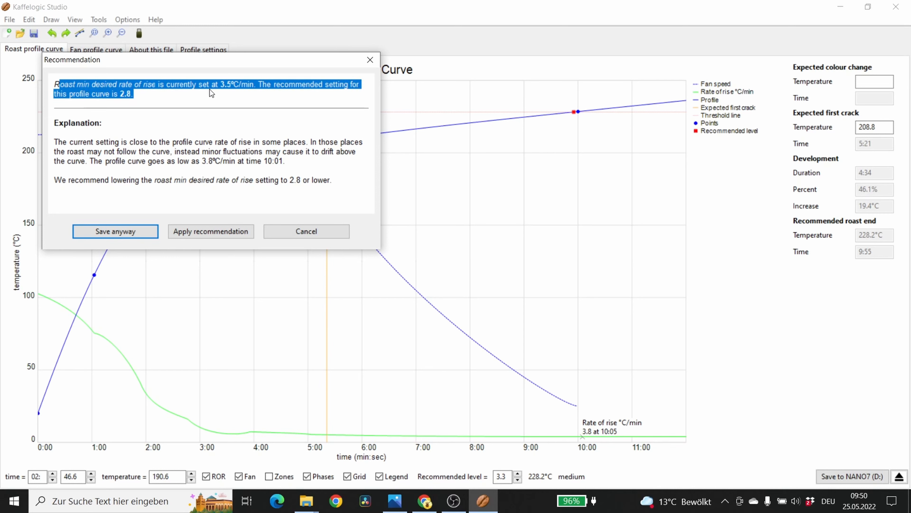
mouse_move(142, 94)
left_mouse_down()
mouse_move(95, 86)
mouse_move(136, 97)
left_mouse_up()
left_click(284, 233)
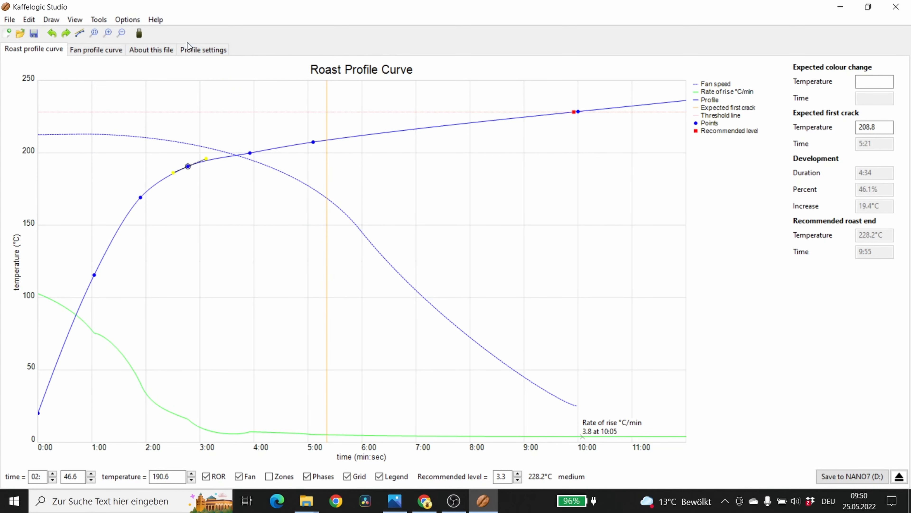
- Set the difficulty to Basic and the roast min desired rate of rise to 2.8 in the profile settings
left_click(190, 49)
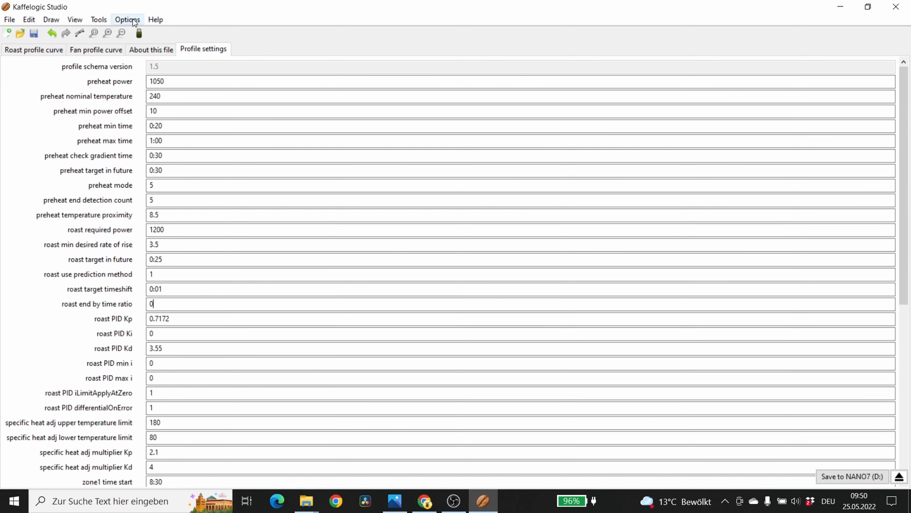
left_click(135, 22)
mouse_move(154, 33)
left_click(251, 33)
left_click(161, 79)
type("2.8")
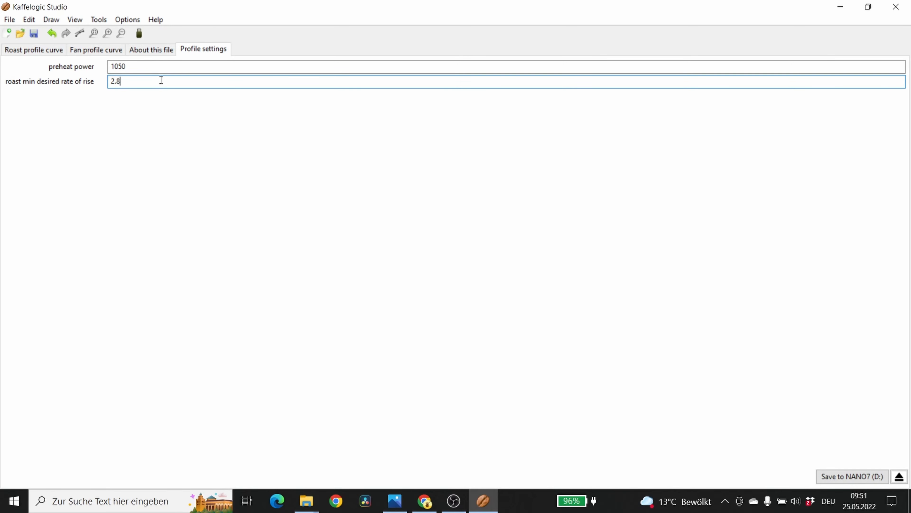
left_click(168, 68)
- Return to the roast profile curve and save the profile as Tutorial in the roast-profiles folder on NANO7 (D:)
left_click(10, 19)
mouse_move(29, 23)
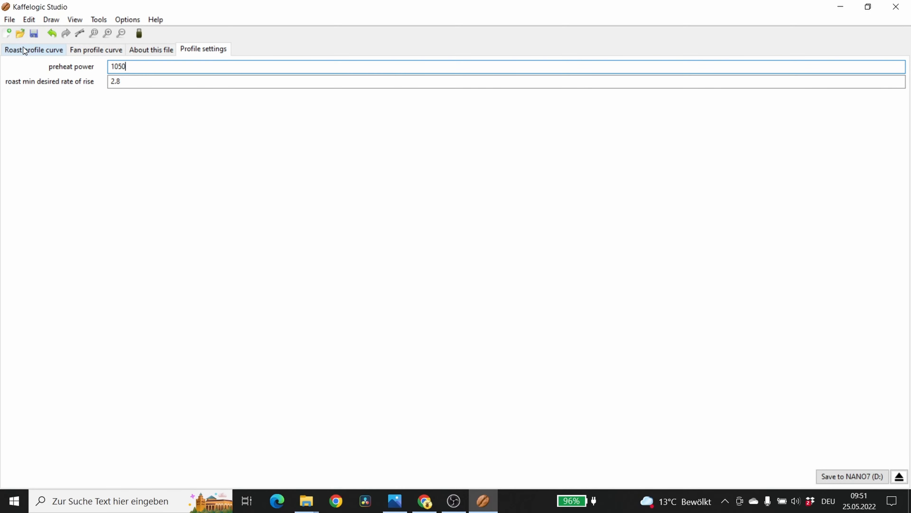
left_click(23, 48)
left_click(9, 20)
left_click(30, 85)
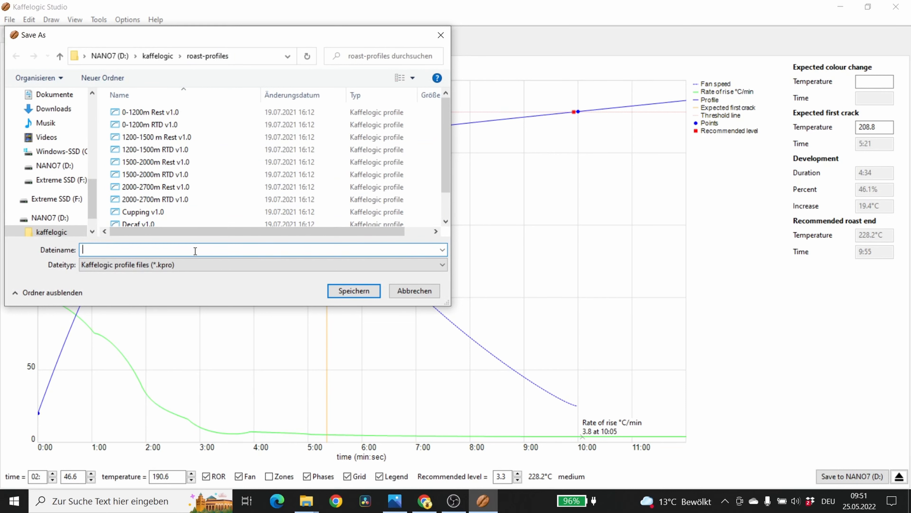
type("Tutorial")
left_click(370, 291)
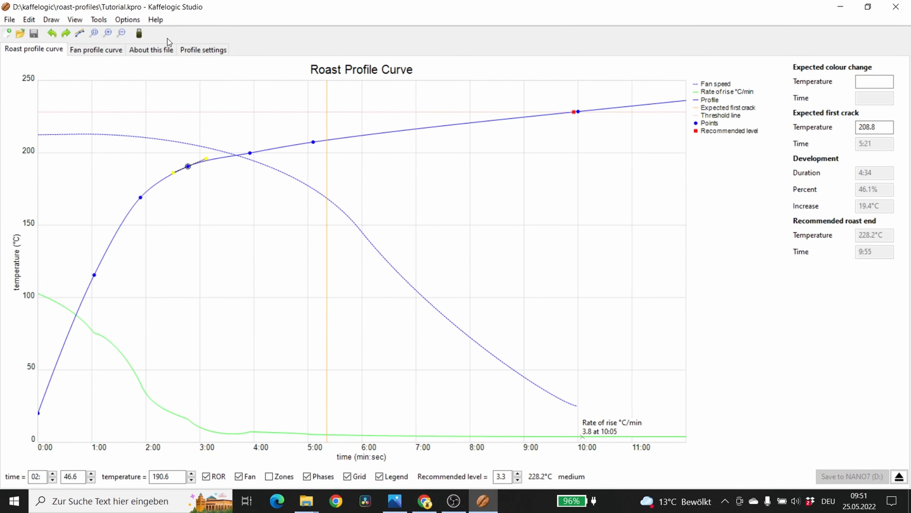
- Look through the logs and profiles stored on the NANO7 drive, and close the overview
left_click(139, 33)
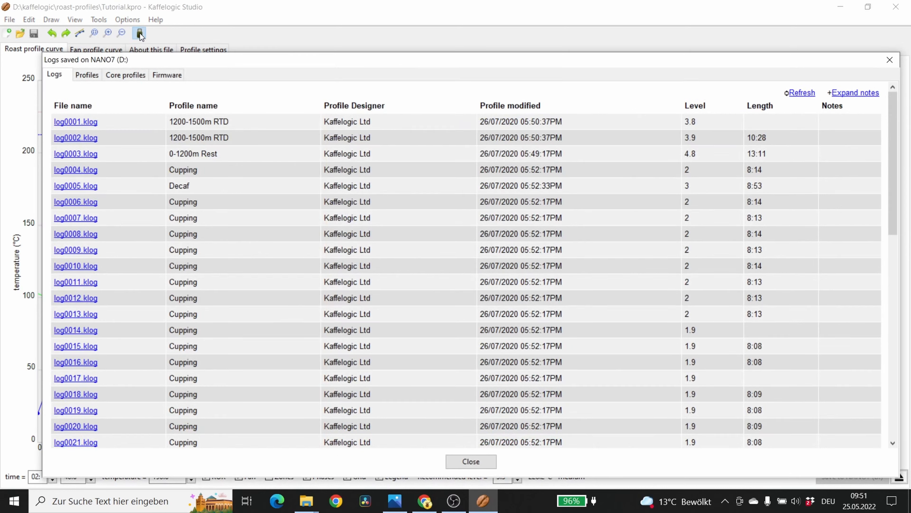
left_click(87, 75)
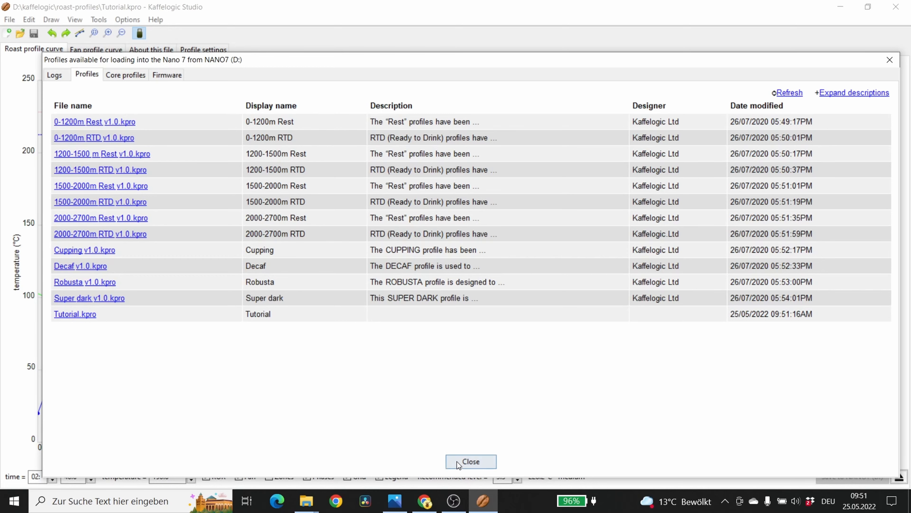
left_click(463, 461)
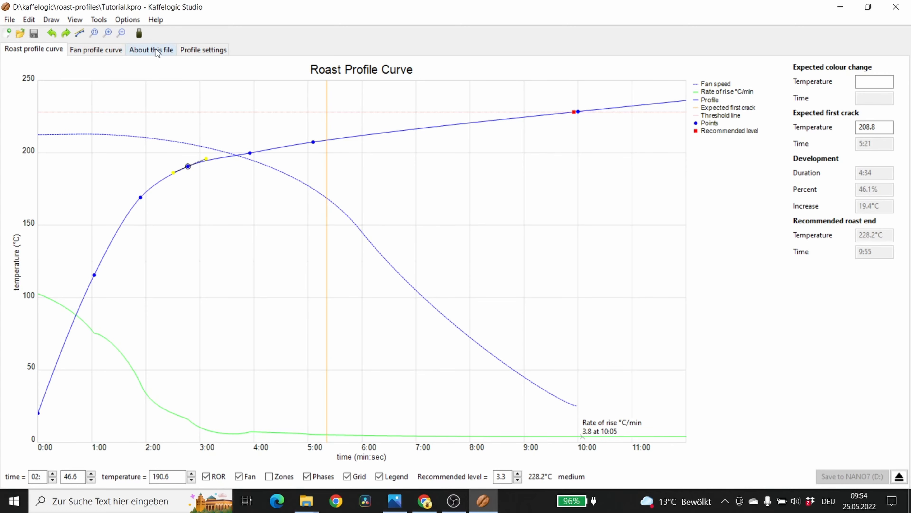
- Open log0051.klog from the NANO7 drive's logs and view its roast and fan profile curves
left_click(139, 34)
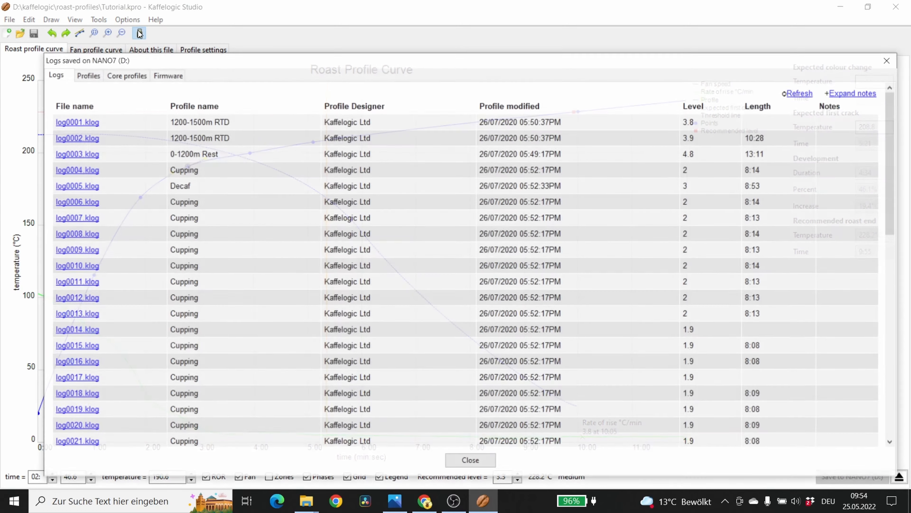
scroll(444, 229, "down", 10)
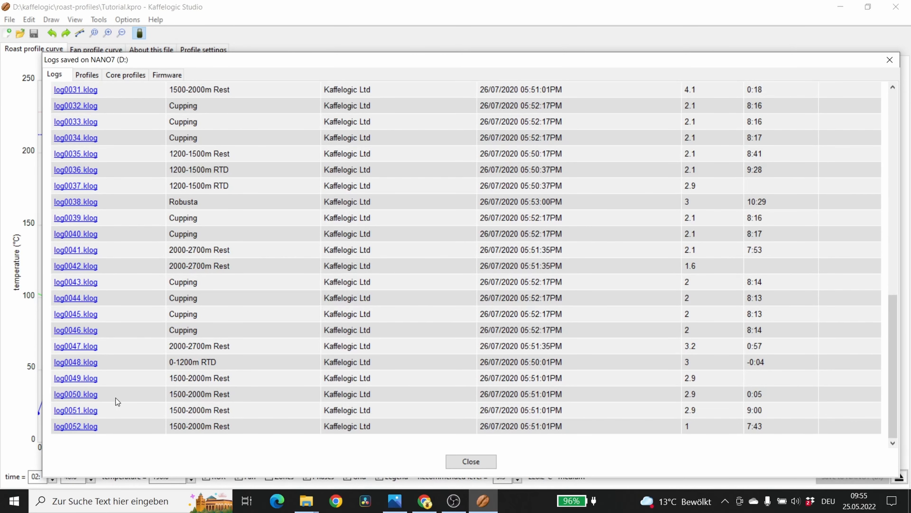
left_click(92, 413)
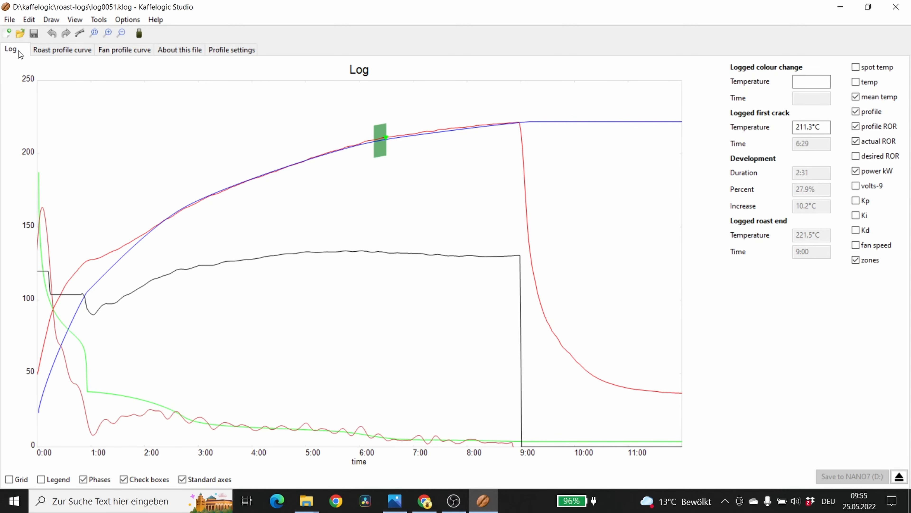
left_click(66, 51)
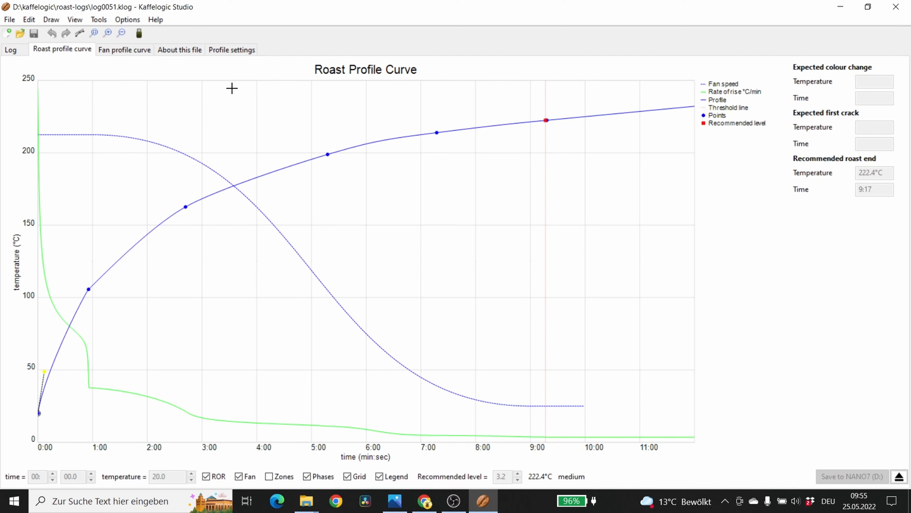
left_click(133, 52)
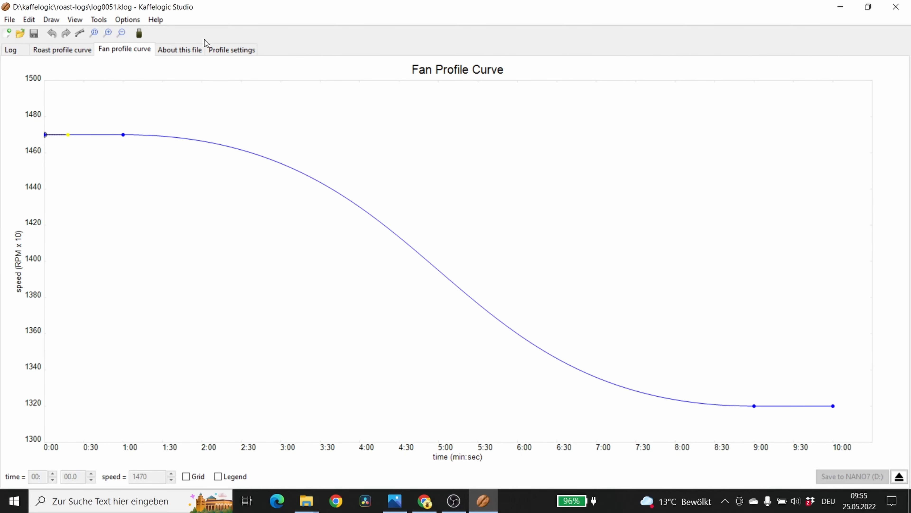
- Add the tasting notes "Fruity, pleasant, sweet taste" to the log's file information
left_click(174, 50)
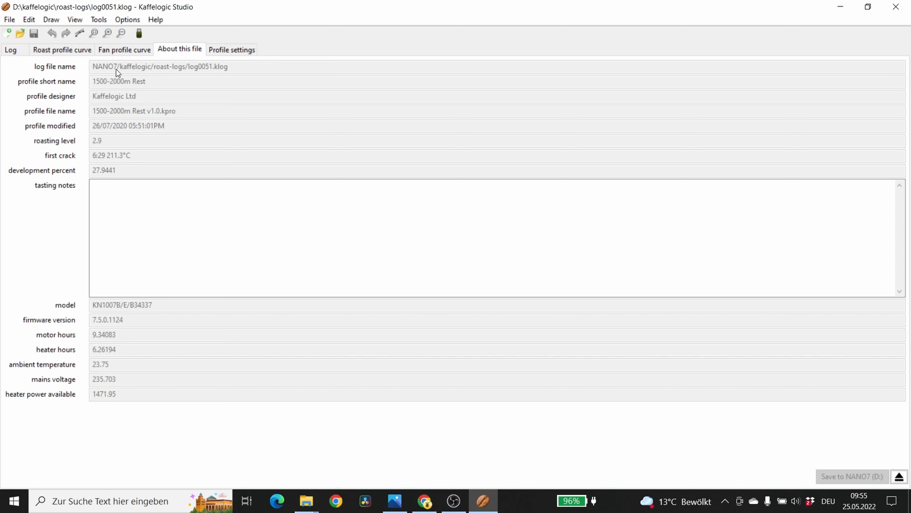
left_click(105, 125)
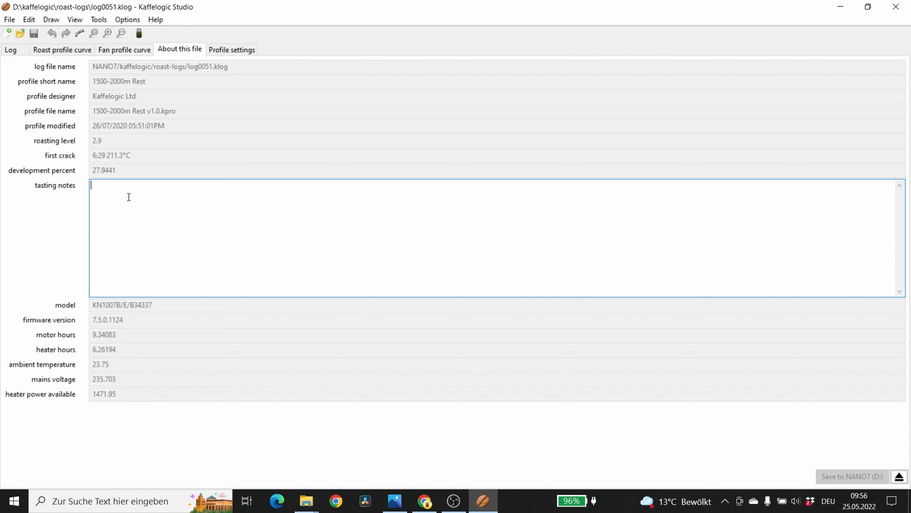
type("Fruity, pleas")
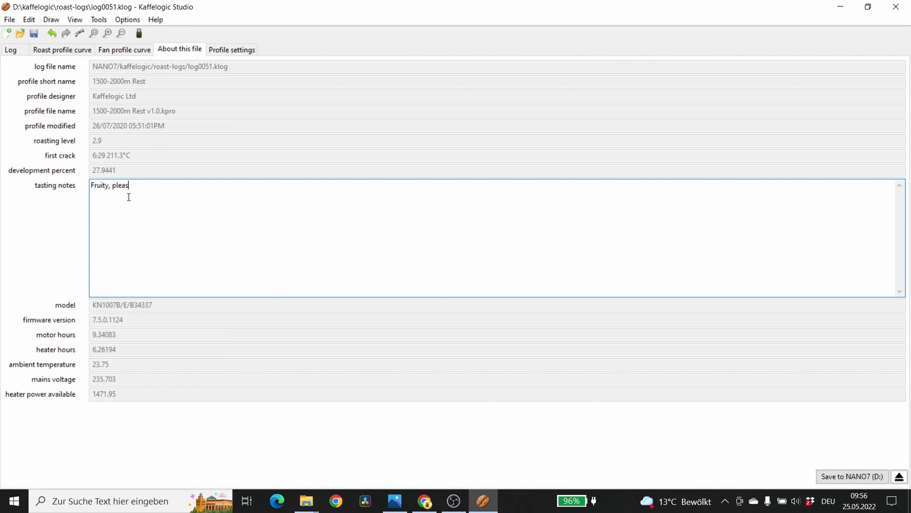
type("ajd")
key("BackSpace")
key("BackSpace")
type("nt, sweet taste")
- Review the log's profile settings at Engineer difficulty, then restore the difficulty to Basic
left_click(224, 53)
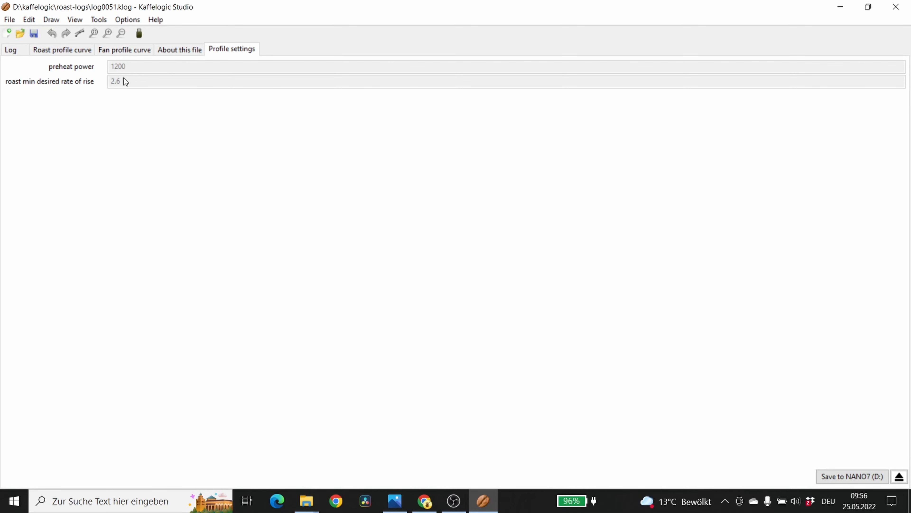
left_click(127, 19)
mouse_move(145, 32)
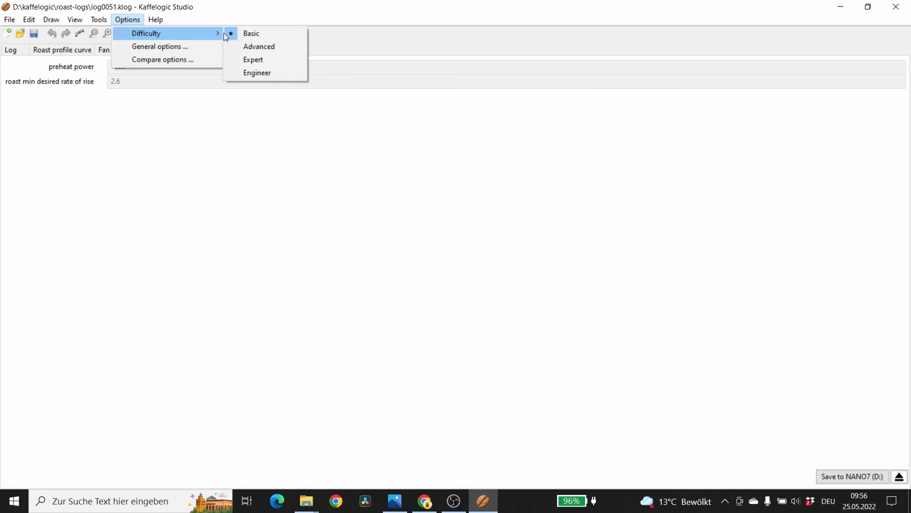
left_click(239, 72)
scroll(144, 268, "down", 7)
scroll(185, 290, "up", 7)
left_click(143, 22)
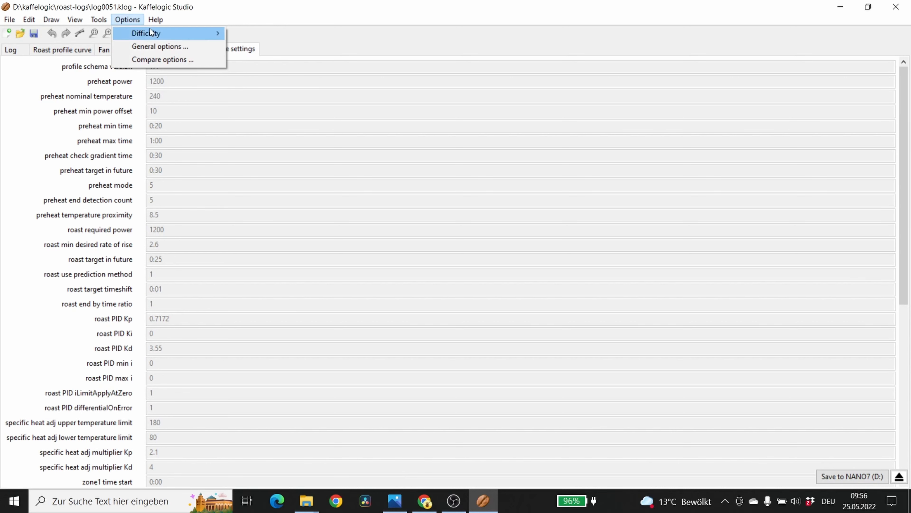
mouse_move(197, 33)
left_click(253, 39)
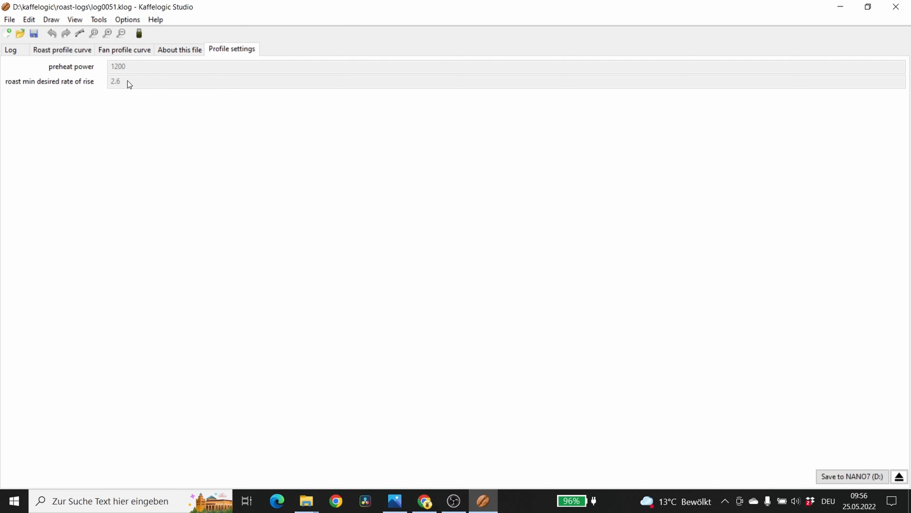
mouse_move(80, 66)
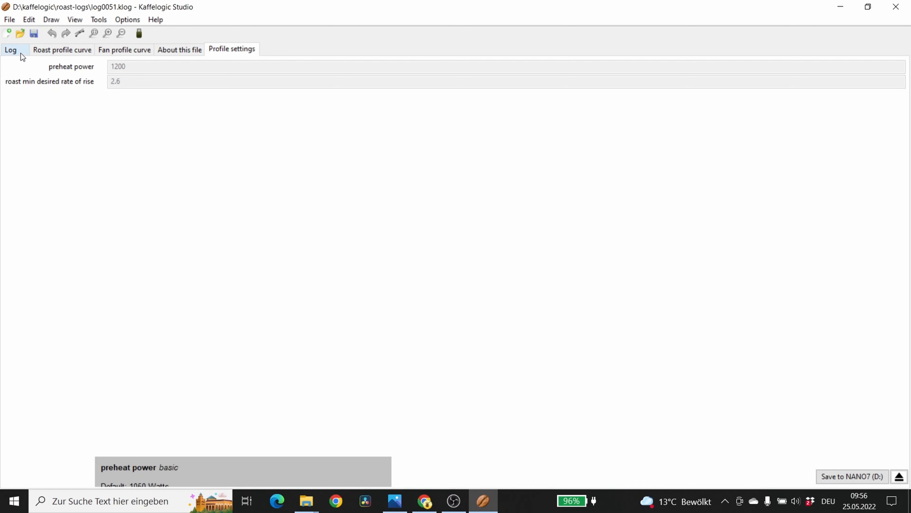
- View the log graph with its legend shown and the check boxes and phases hidden, and inspect the first crack marker
left_click(14, 50)
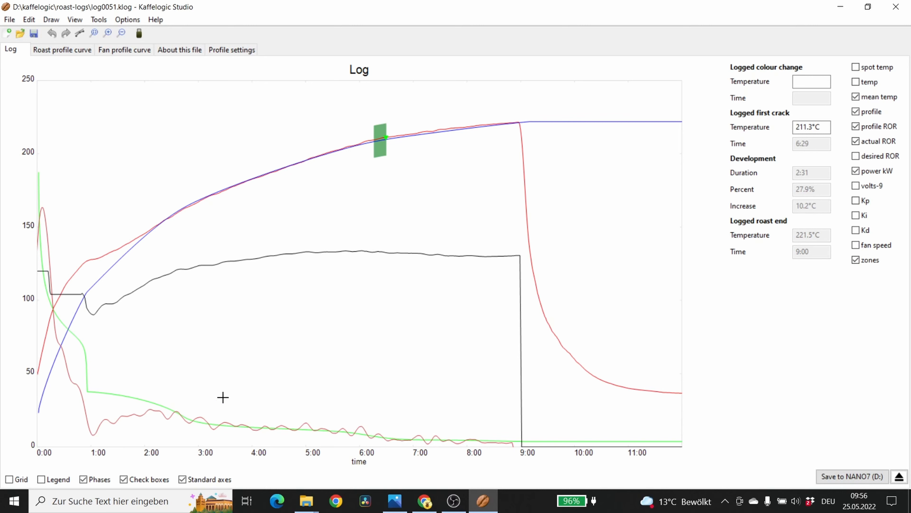
left_click(9, 479)
left_click(9, 480)
left_click(41, 480)
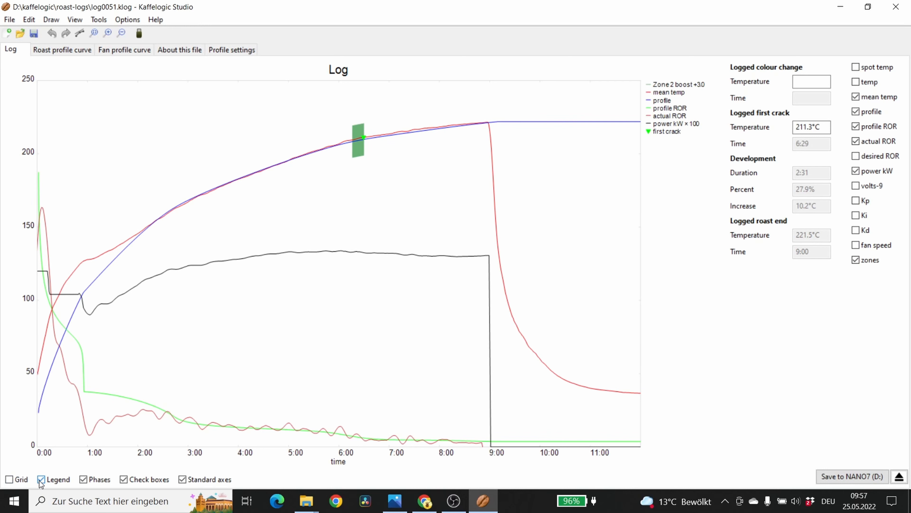
left_click(124, 479)
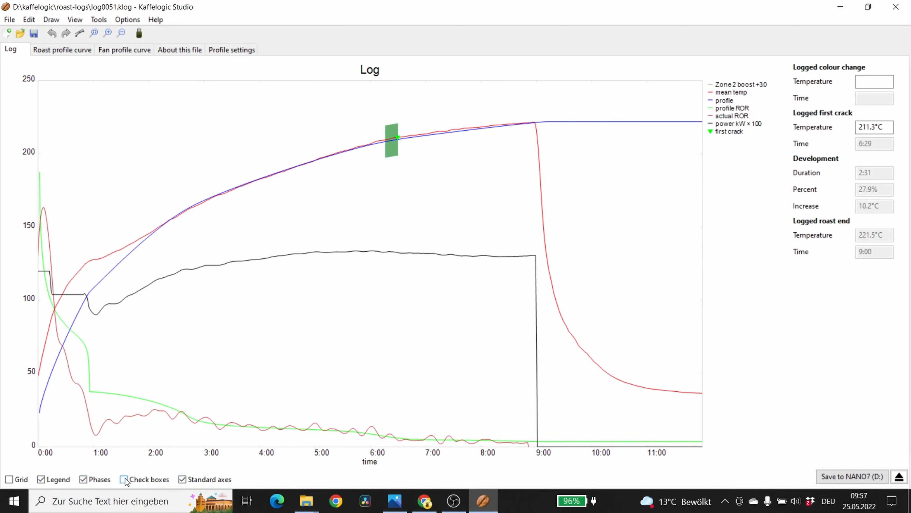
left_click(84, 479)
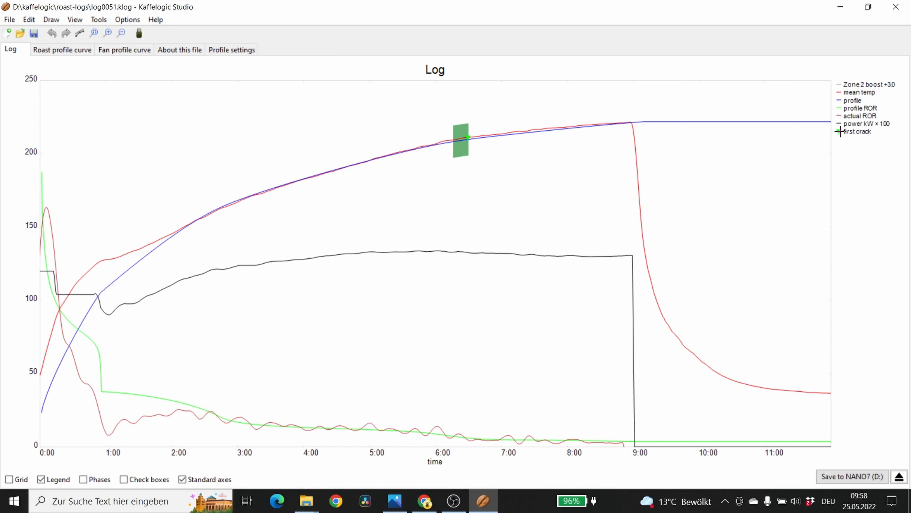
mouse_move(469, 137)
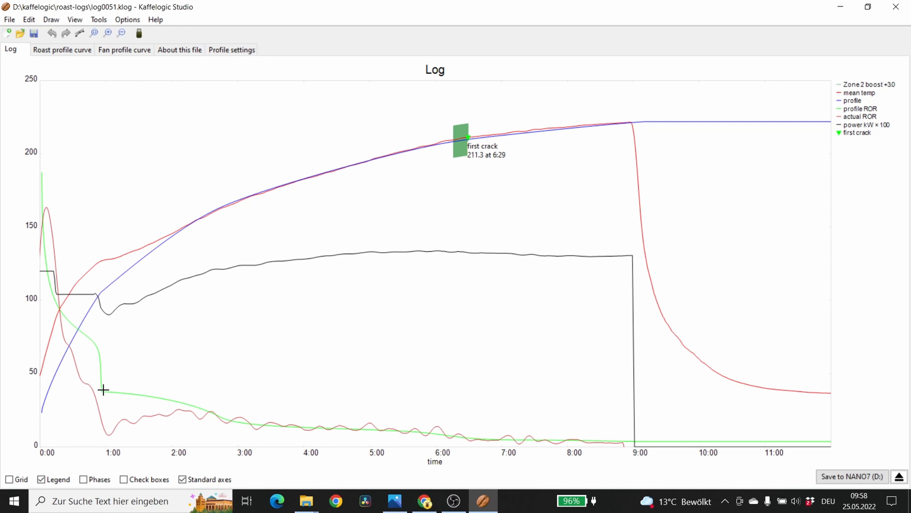
- Display the curve check boxes beside the log graph, with the legend and phases hidden
left_click(83, 480)
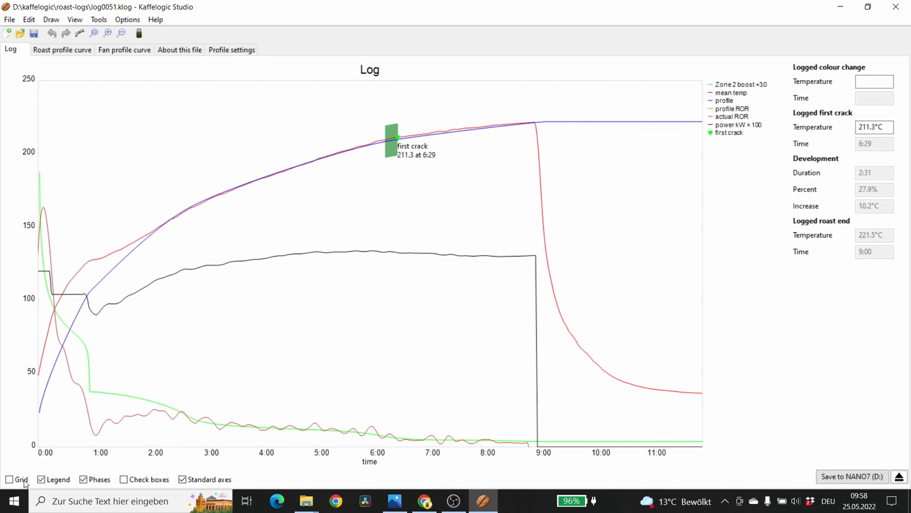
left_click(41, 479)
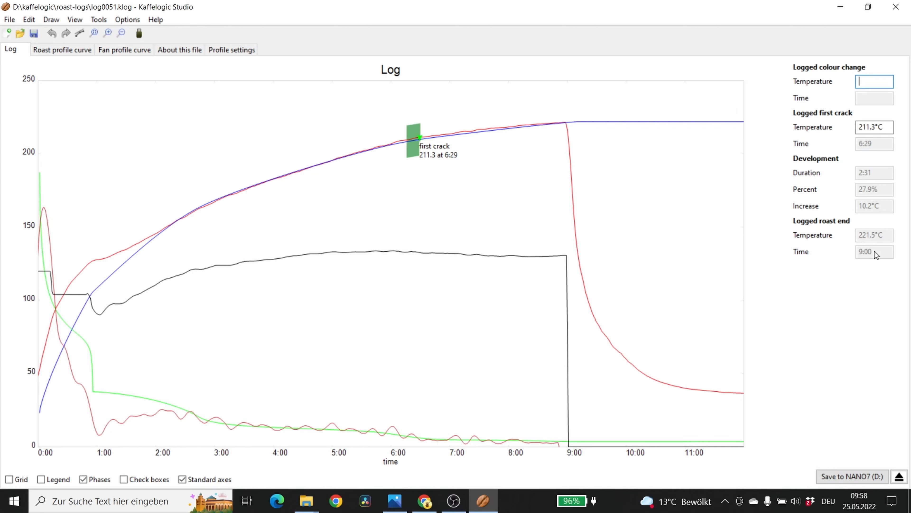
left_click(123, 480)
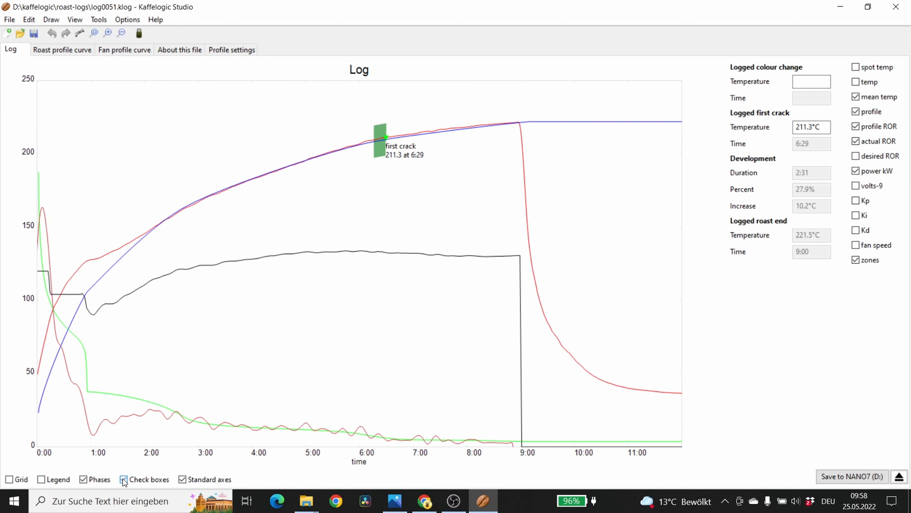
left_click(86, 480)
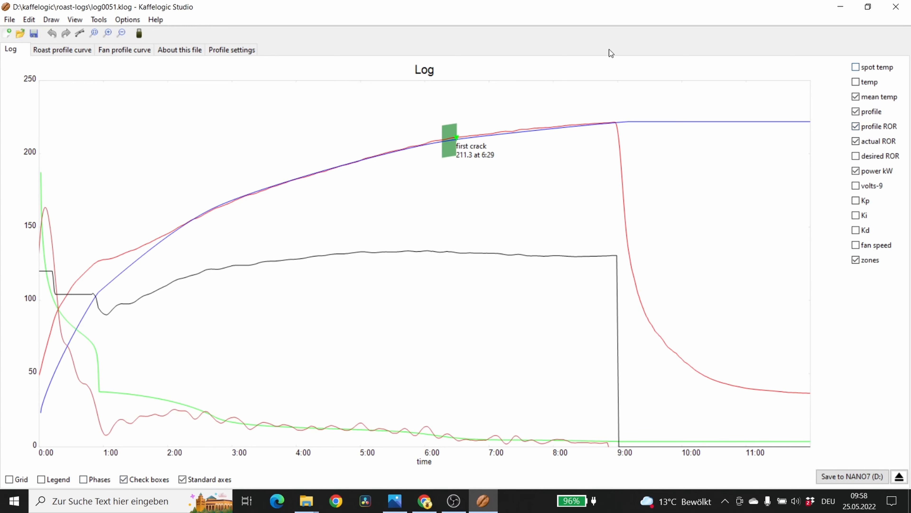
left_click(103, 22)
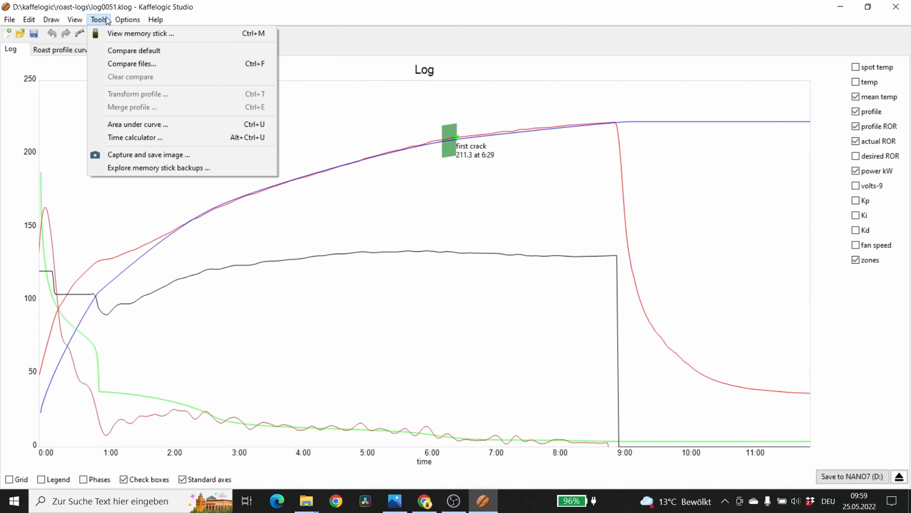
mouse_move(120, 20)
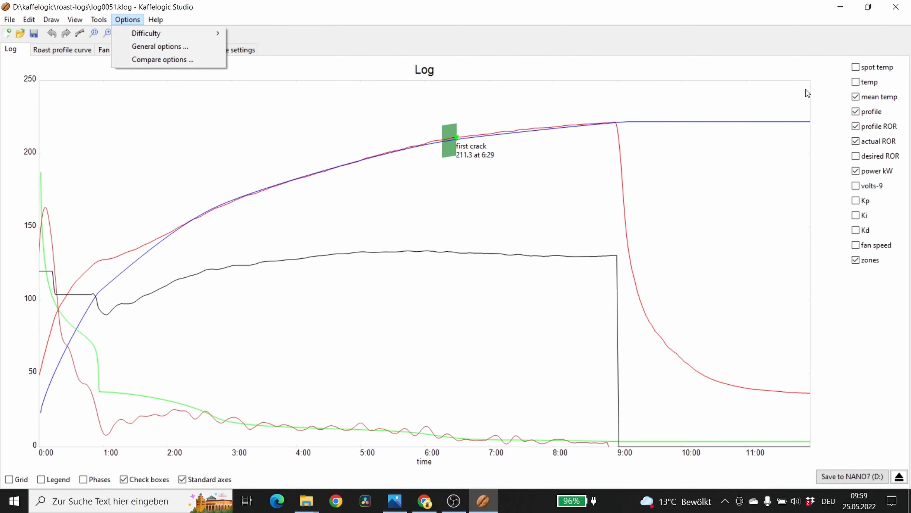
left_click(803, 75)
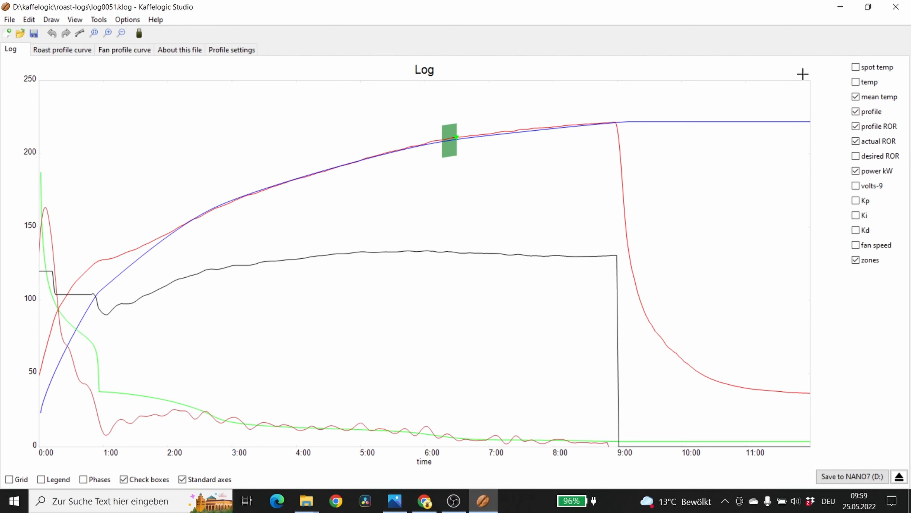
- Toggle the spot temp, temp, mean temp and profile curves in the log graph to identify each one, restoring their original visibility
left_click(856, 67)
left_click(856, 67)
left_click(856, 82)
left_click(856, 82)
left_click(856, 97)
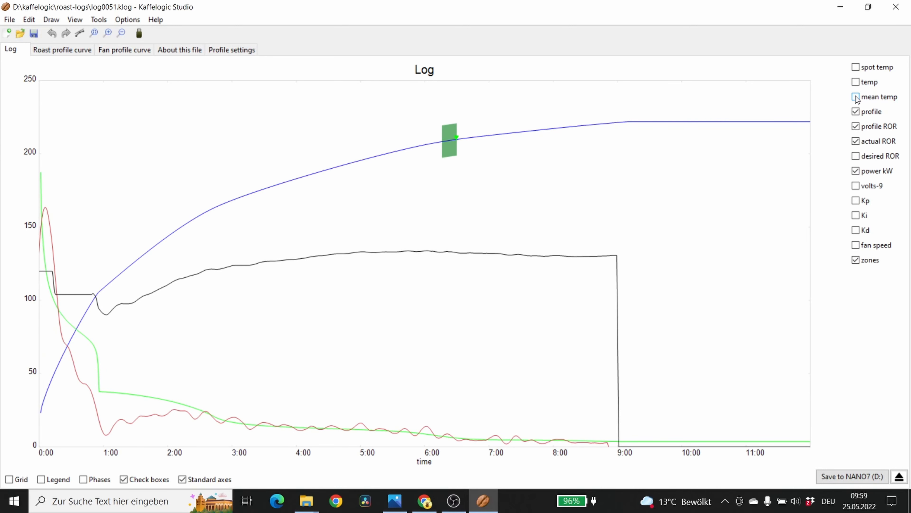
left_click(856, 97)
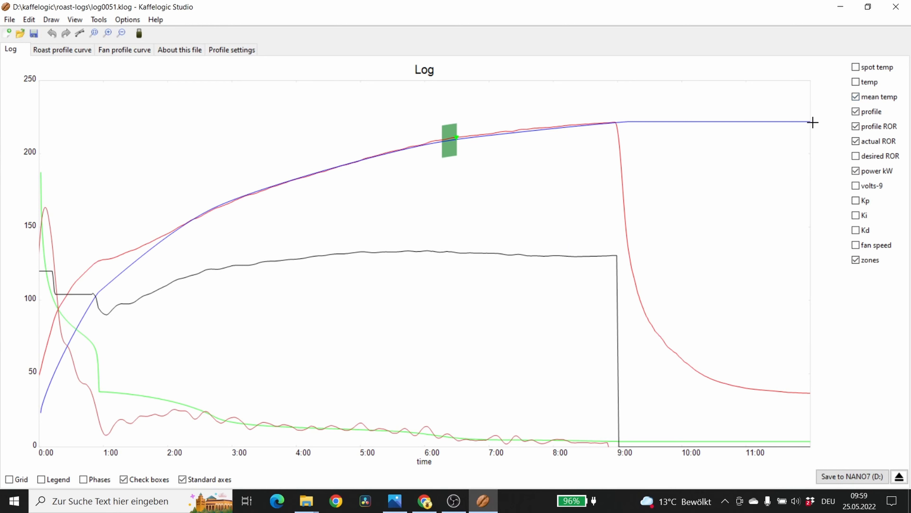
left_click(856, 113)
left_click(857, 112)
left_click(856, 113)
left_click(856, 113)
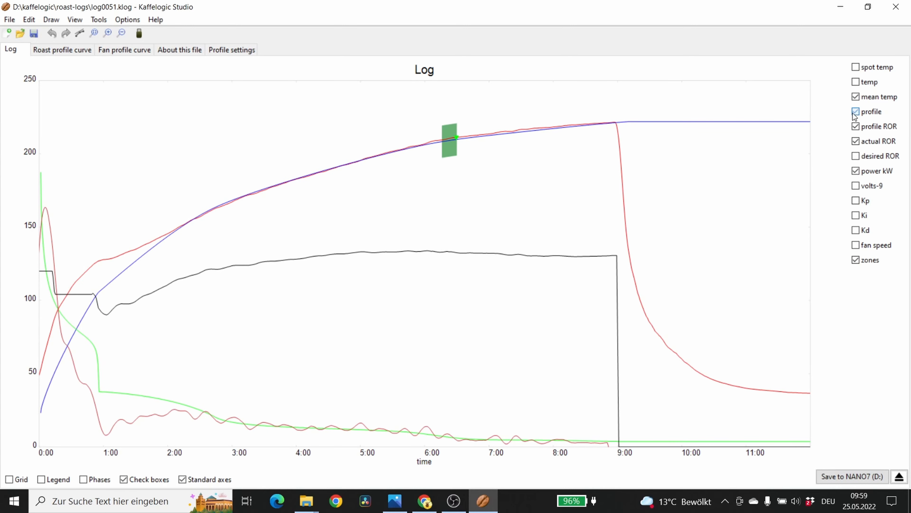
- Toggle the profile ROR, actual ROR and desired ROR curves to examine each rate of rise, restoring their original visibility
left_click(856, 127)
left_click(855, 127)
left_click(857, 144)
left_click(856, 143)
left_click(856, 143)
left_click(857, 143)
left_click(857, 159)
left_click(856, 157)
- Examine the power kW and volts-9 curves in the log graph, leaving only power kW displayed
left_click(856, 171)
left_click(856, 186)
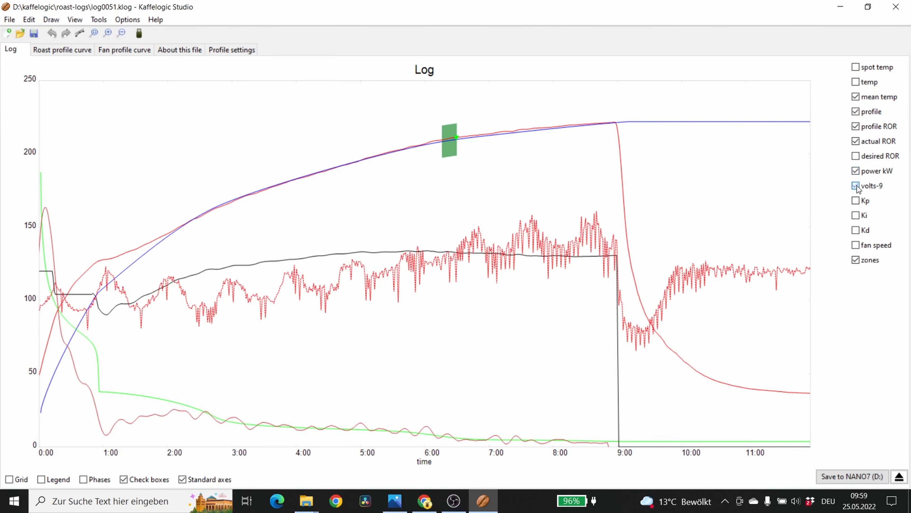
left_click(856, 186)
left_click(856, 185)
left_click(856, 186)
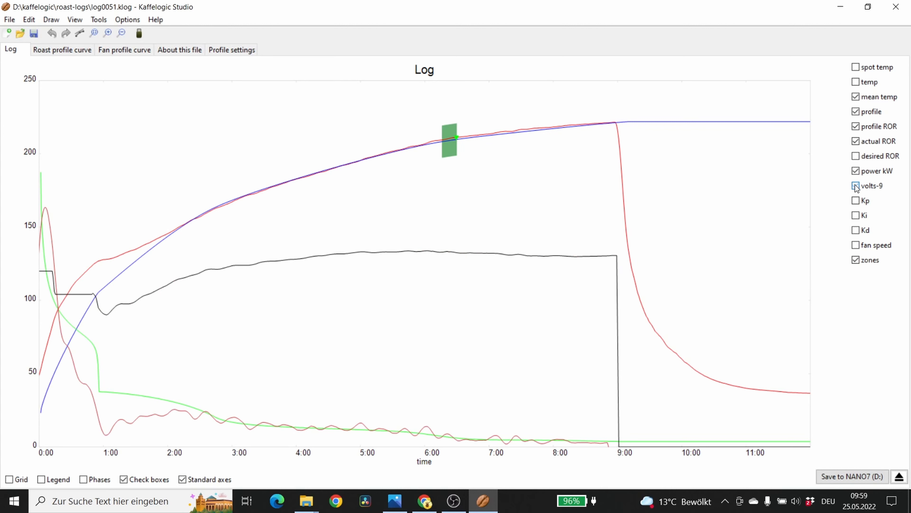
- Show the Kp, Ki and Kd curves briefly in the log graph and hide them again
left_click(856, 201)
left_click(856, 201)
left_click(856, 215)
left_click(856, 230)
left_click(856, 231)
left_click(856, 216)
- Display the fan speed curve in the log graph and check what the zones option shows, keeping both enabled
left_click(856, 245)
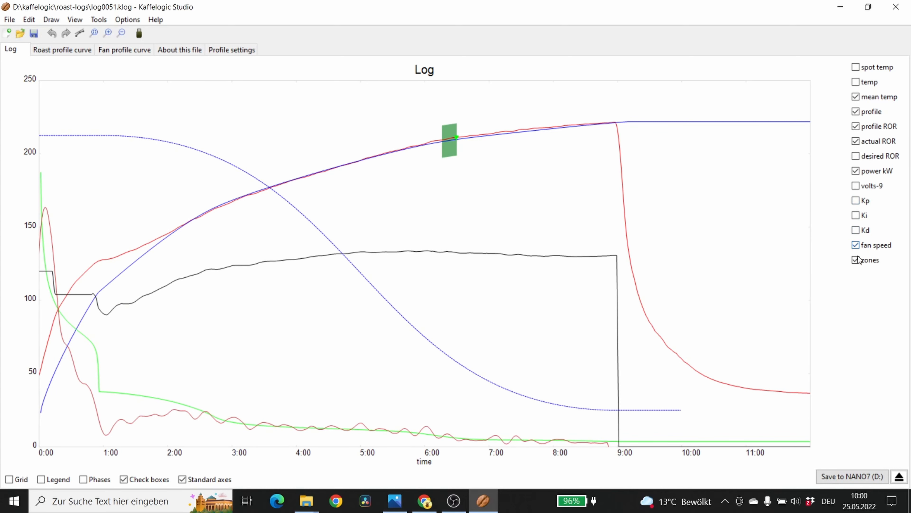
left_click(856, 260)
left_click(856, 260)
left_click(856, 246)
left_click(856, 246)
- Compare the log graph without and with standard axes, leaving standard axes enabled
left_click(182, 479)
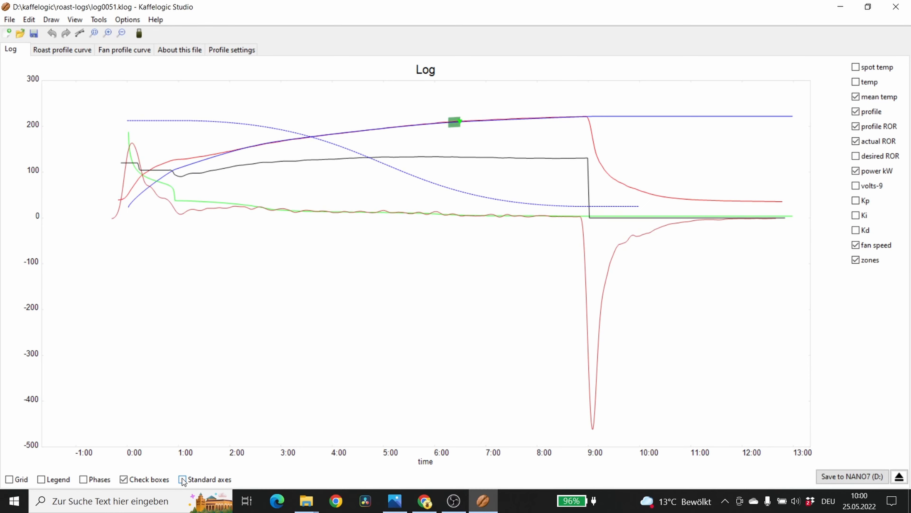
left_click(182, 480)
left_click(182, 479)
left_click(183, 480)
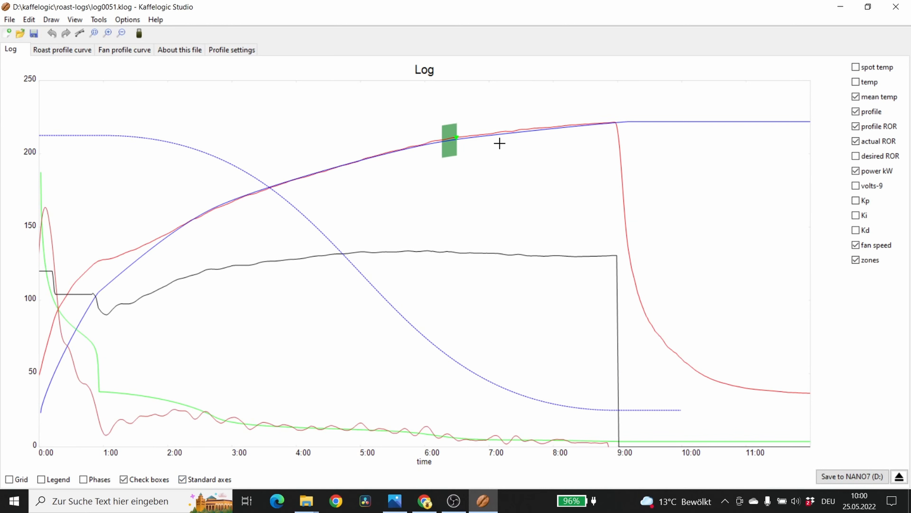
left_click(10, 20)
left_click(10, 21)
left_click(10, 21)
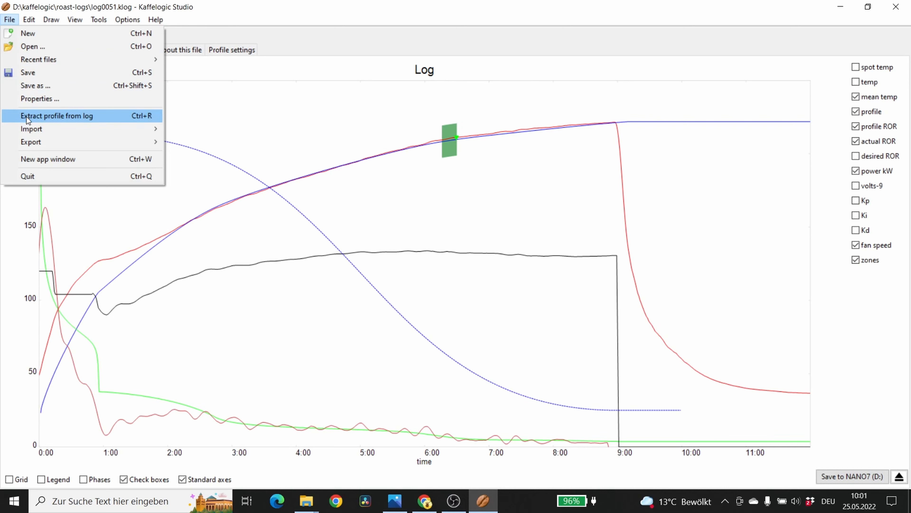
left_click(316, 25)
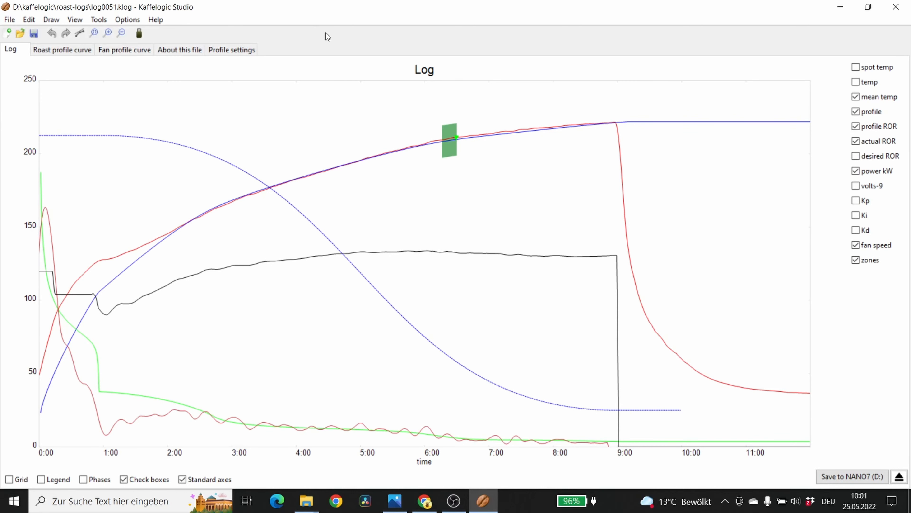